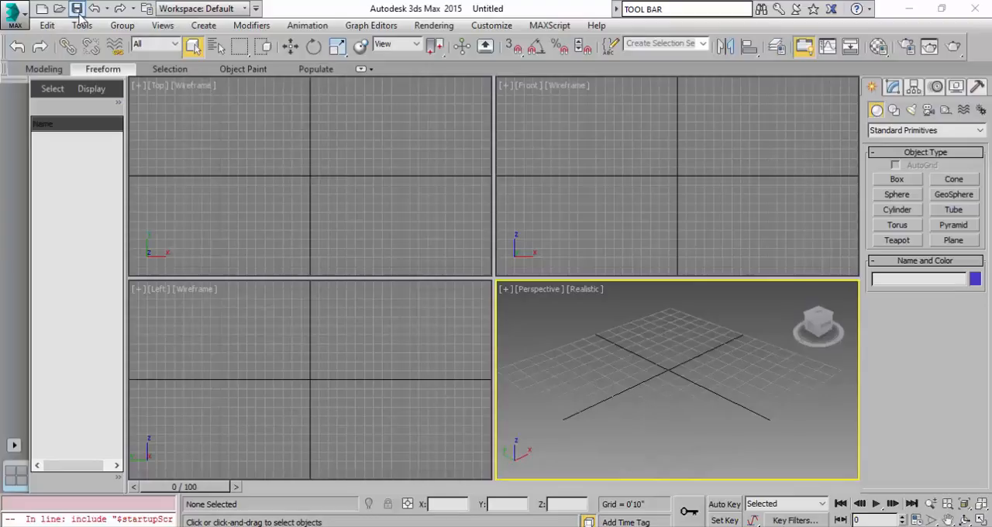
Hide the menu bar and show it again.
{"action": "left_click", "coordinate": [255, 8]}
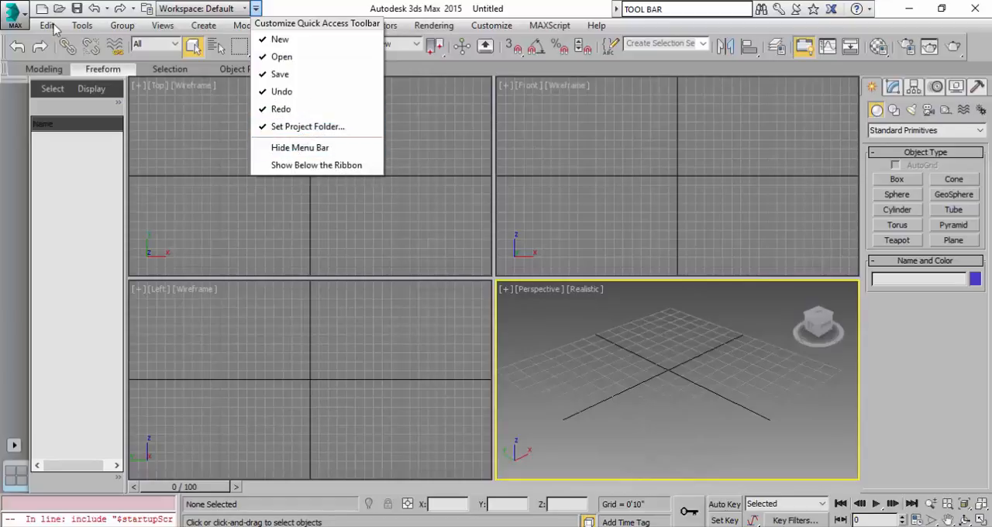
{"action": "left_click", "coordinate": [300, 147]}
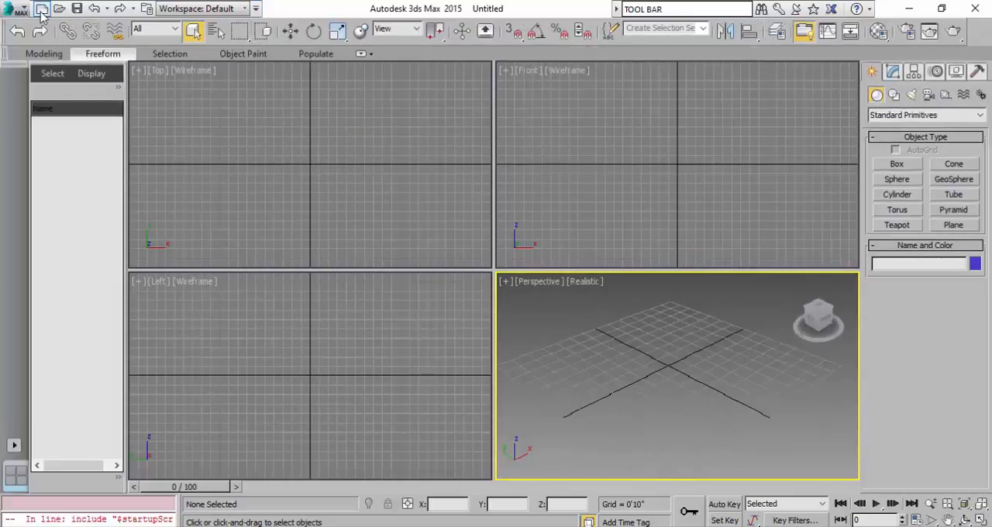
{"action": "left_click", "coordinate": [256, 9]}
{"action": "left_click", "coordinate": [257, 10]}
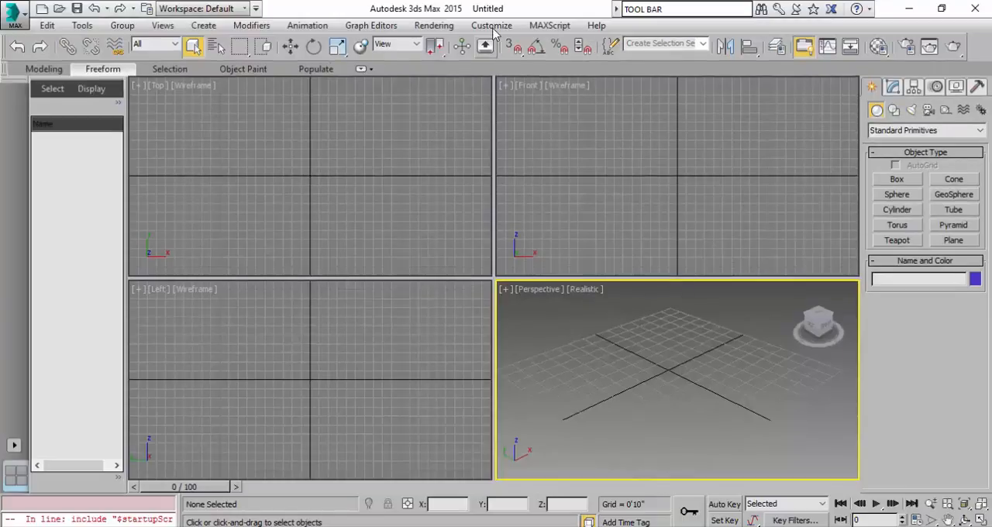
Hide the Main Toolbar and show it again.
{"action": "right_click", "coordinate": [990, 48]}
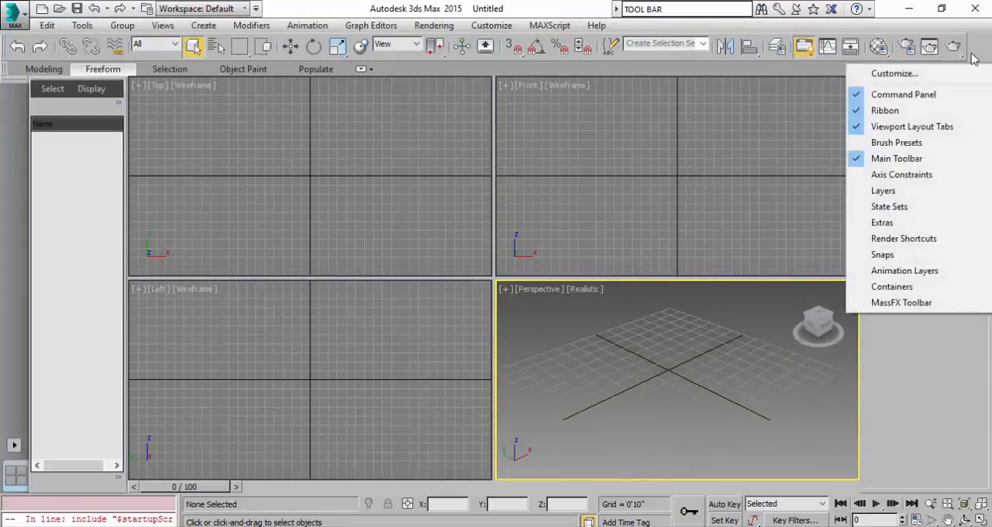
{"action": "left_click", "coordinate": [934, 158]}
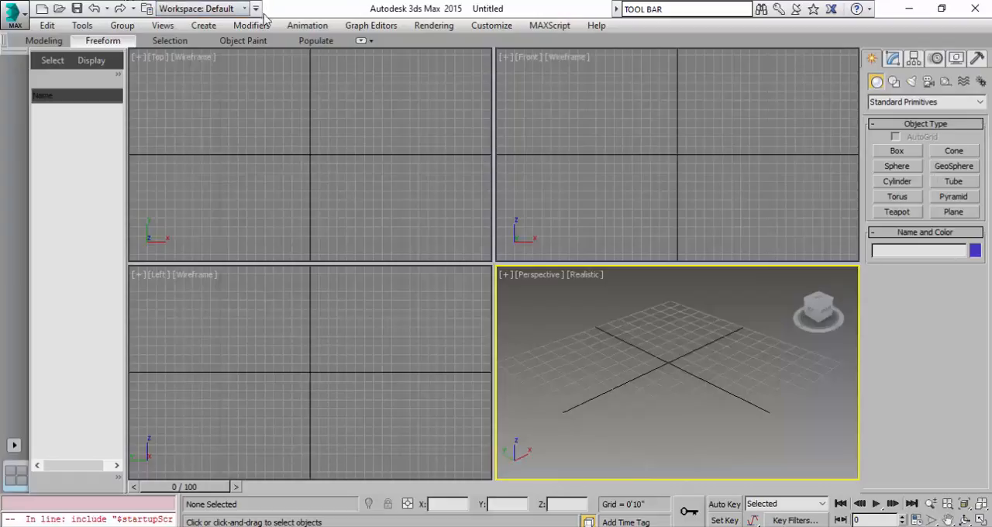
{"action": "left_click", "coordinate": [493, 31]}
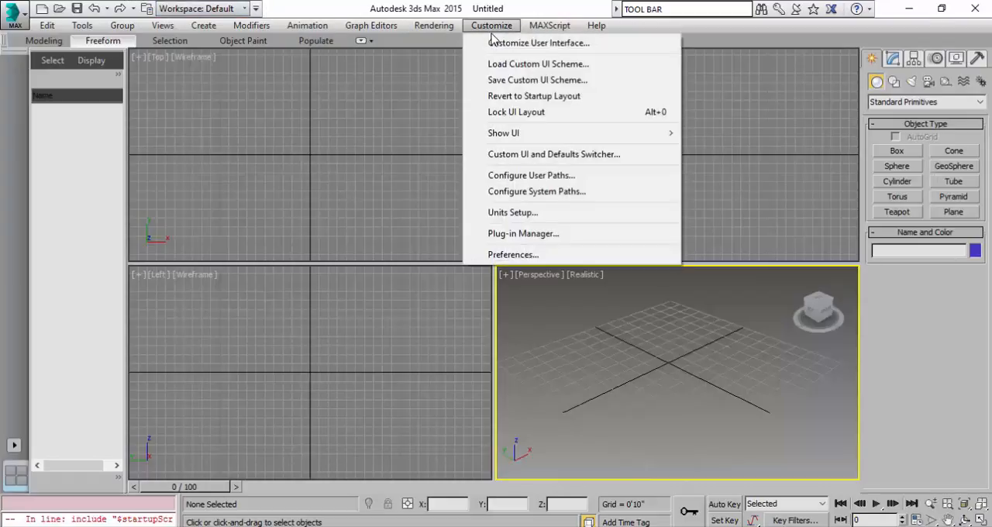
{"action": "mouse_move", "coordinate": [518, 133]}
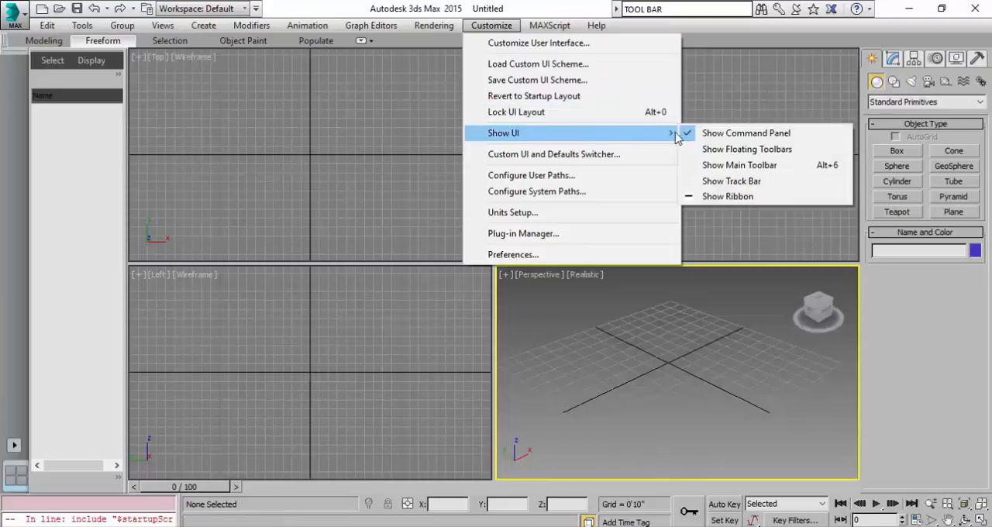
{"action": "left_click", "coordinate": [749, 165]}
Hide the Command Panel, and toggle the floating toolbars on and off.
{"action": "left_click", "coordinate": [492, 25]}
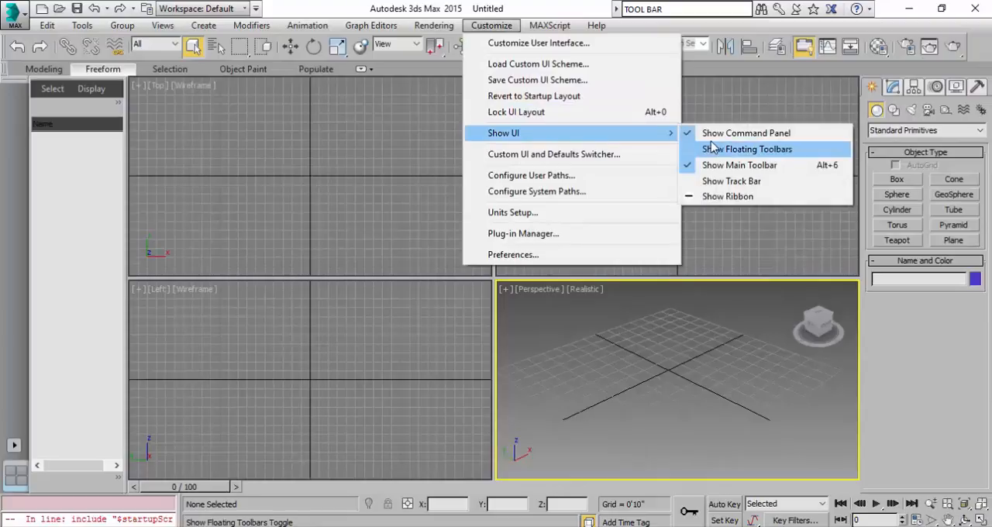
{"action": "left_click", "coordinate": [711, 139]}
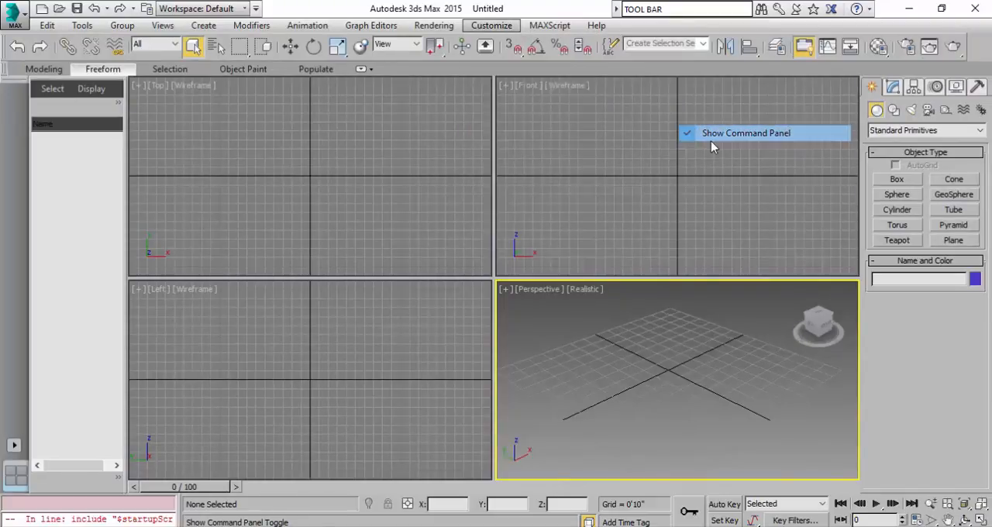
{"action": "left_click", "coordinate": [492, 25]}
{"action": "mouse_move", "coordinate": [558, 141]}
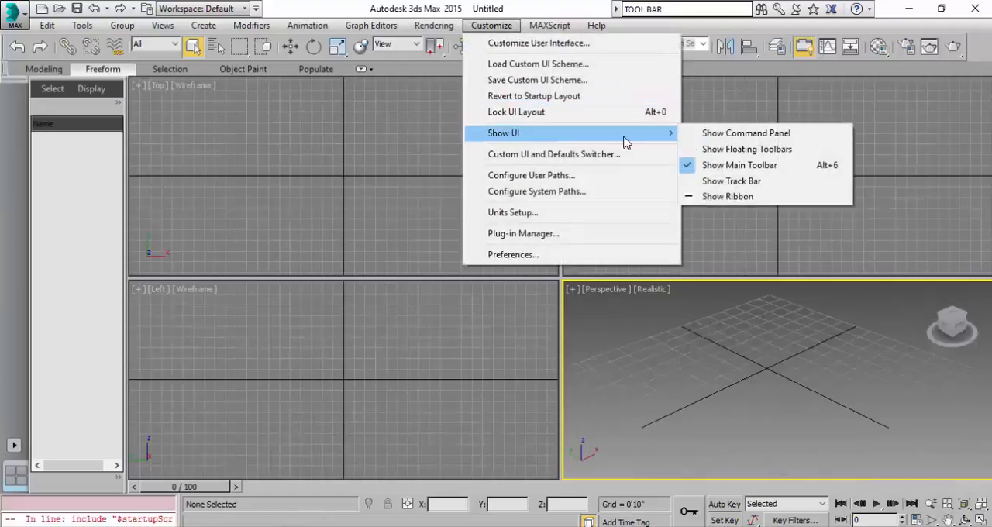
{"action": "left_click", "coordinate": [714, 151]}
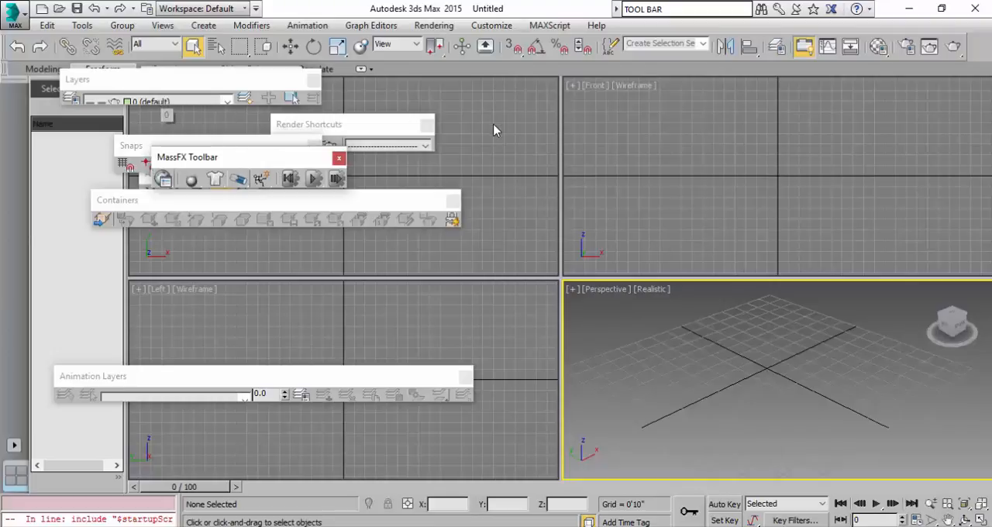
Hide the ribbon from the interface.
{"action": "left_click", "coordinate": [492, 24]}
{"action": "mouse_move", "coordinate": [542, 133]}
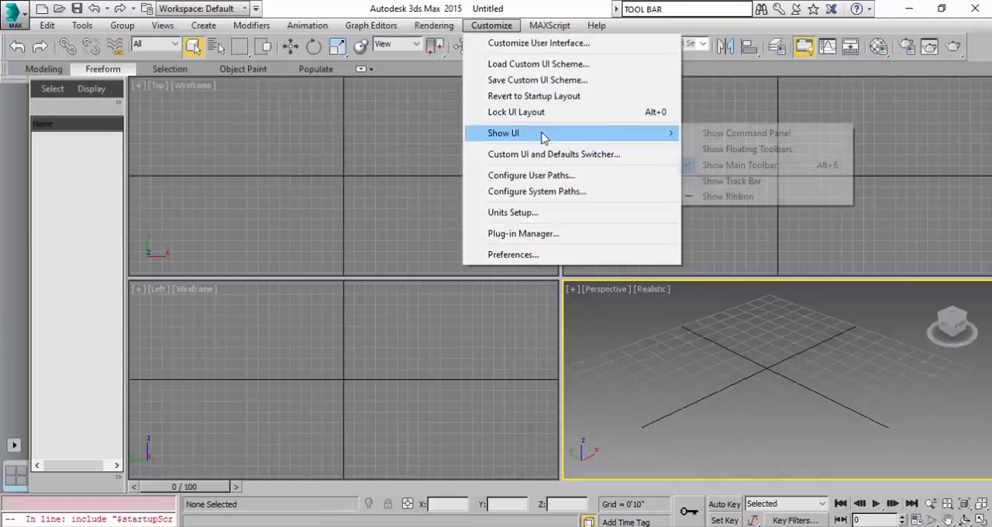
{"action": "left_click", "coordinate": [727, 181]}
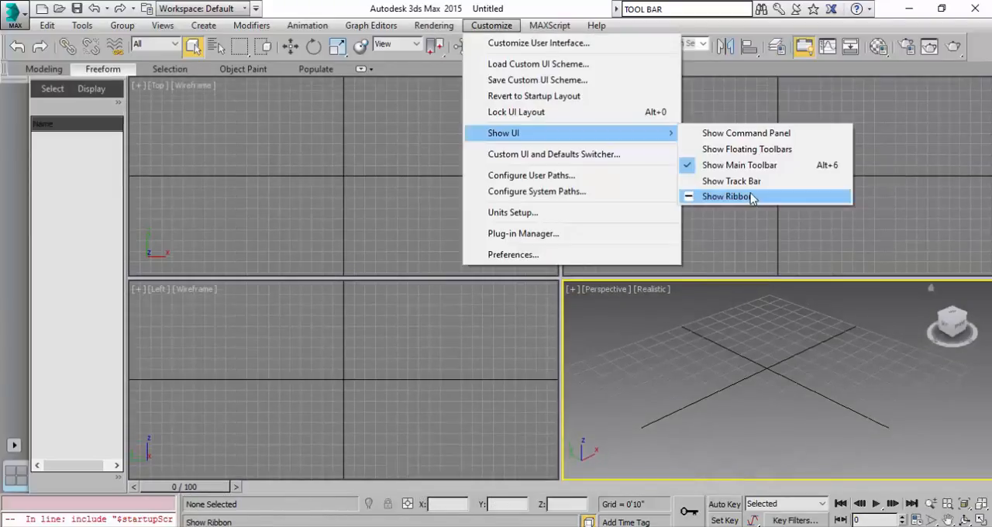
{"action": "left_click", "coordinate": [749, 197]}
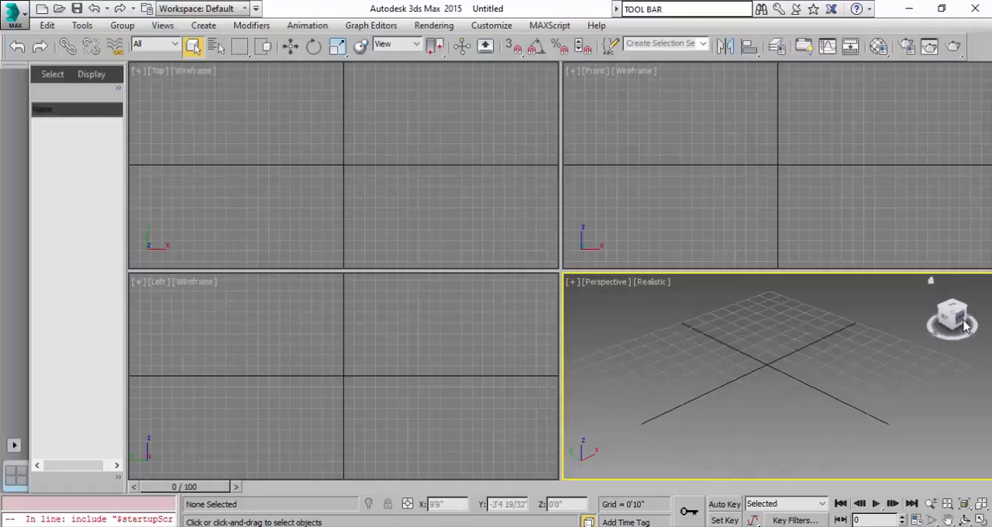
Toggle the ViewCube's visibility off and back on.
{"action": "left_click", "coordinate": [162, 25]}
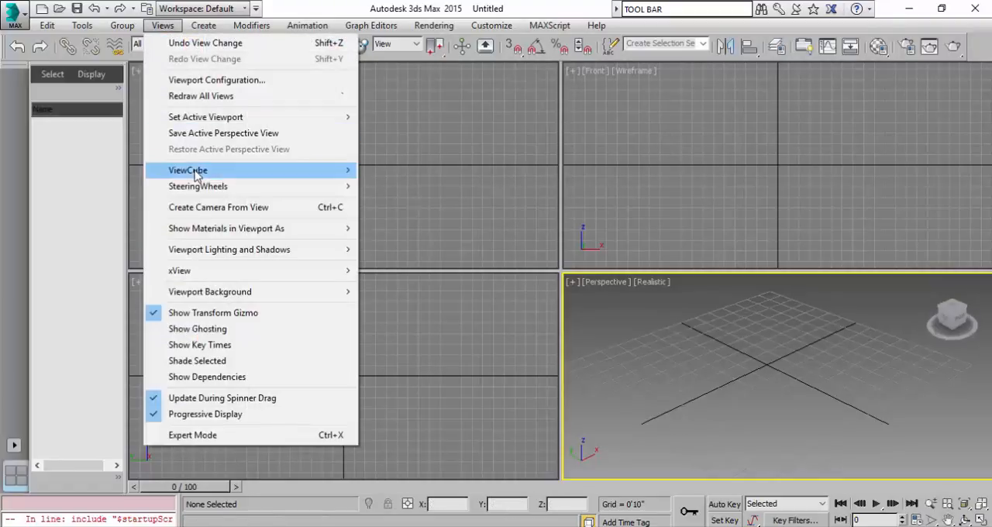
{"action": "mouse_move", "coordinate": [196, 175]}
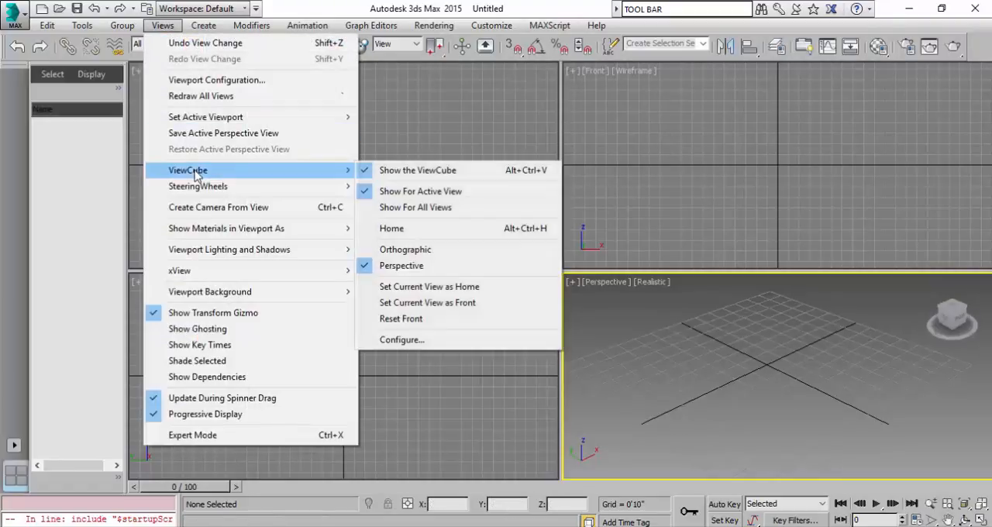
{"action": "left_click", "coordinate": [397, 172]}
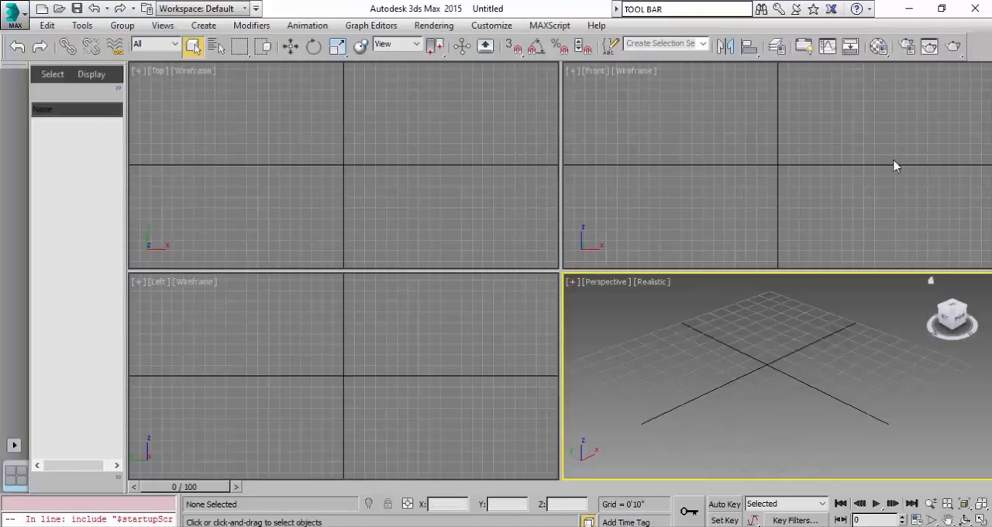
Show the ViewCube for all views, and make the Front viewport active and return to Perspective.
{"action": "left_click", "coordinate": [163, 25]}
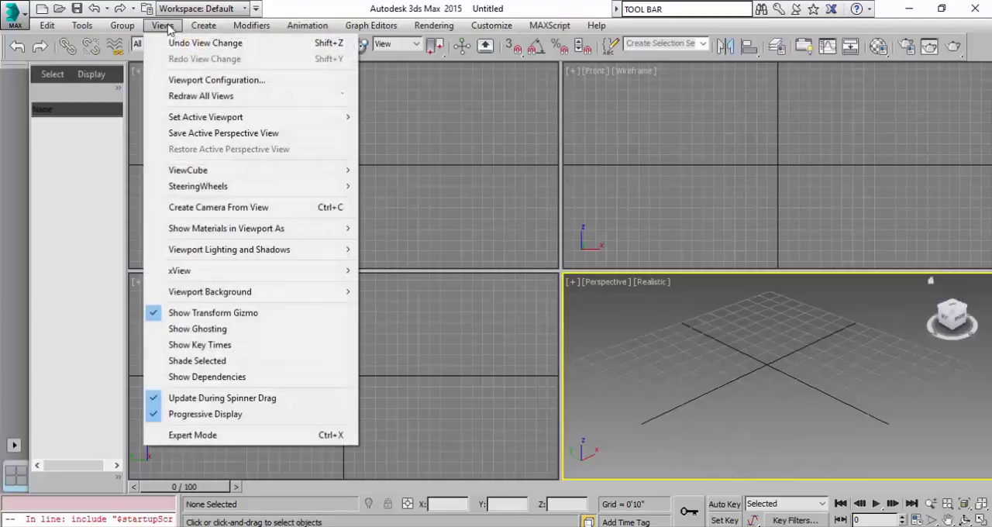
{"action": "mouse_move", "coordinate": [257, 170]}
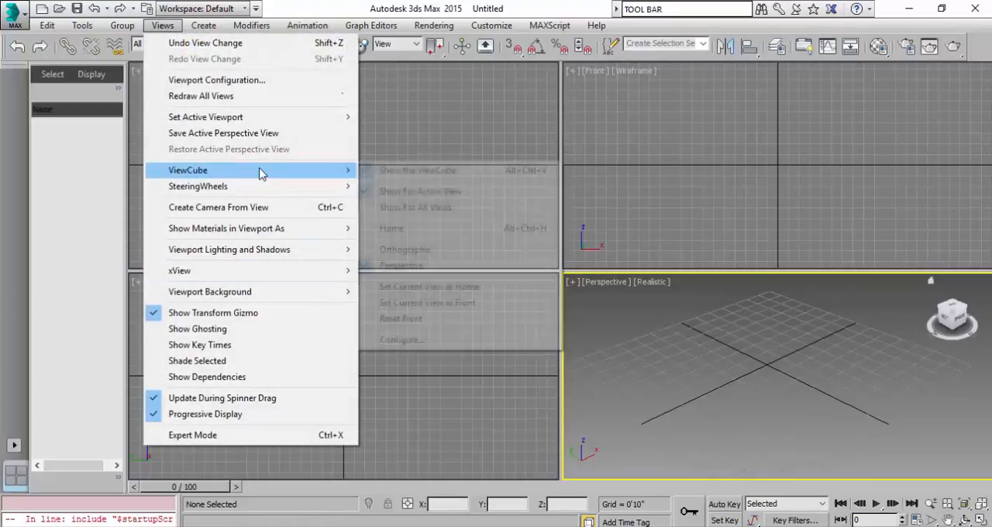
{"action": "left_click", "coordinate": [430, 212]}
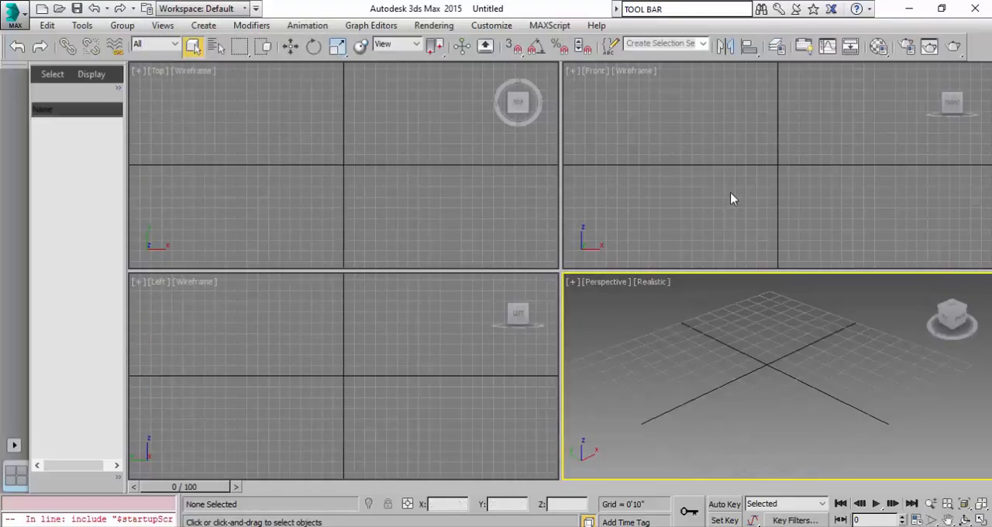
{"action": "left_click", "coordinate": [710, 188]}
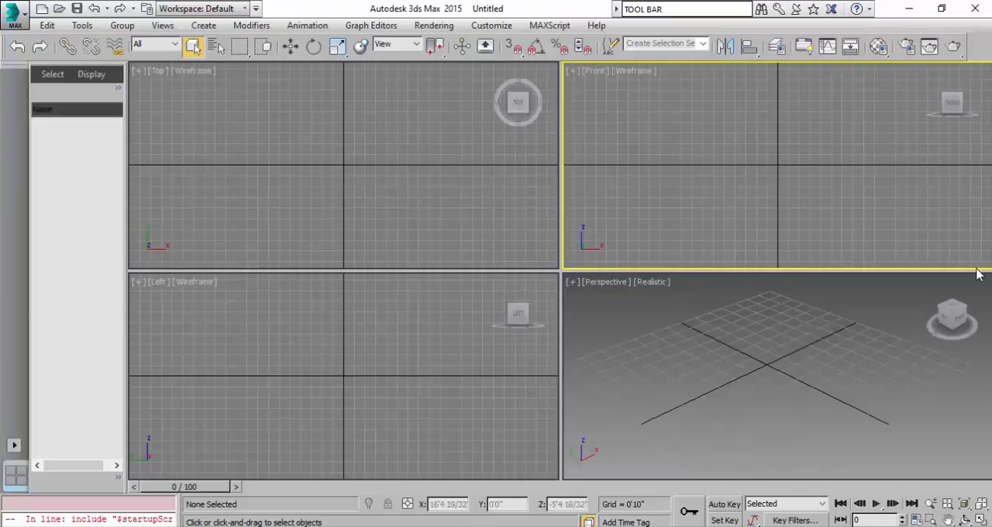
{"action": "left_click", "coordinate": [697, 312]}
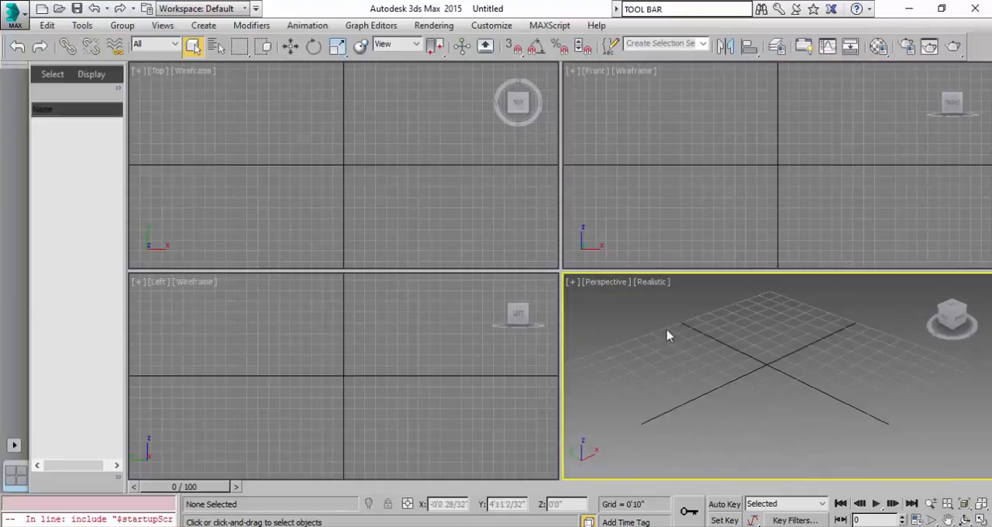
Rotate the Top viewport with its ViewCube through the side views to Bottom, and restore it to the Top view.
{"action": "left_click", "coordinate": [533, 109]}
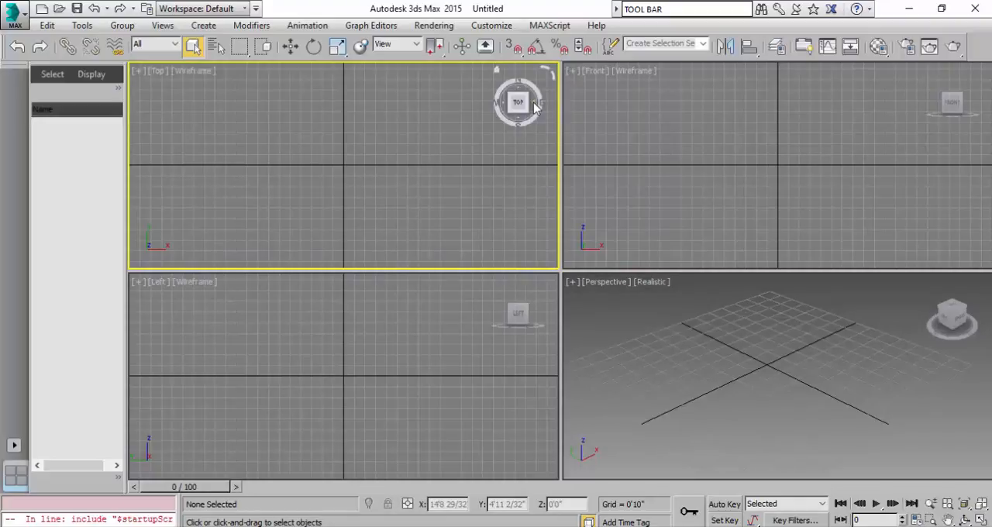
{"action": "left_click", "coordinate": [533, 108]}
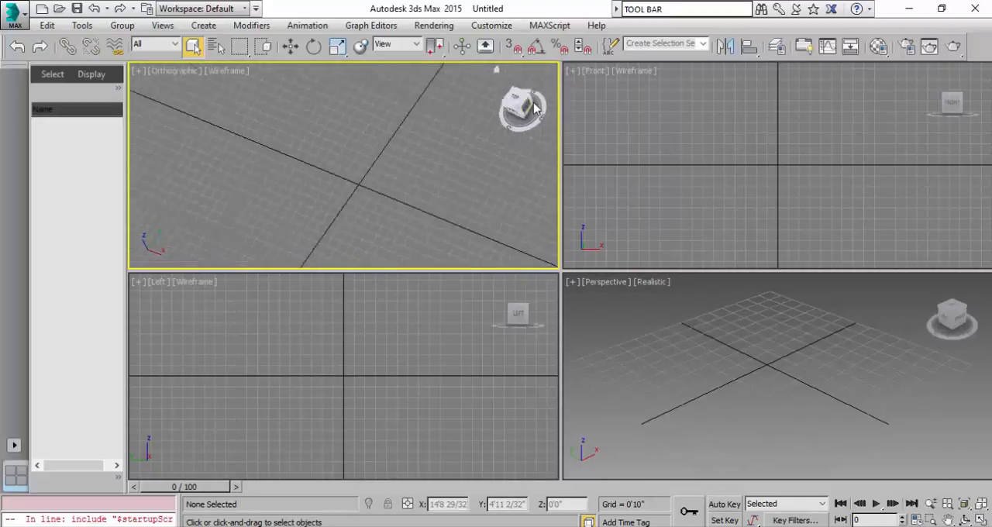
{"action": "left_click", "coordinate": [533, 108]}
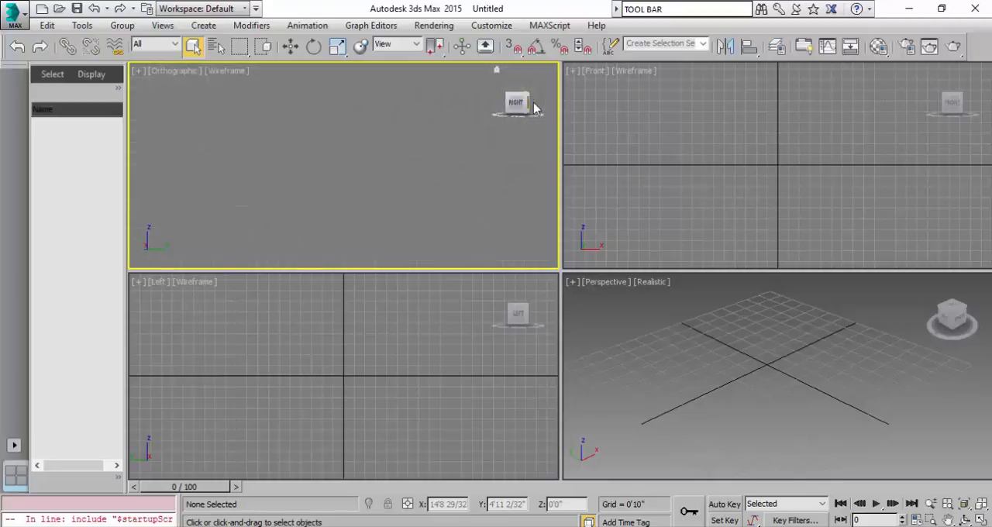
{"action": "left_click", "coordinate": [534, 109]}
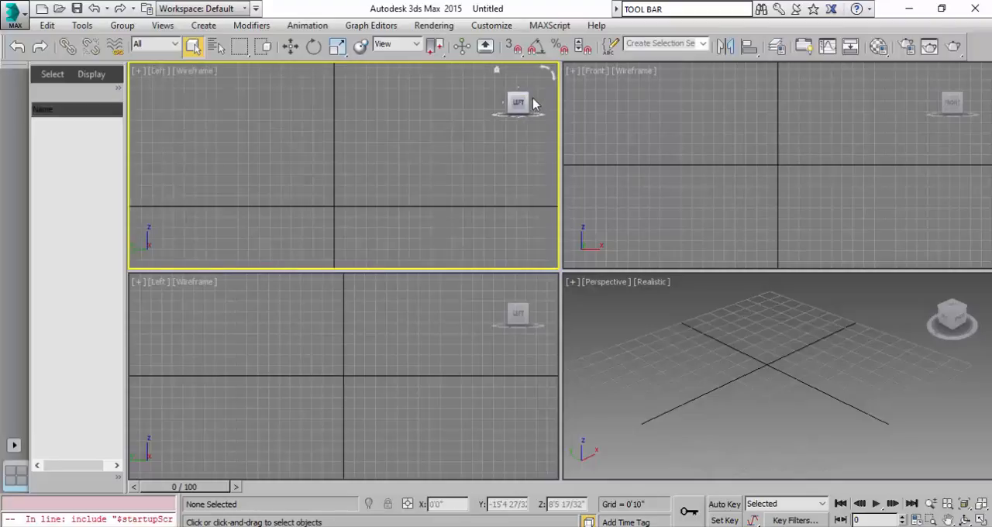
{"action": "left_click", "coordinate": [535, 109]}
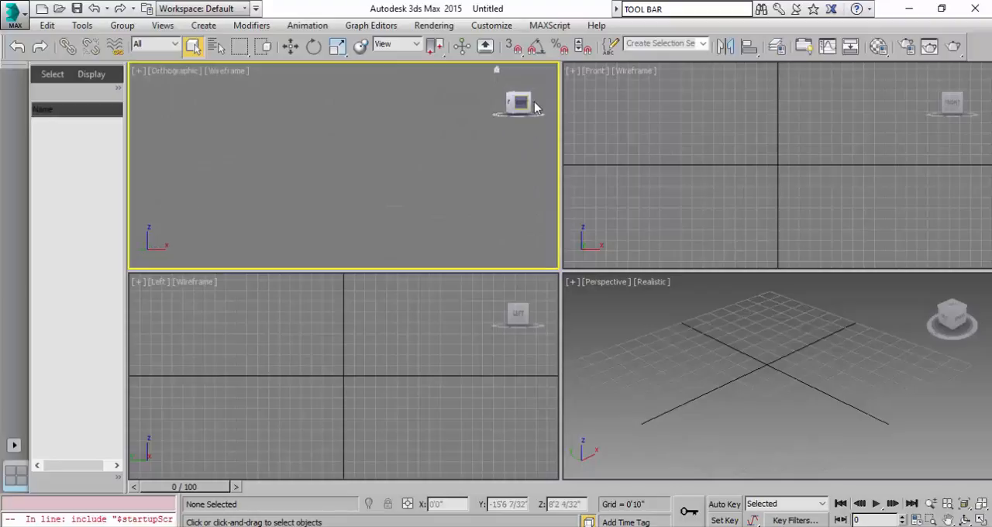
{"action": "left_click", "coordinate": [517, 91]}
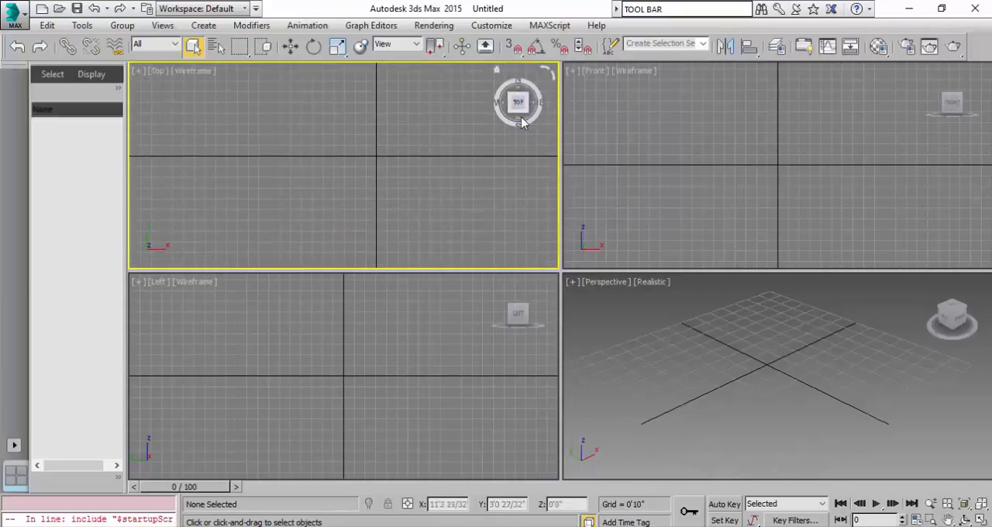
{"action": "left_click", "coordinate": [521, 119]}
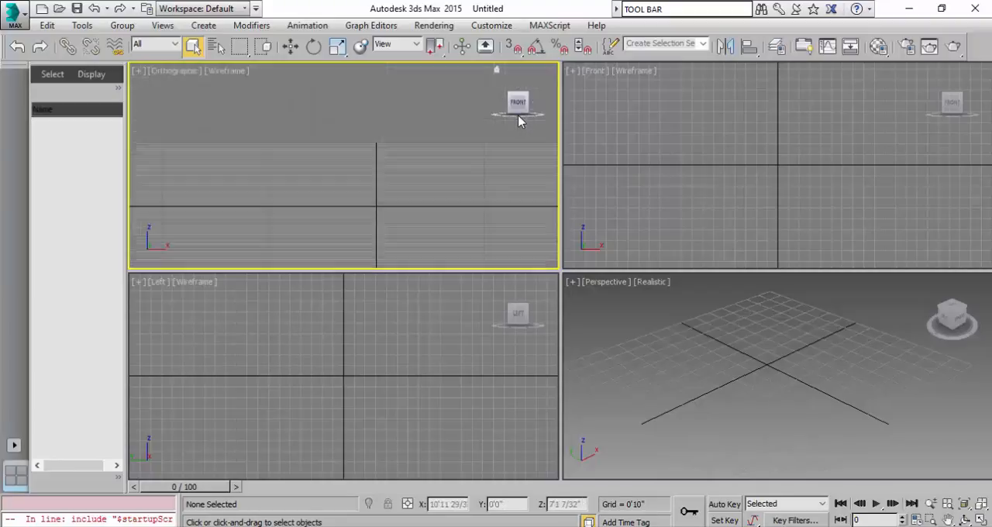
{"action": "left_click", "coordinate": [519, 120]}
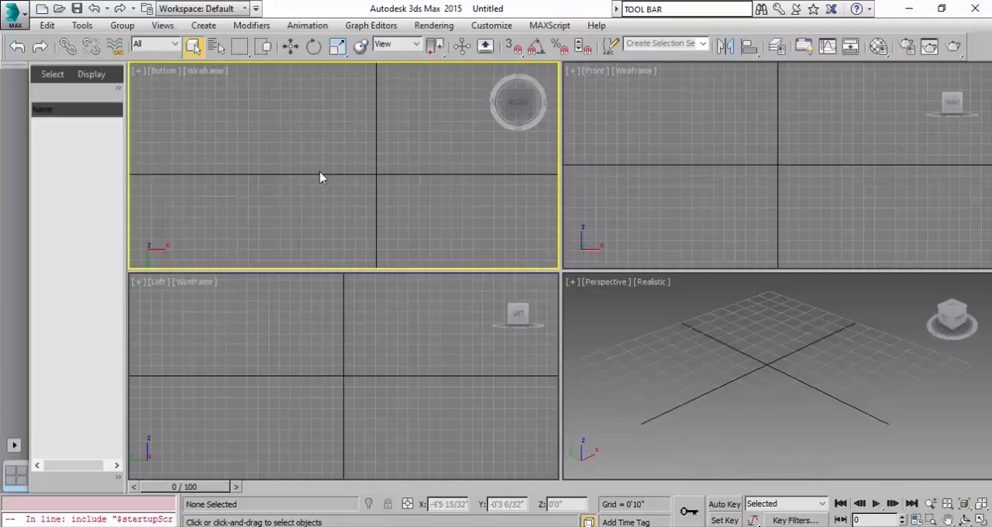
{"action": "key", "text": "t"}
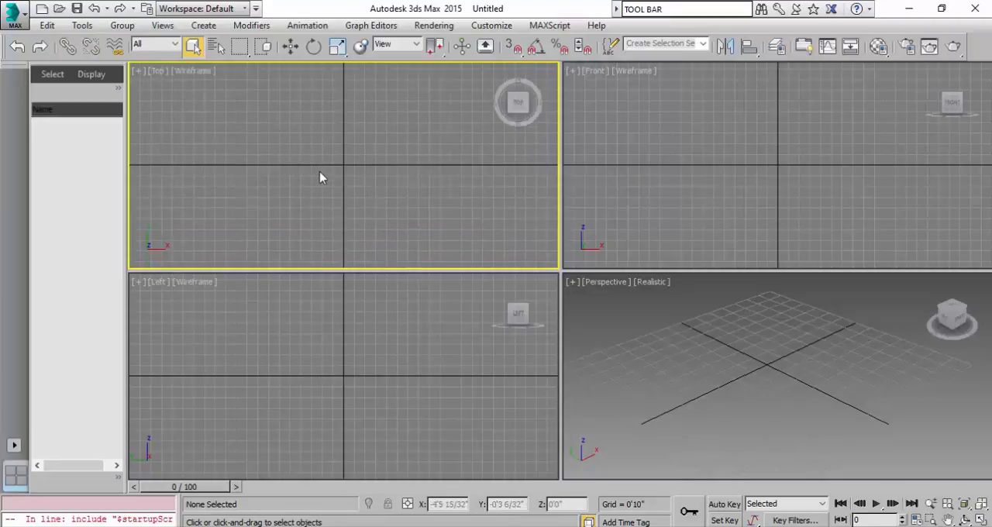
Switch the Top viewport to the Front and Perspective views and back to Top.
{"action": "key", "text": "r"}
{"action": "key", "text": "r"}
{"action": "key", "text": "f"}
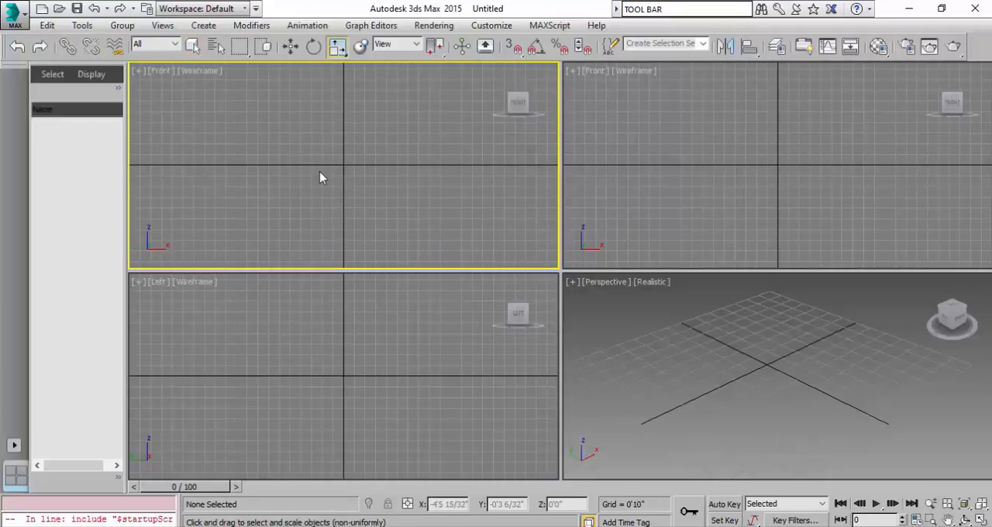
{"action": "key", "text": "p"}
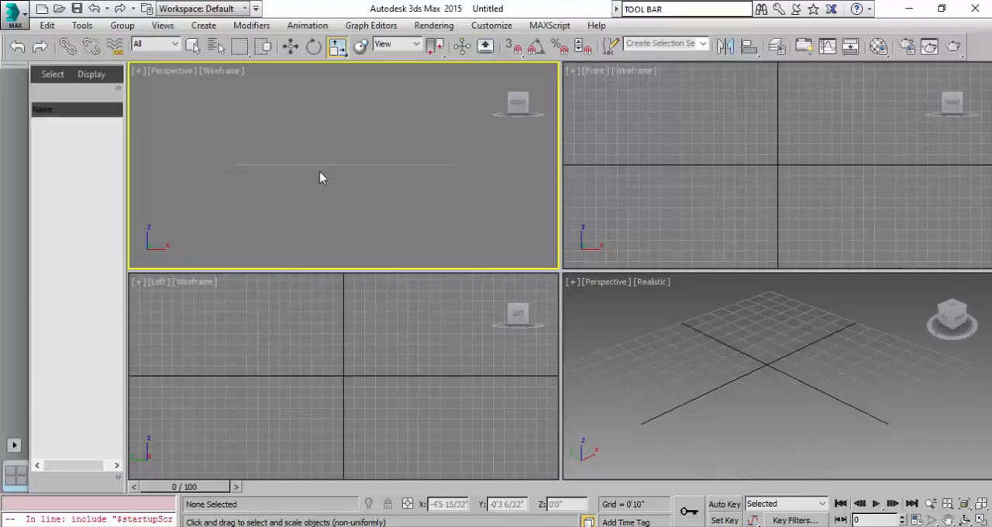
{"action": "key", "text": "t"}
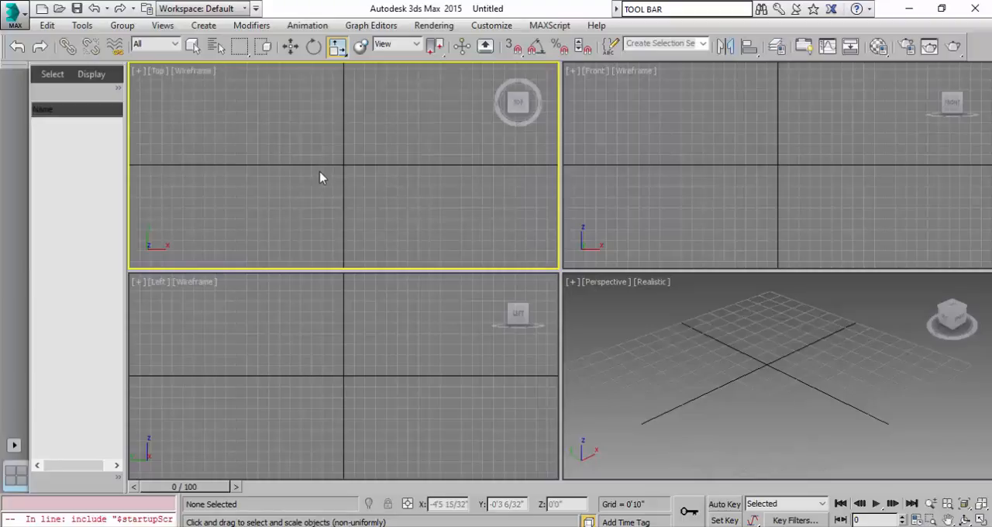
Maximize the Top viewport and restore the four-viewport layout.
{"action": "left_click", "coordinate": [139, 75]}
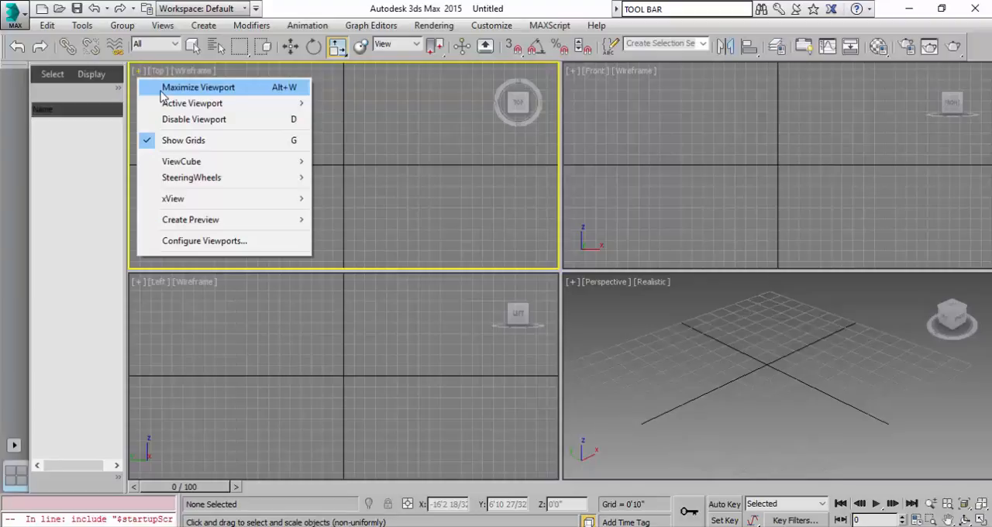
{"action": "left_click", "coordinate": [160, 89]}
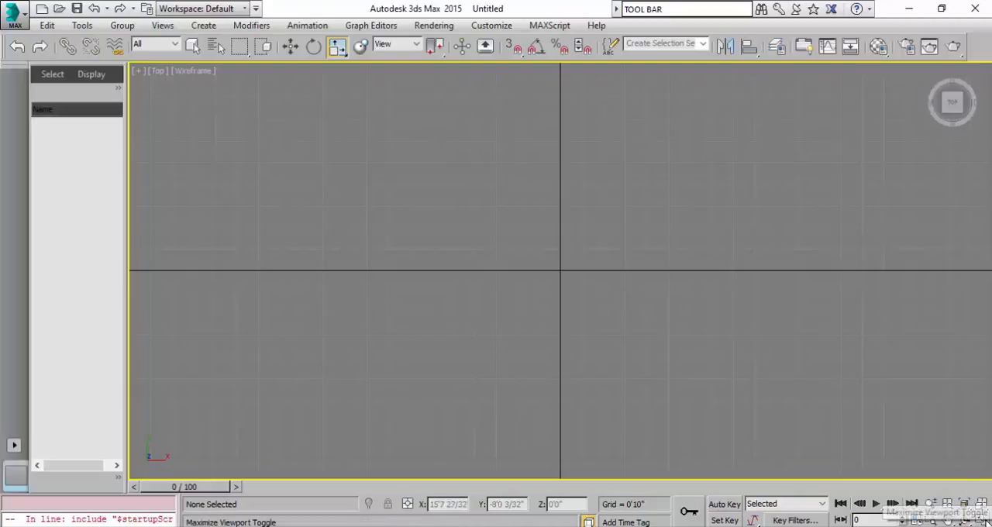
{"action": "left_click", "coordinate": [982, 521]}
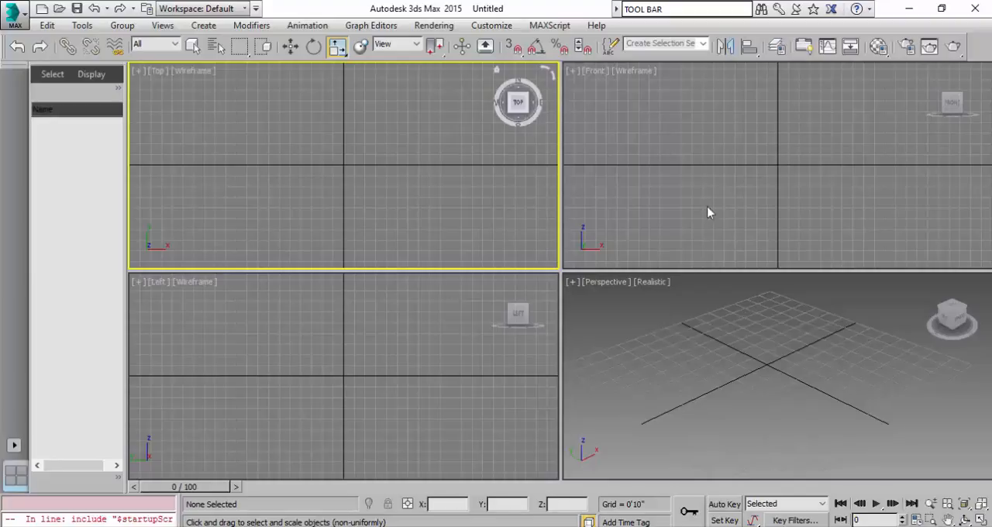
Change the viewport layout to Top, Front and Left side by side above one large Perspective viewport.
{"action": "left_click", "coordinate": [167, 26]}
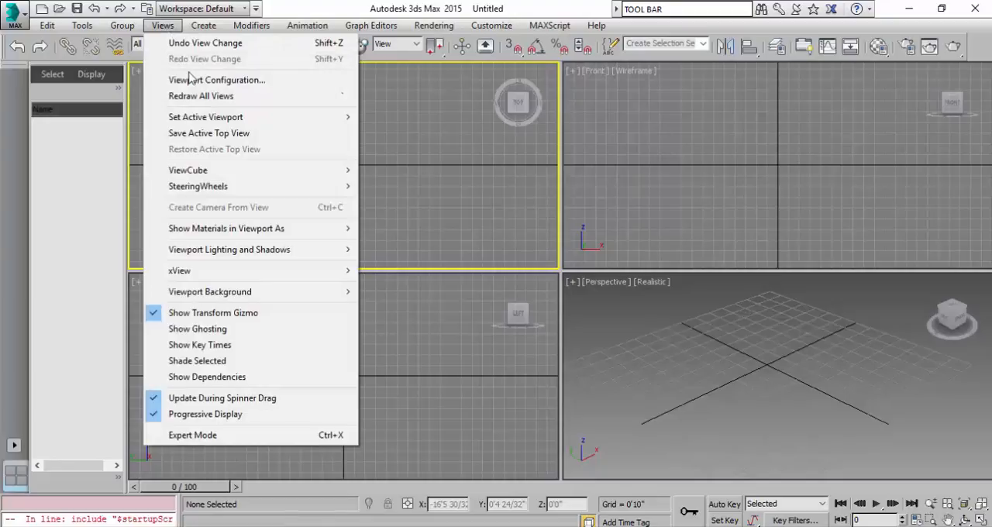
{"action": "left_click", "coordinate": [193, 82]}
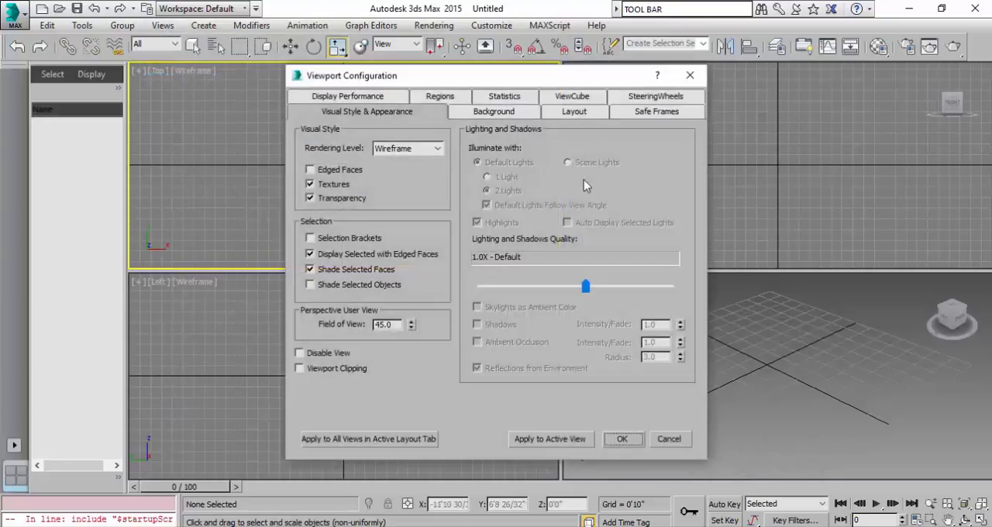
{"action": "left_click", "coordinate": [582, 115]}
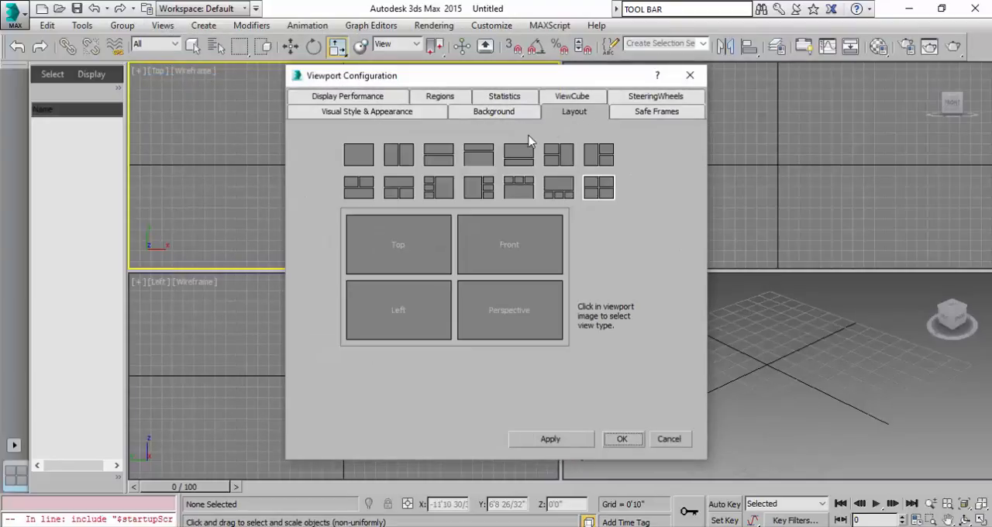
{"action": "left_click", "coordinate": [448, 195]}
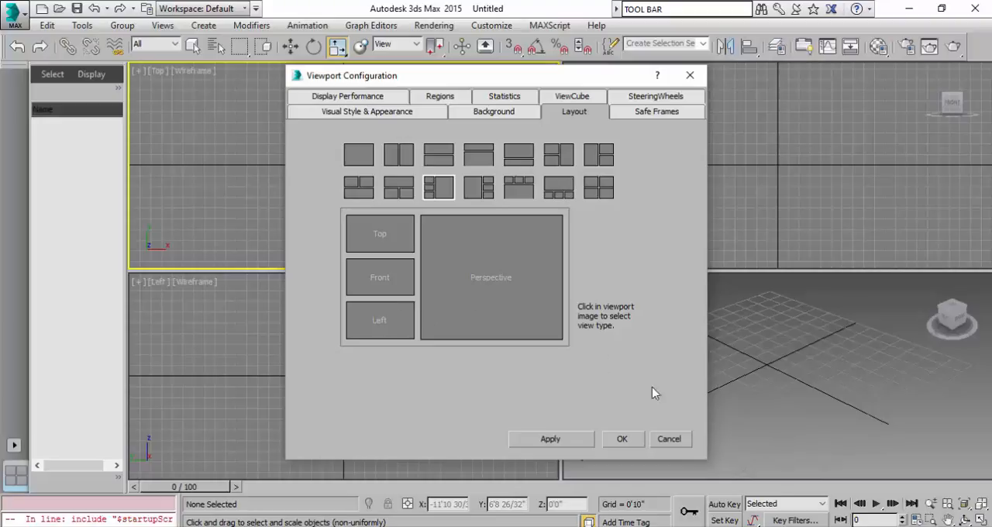
{"action": "left_click", "coordinate": [521, 194]}
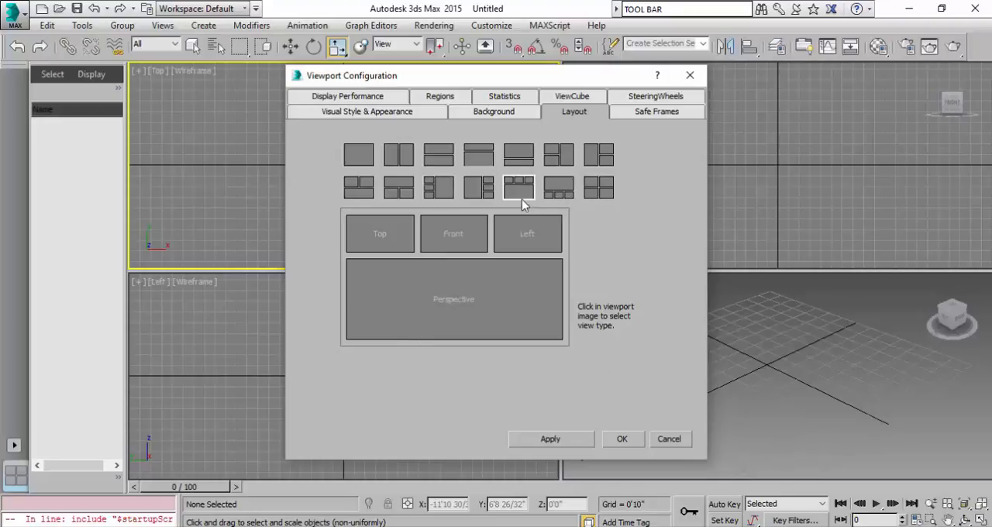
{"action": "left_click", "coordinate": [559, 440]}
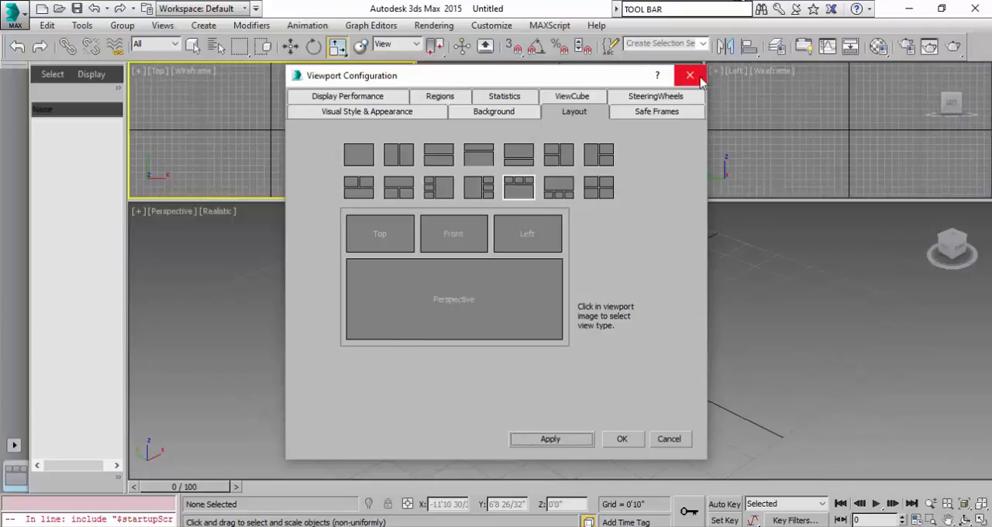
{"action": "left_click", "coordinate": [690, 76]}
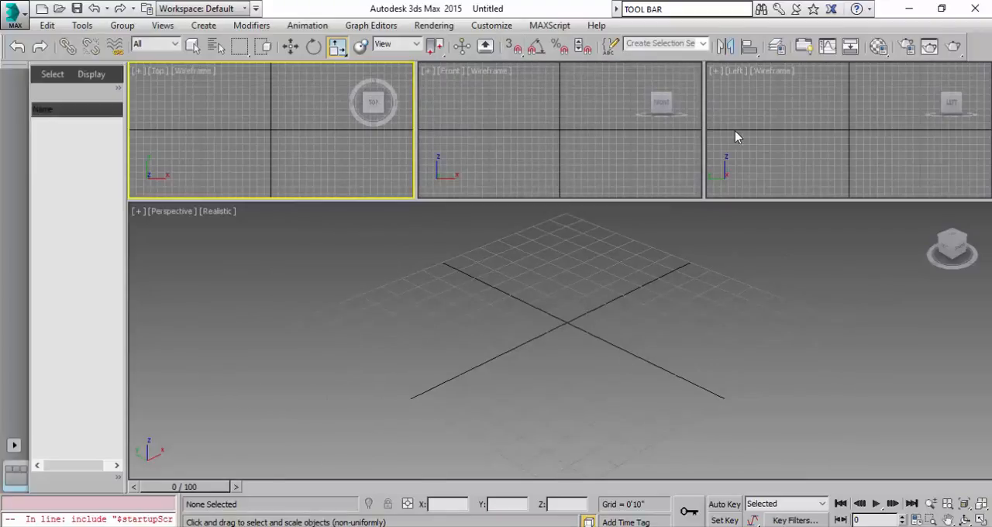
Load the ame-dark custom UI scheme.
{"action": "left_click", "coordinate": [493, 28]}
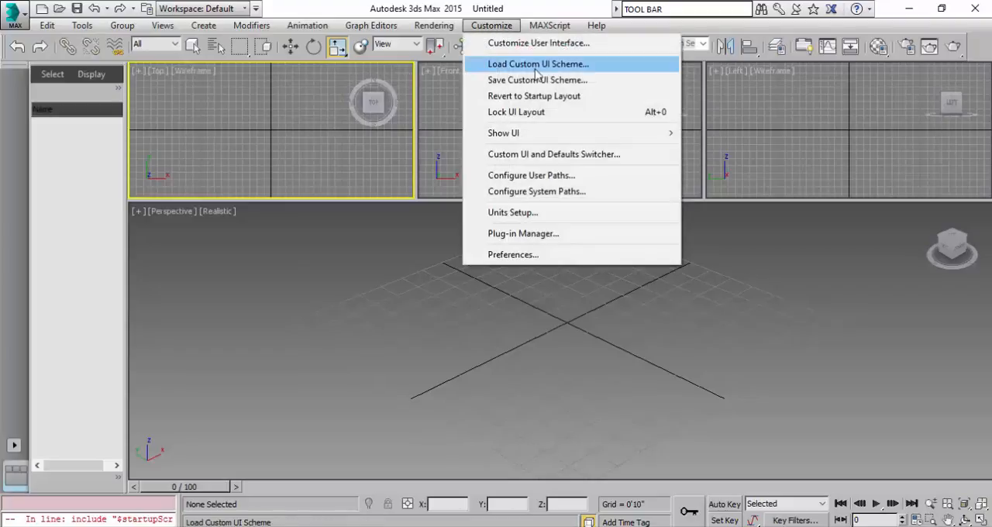
{"action": "left_click", "coordinate": [535, 65]}
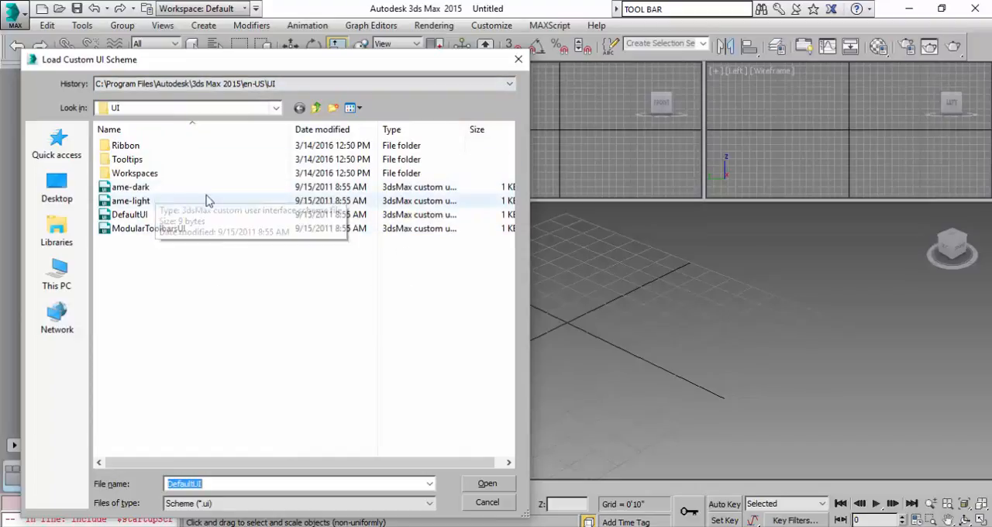
{"action": "left_click", "coordinate": [154, 192]}
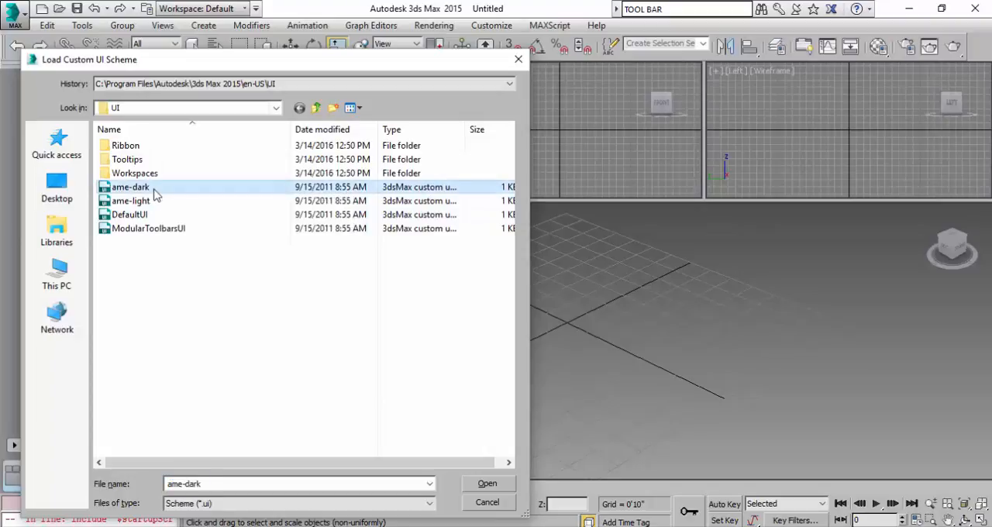
{"action": "left_click", "coordinate": [489, 485]}
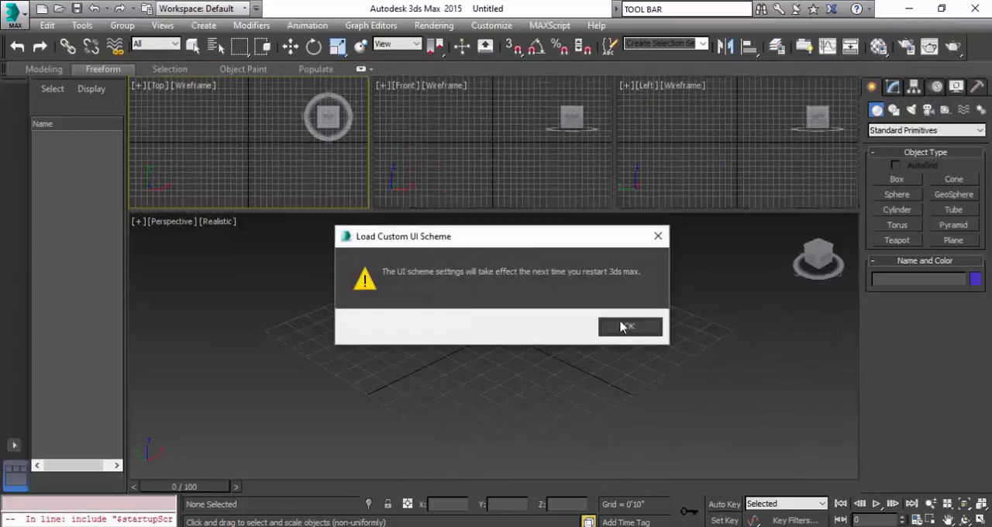
{"action": "left_click", "coordinate": [629, 327]}
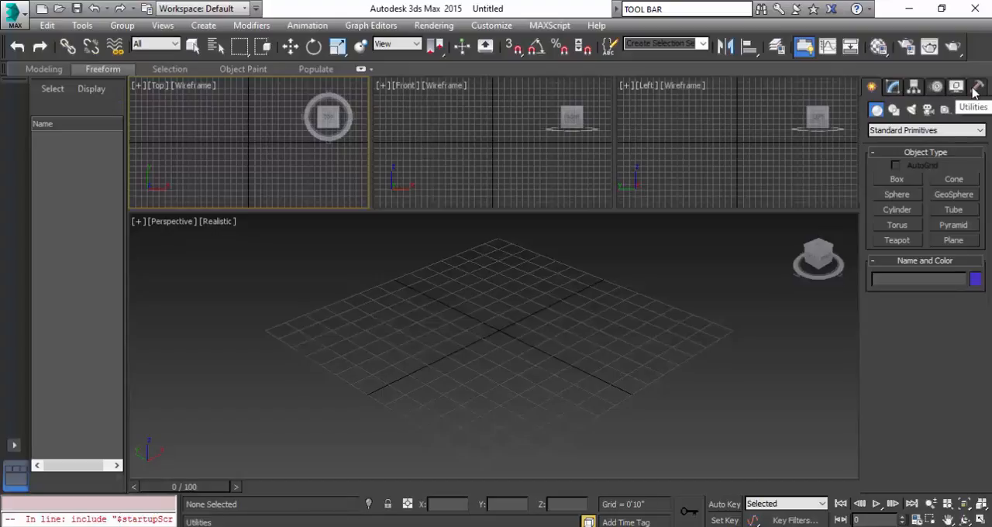
Examine the creation categories from Shapes, Lights and Cameras through Helpers, Space Warps and Systems, and return to Geometry.
{"action": "left_click", "coordinate": [893, 111]}
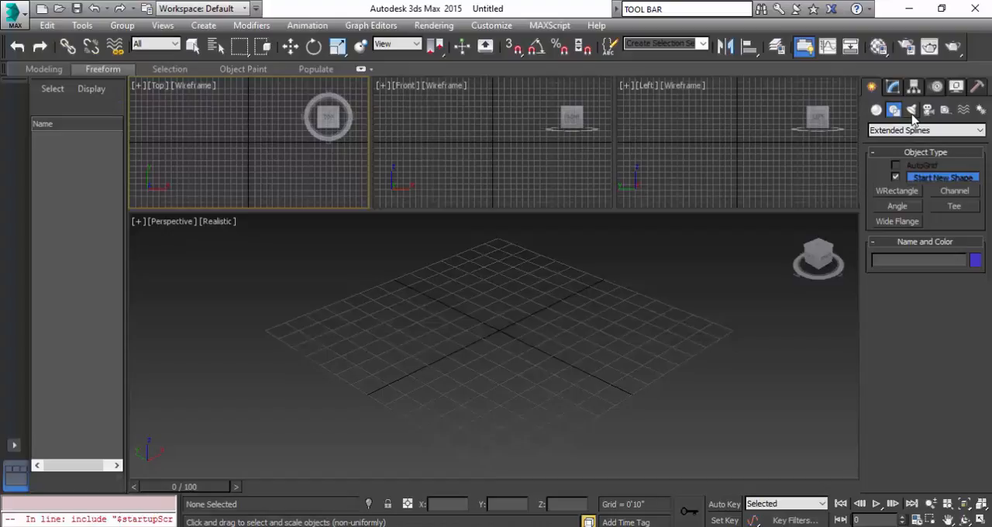
{"action": "left_click", "coordinate": [912, 114]}
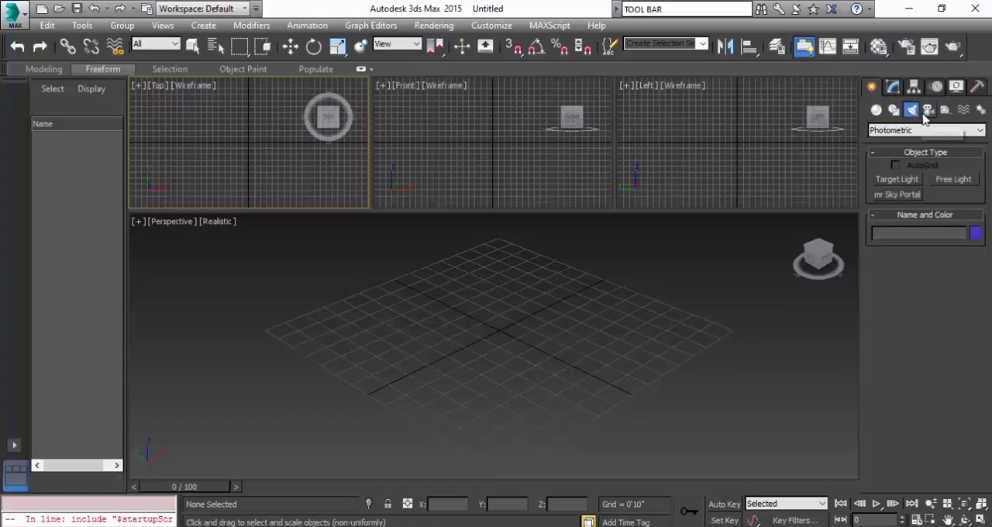
{"action": "left_click", "coordinate": [929, 112]}
{"action": "left_click", "coordinate": [946, 110]}
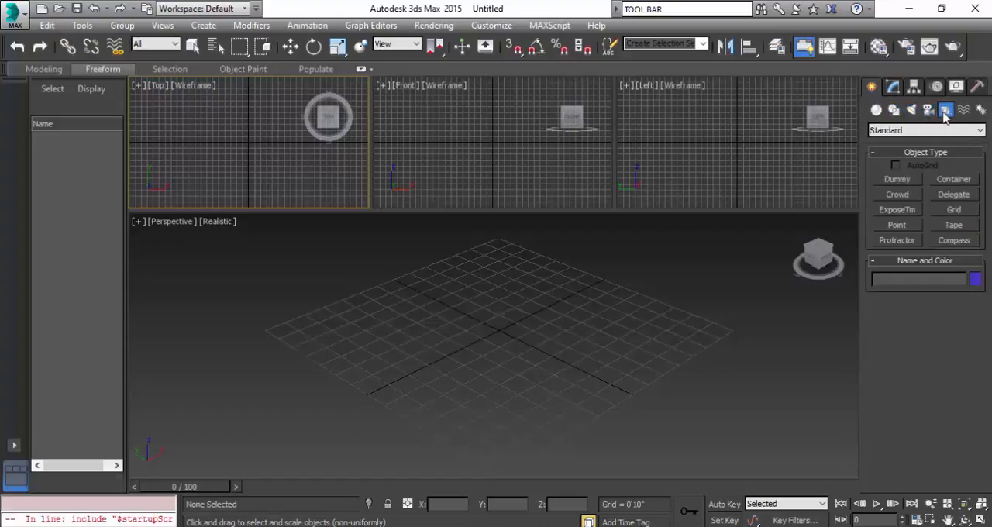
{"action": "left_click", "coordinate": [962, 111]}
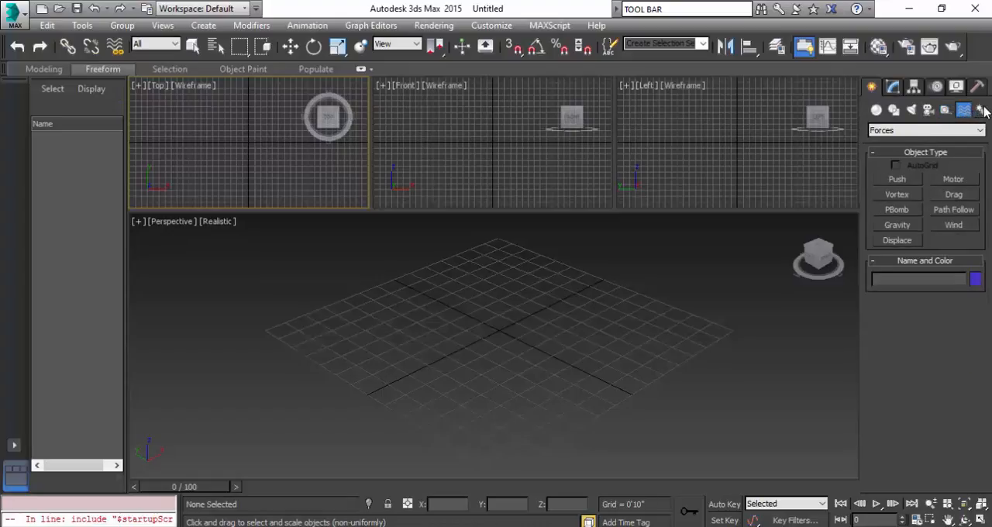
{"action": "left_click", "coordinate": [982, 110]}
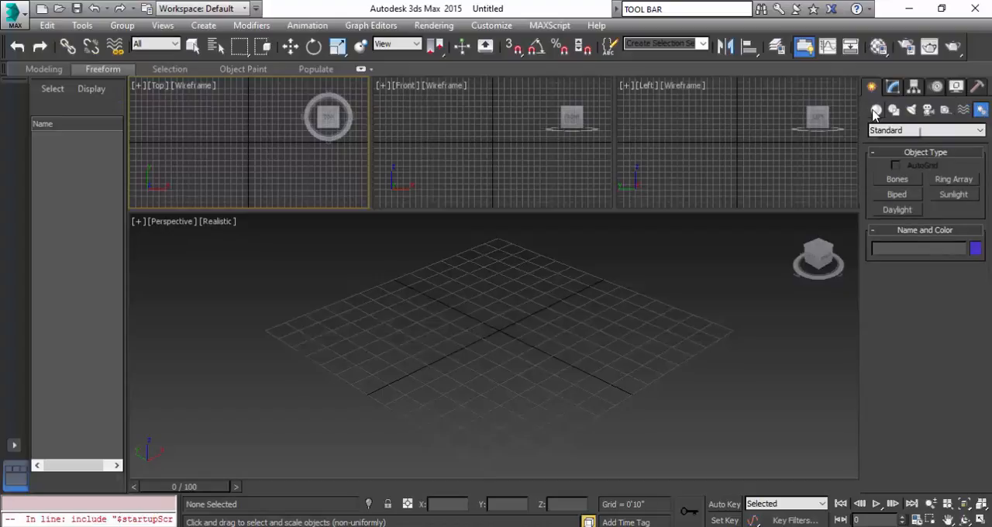
{"action": "left_click", "coordinate": [876, 111]}
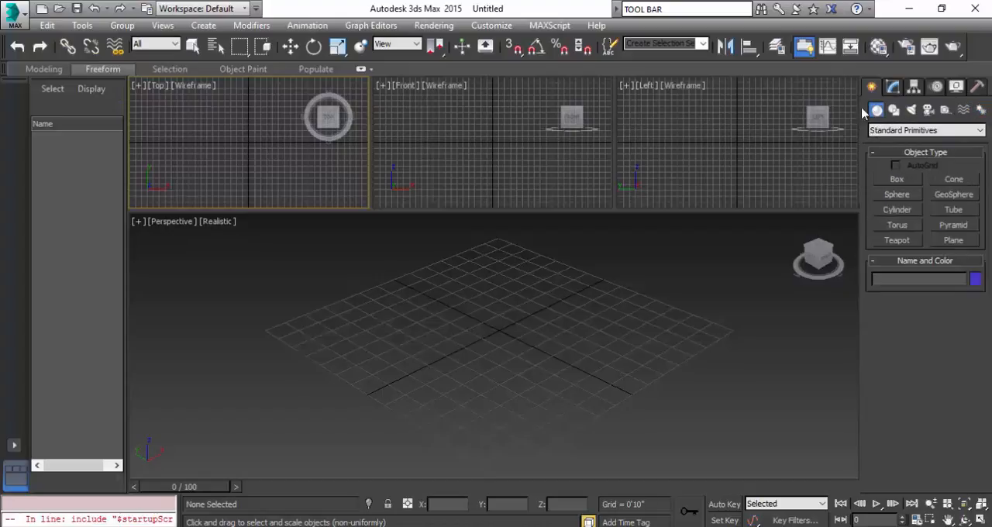
Look over the available geometry types, keeping Standard Primitives, and view the primitives that can be created.
{"action": "left_click", "coordinate": [980, 131]}
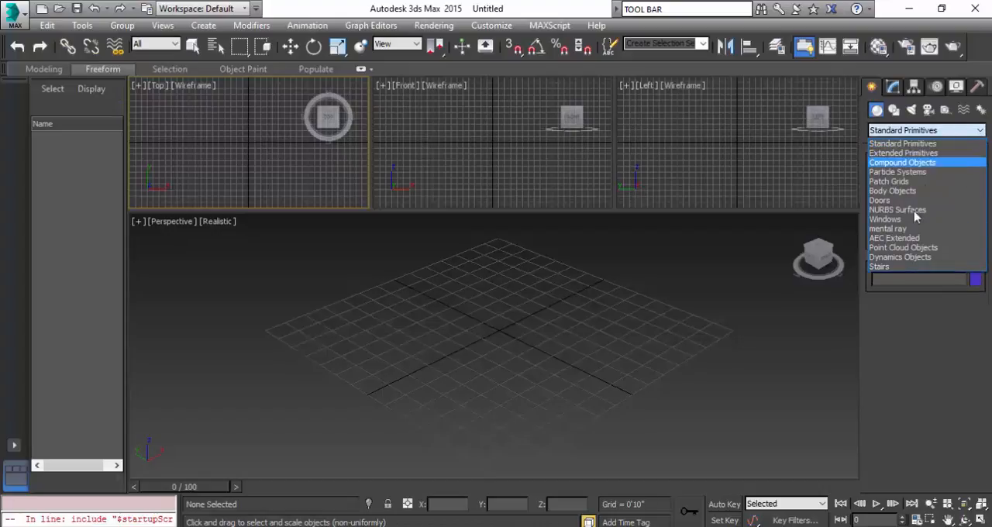
{"action": "left_click", "coordinate": [920, 144]}
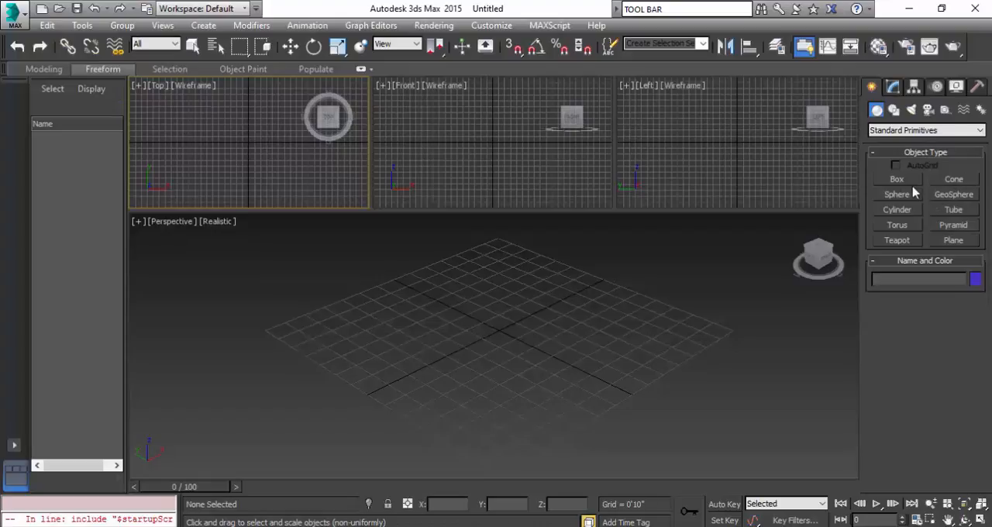
{"action": "left_click", "coordinate": [205, 29]}
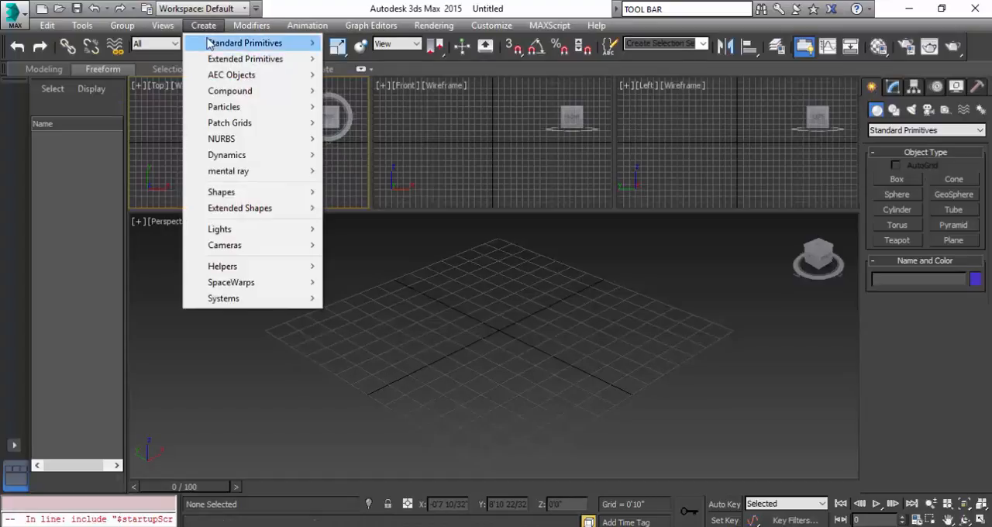
{"action": "mouse_move", "coordinate": [212, 44]}
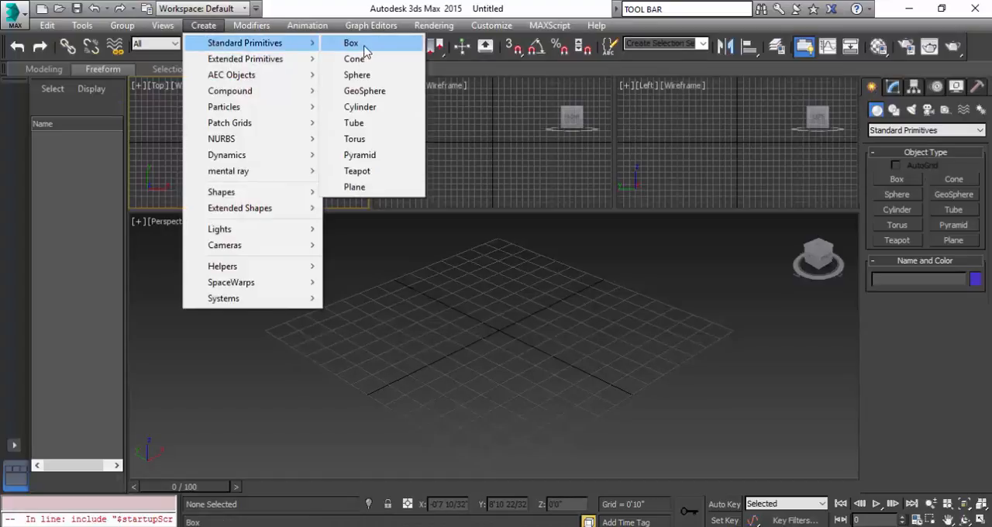
Draw a box about 3'4" long, 3'12" wide and 2'10" high beside the grid's centre in the Perspective viewport.
{"action": "left_click", "coordinate": [543, 355]}
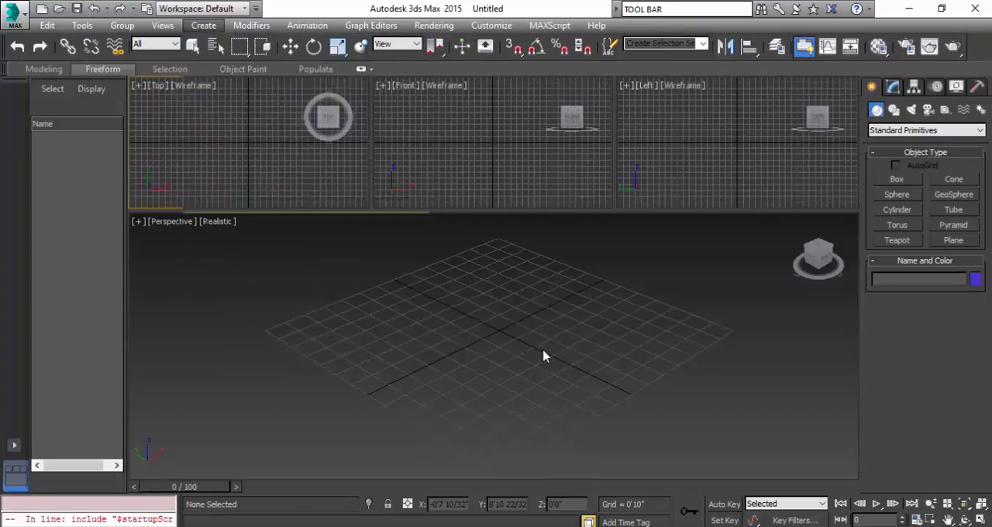
{"action": "left_click", "coordinate": [899, 180]}
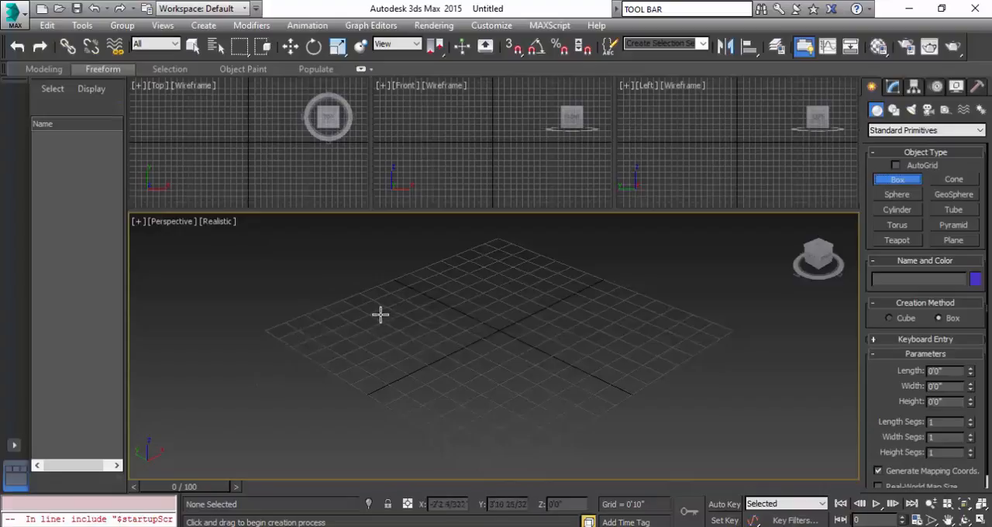
{"action": "left_click_drag", "start_coordinate": [383, 313], "coordinate": [351, 381]}
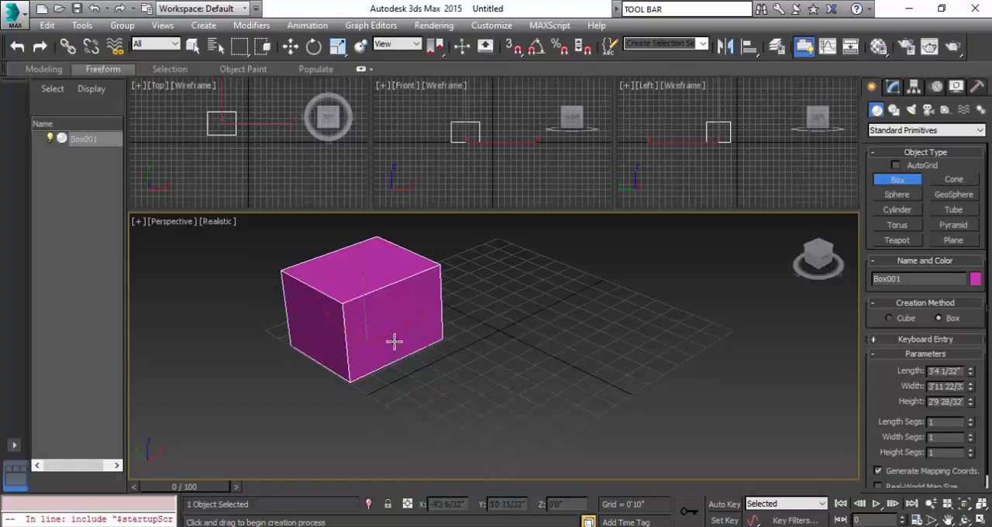
Move the box to about -3'7" in X and raise it to about 0'5" in Z.
{"action": "key", "text": "w"}
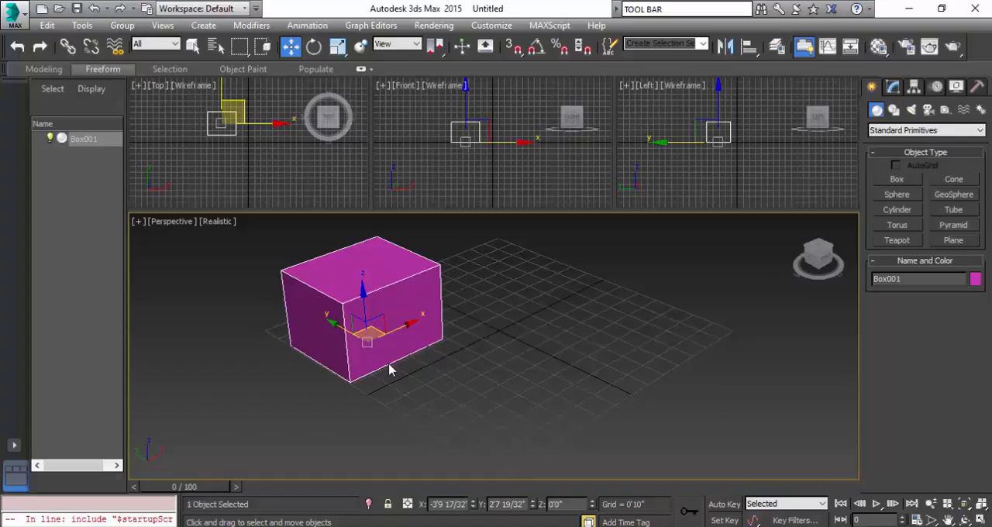
{"action": "scroll", "coordinate": [373, 363], "scroll_direction": "up", "scroll_amount": 5}
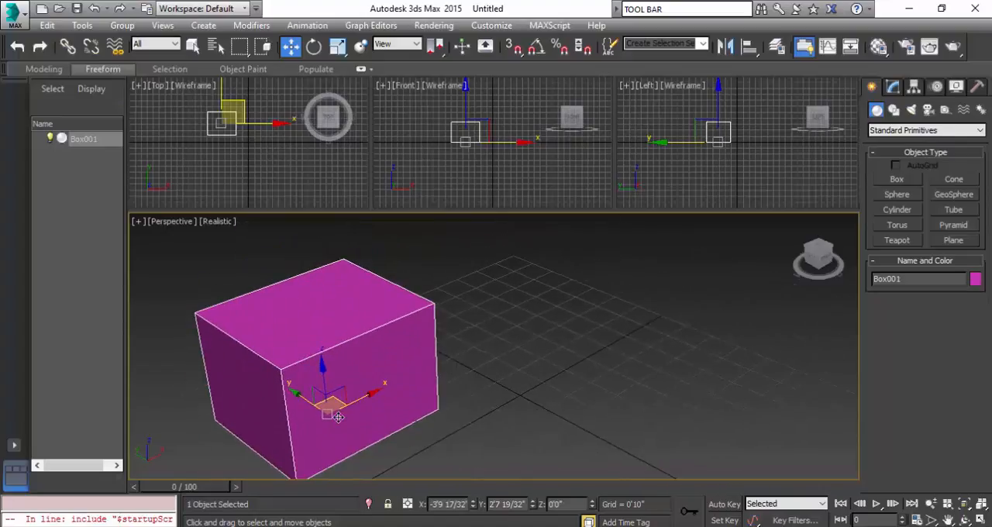
{"action": "left_click_drag", "start_coordinate": [373, 394], "coordinate": [284, 290]}
{"action": "left_click_drag", "start_coordinate": [334, 362], "coordinate": [336, 343]}
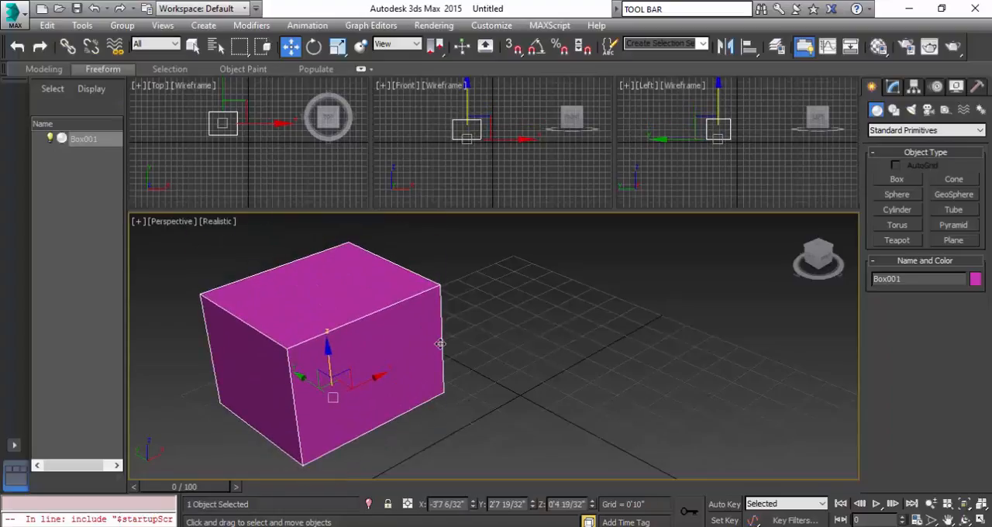
Maximize the Perspective viewport and hide its home grid.
{"action": "key", "text": "alt+w"}
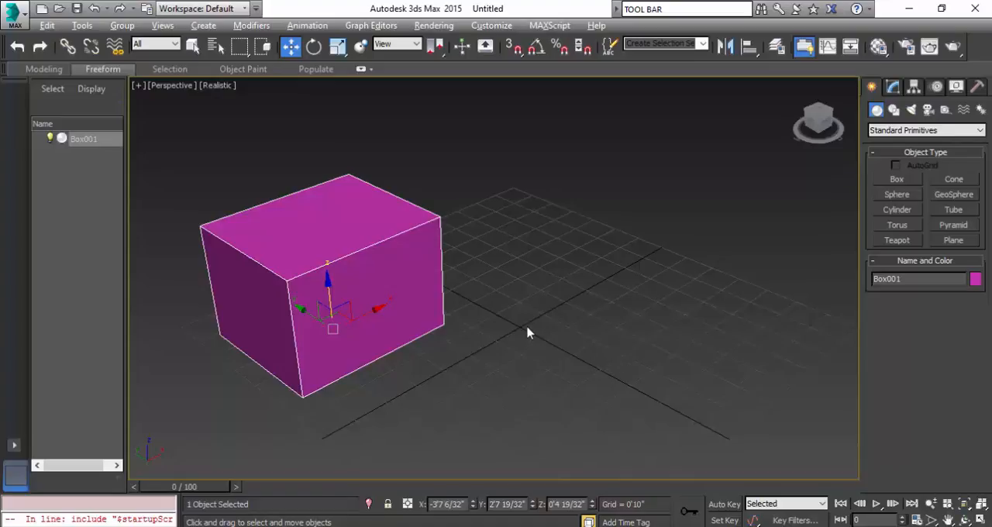
{"action": "left_click", "coordinate": [80, 26]}
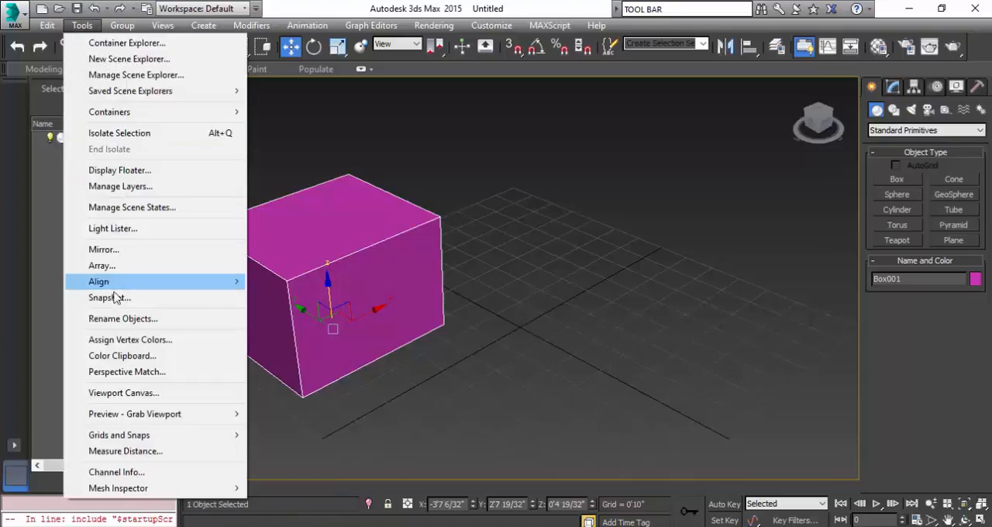
{"action": "mouse_move", "coordinate": [114, 438]}
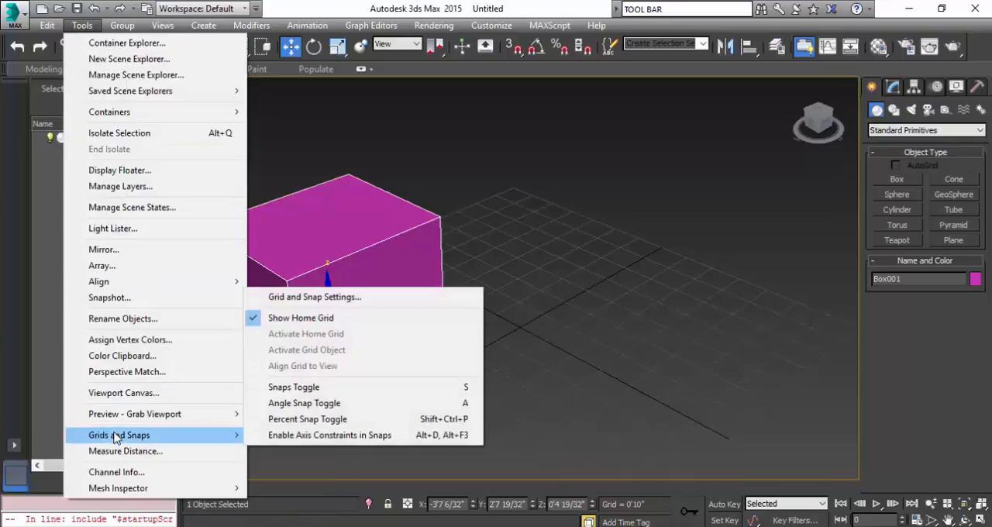
{"action": "left_click", "coordinate": [352, 319]}
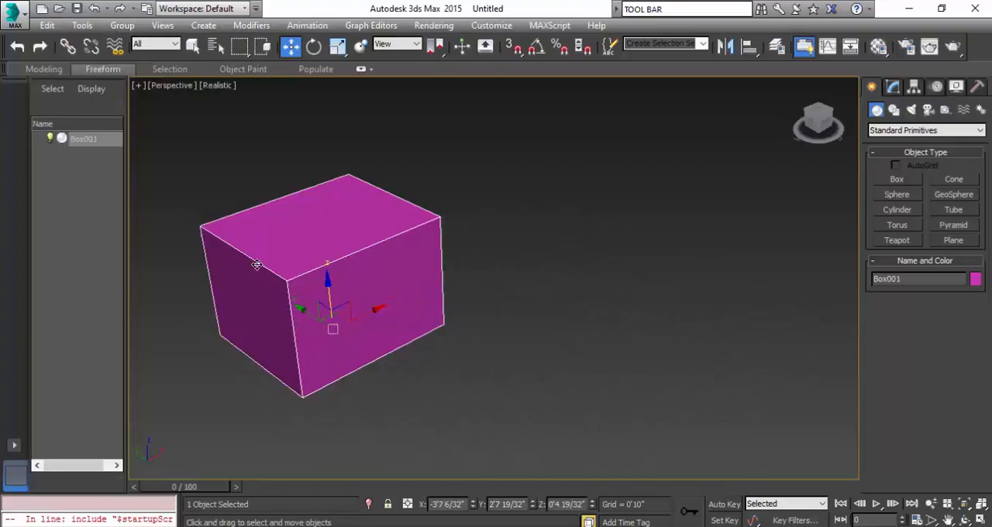
Draw a second box about 2'0" long, 3'0" wide and 2'7" high in front of the magenta box, and activate Select and Move.
{"action": "left_click", "coordinate": [897, 181]}
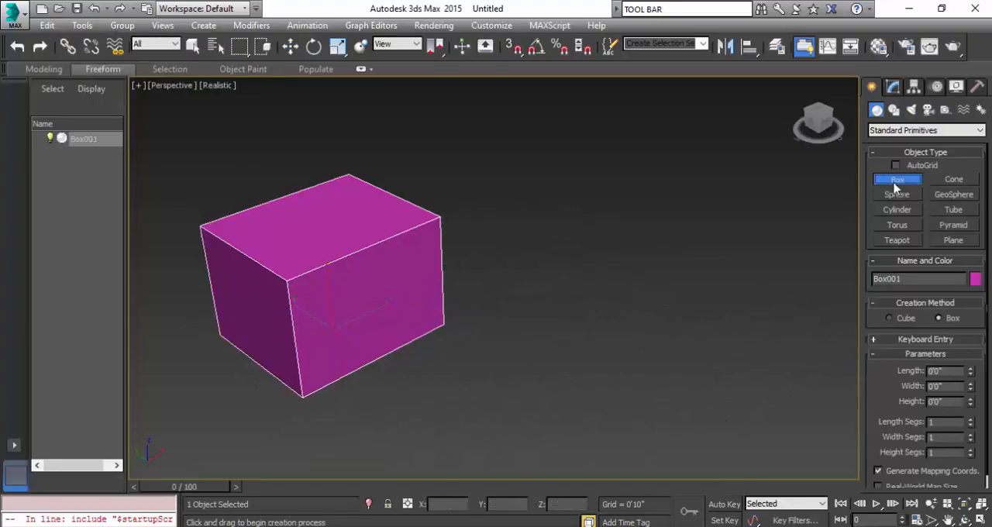
{"action": "left_click_drag", "start_coordinate": [512, 358], "coordinate": [476, 461]}
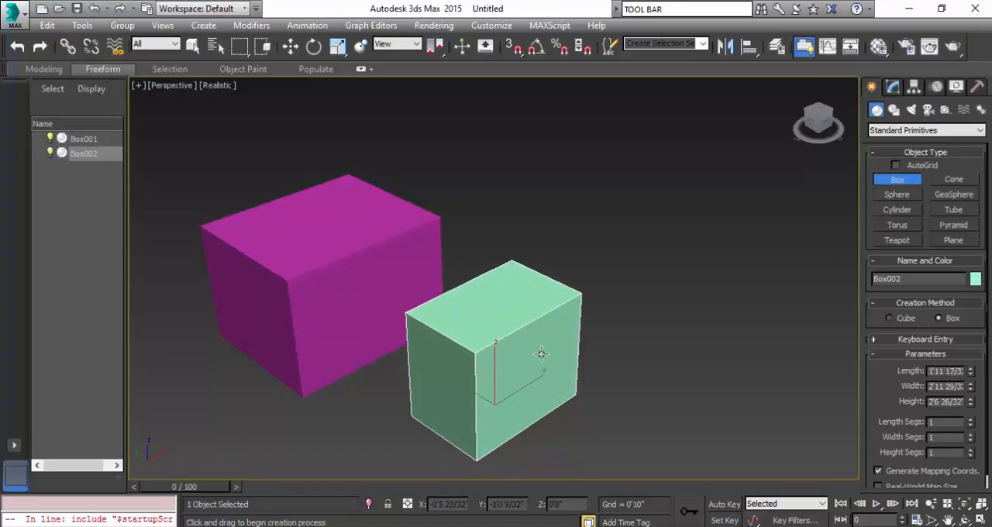
{"action": "key", "text": "w"}
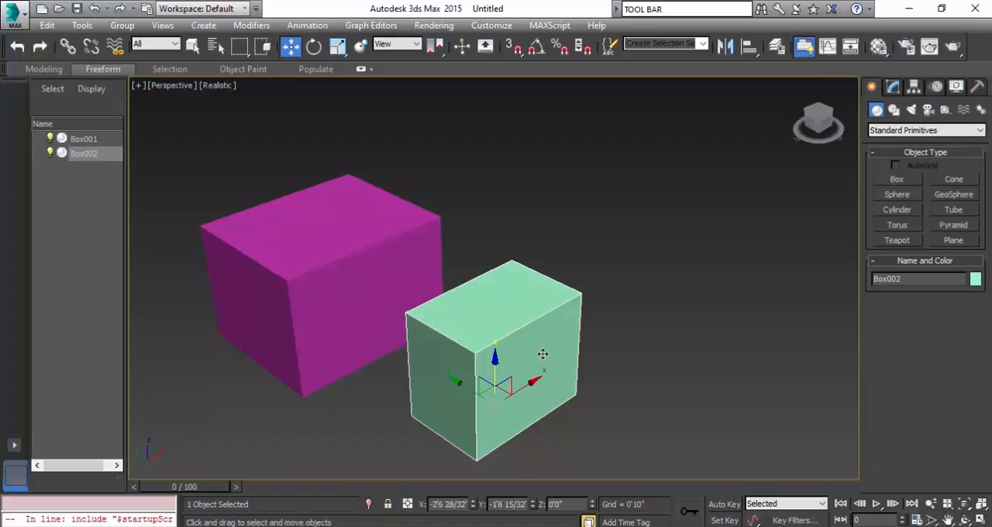
Rotate the green box about its vertical axis.
{"action": "key", "text": "e"}
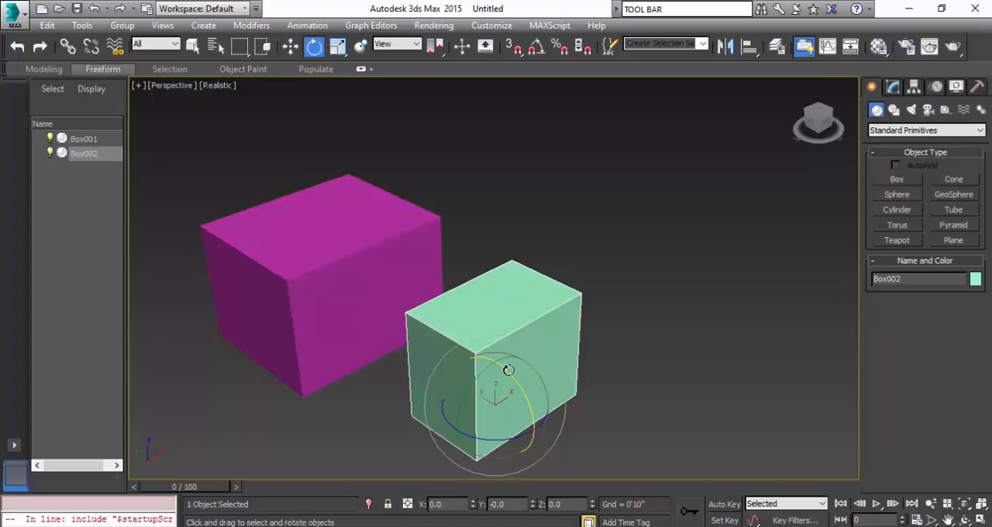
{"action": "mouse_move", "coordinate": [508, 373]}
{"action": "left_mouse_down"}
{"action": "mouse_move", "coordinate": [533, 422]}
{"action": "mouse_move", "coordinate": [545, 404]}
{"action": "mouse_move", "coordinate": [497, 368]}
{"action": "left_mouse_up"}
{"action": "left_click_drag", "start_coordinate": [467, 434], "coordinate": [383, 339]}
Scale the green box uniformly to about 93%, and adjust it per axis to about 90% in X, 115% in Y and 93% in Z.
{"action": "key", "text": "r"}
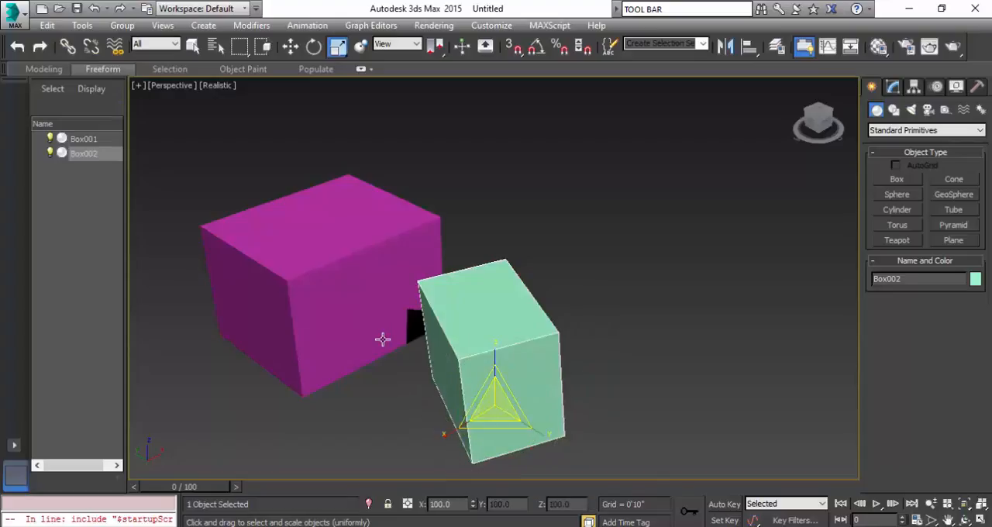
{"action": "left_click_drag", "start_coordinate": [498, 401], "coordinate": [527, 433]}
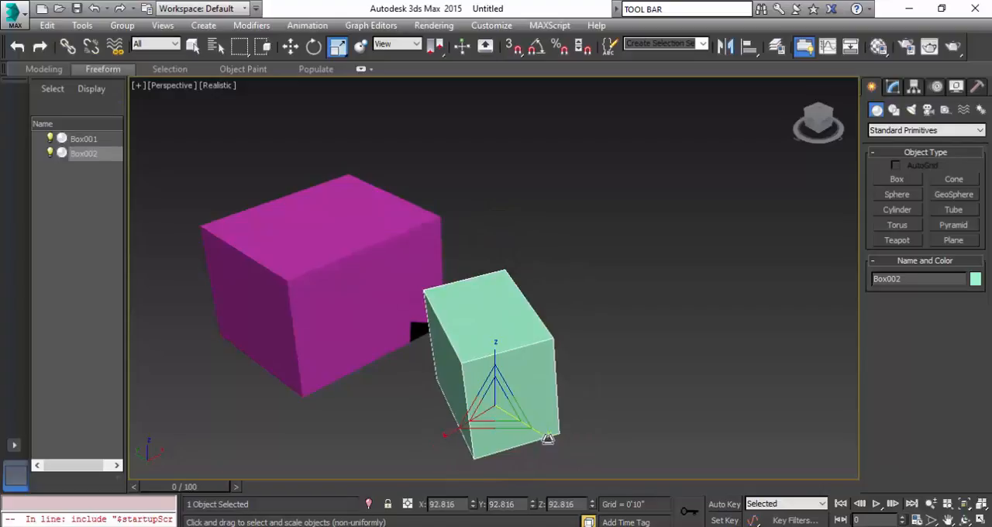
{"action": "mouse_move", "coordinate": [547, 439]}
{"action": "left_mouse_down"}
{"action": "mouse_move", "coordinate": [527, 425]}
{"action": "mouse_move", "coordinate": [553, 436]}
{"action": "mouse_move", "coordinate": [539, 430]}
{"action": "left_mouse_up"}
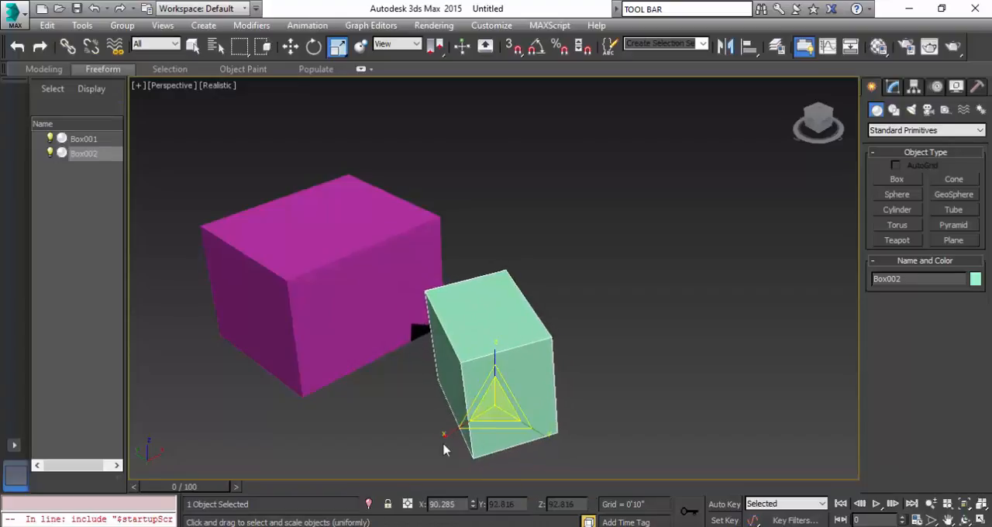
{"action": "left_click_drag", "start_coordinate": [443, 434], "coordinate": [473, 401]}
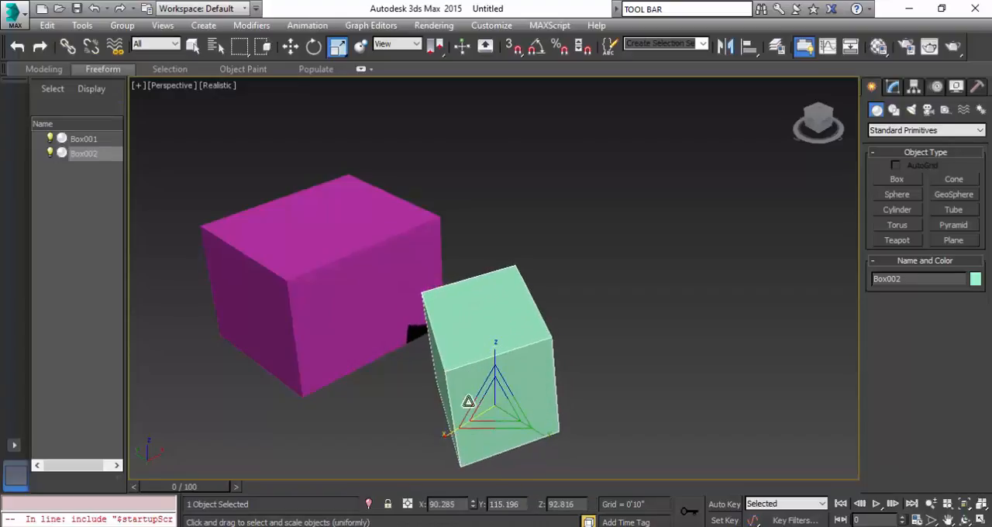
{"action": "mouse_move", "coordinate": [496, 363]}
{"action": "left_mouse_down"}
{"action": "mouse_move", "coordinate": [498, 380]}
{"action": "mouse_move", "coordinate": [499, 341]}
{"action": "mouse_move", "coordinate": [498, 365]}
{"action": "left_mouse_up"}
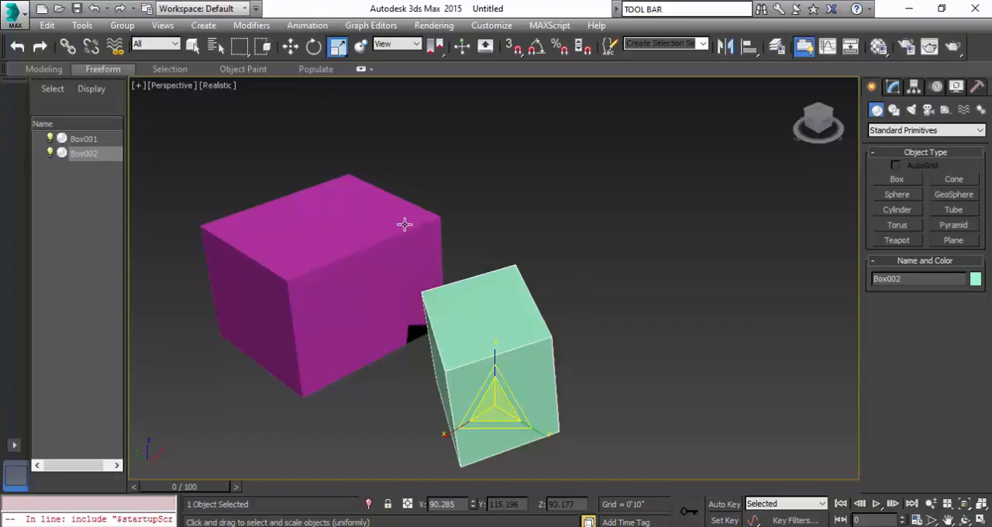
Switch between the Move, Scale and Rotate tools and look over the available scale variants.
{"action": "key", "text": "w"}
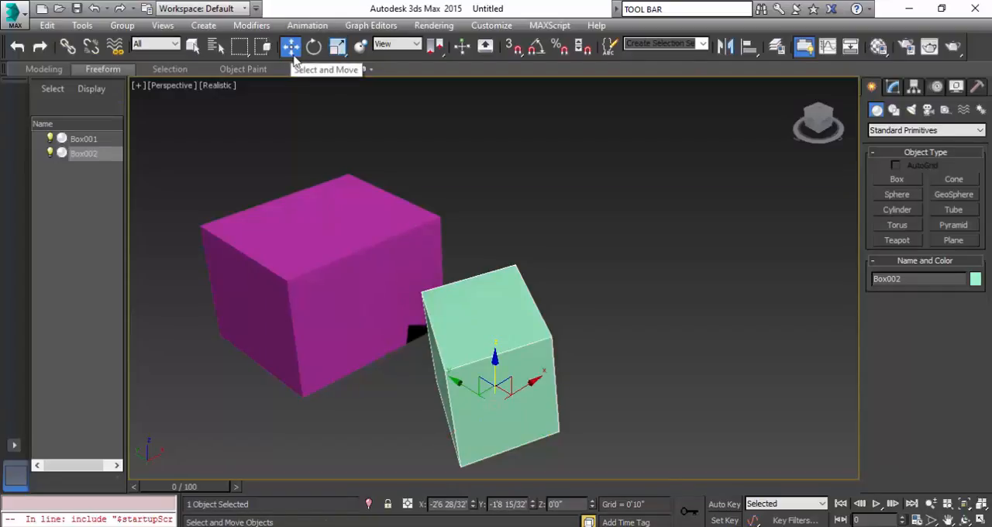
{"action": "key", "text": "r"}
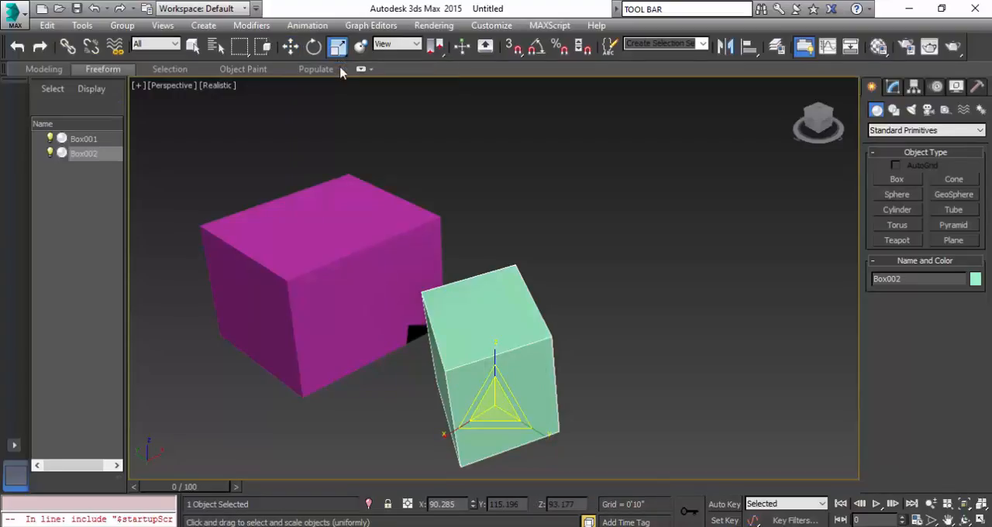
{"action": "left_click_drag", "start_coordinate": [338, 46], "coordinate": [341, 71]}
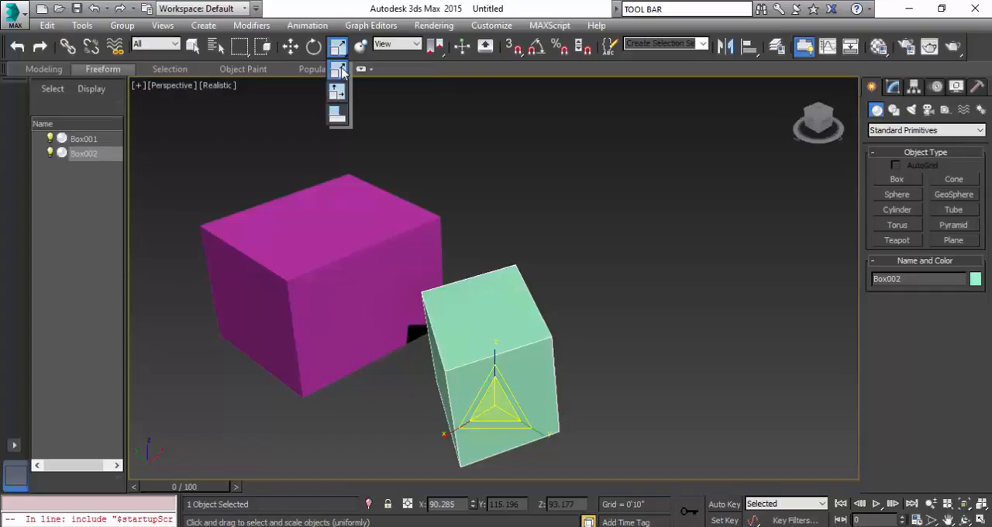
{"action": "left_click_drag", "start_coordinate": [343, 88], "coordinate": [307, 135]}
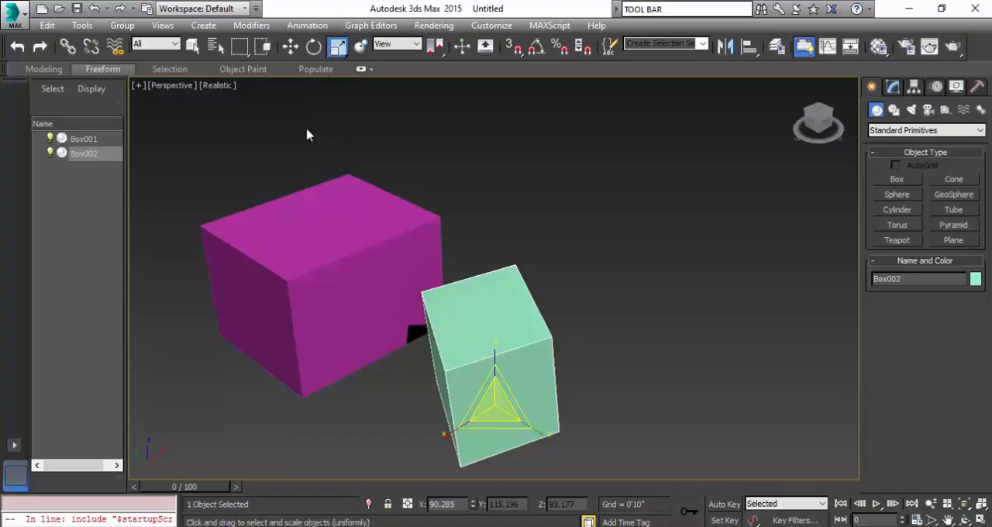
{"action": "left_click", "coordinate": [314, 47]}
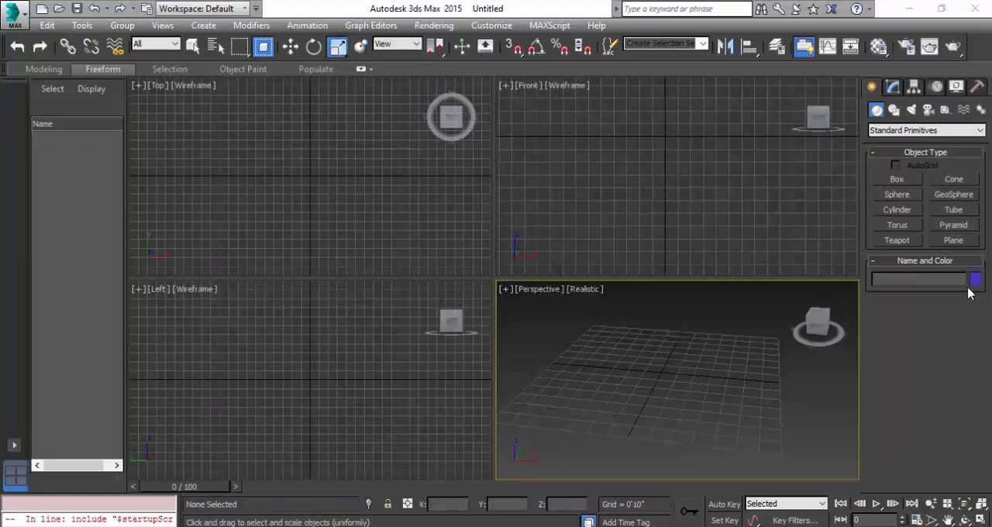
Draw a box about 5'0" long and 4'9" wide near the grid's centre in the Perspective viewport, and maximize that viewport with the Move tool active.
{"action": "left_click", "coordinate": [897, 179]}
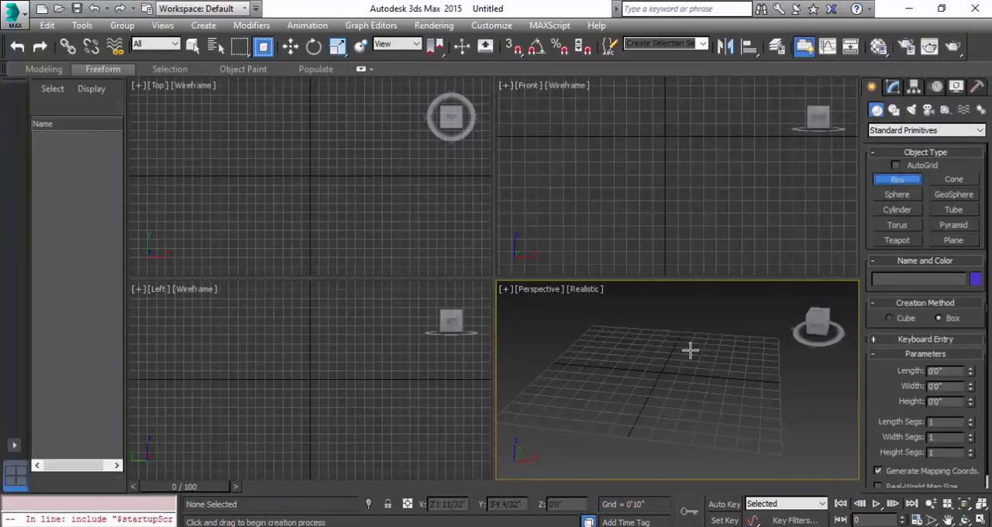
{"action": "left_click_drag", "start_coordinate": [640, 363], "coordinate": [724, 428]}
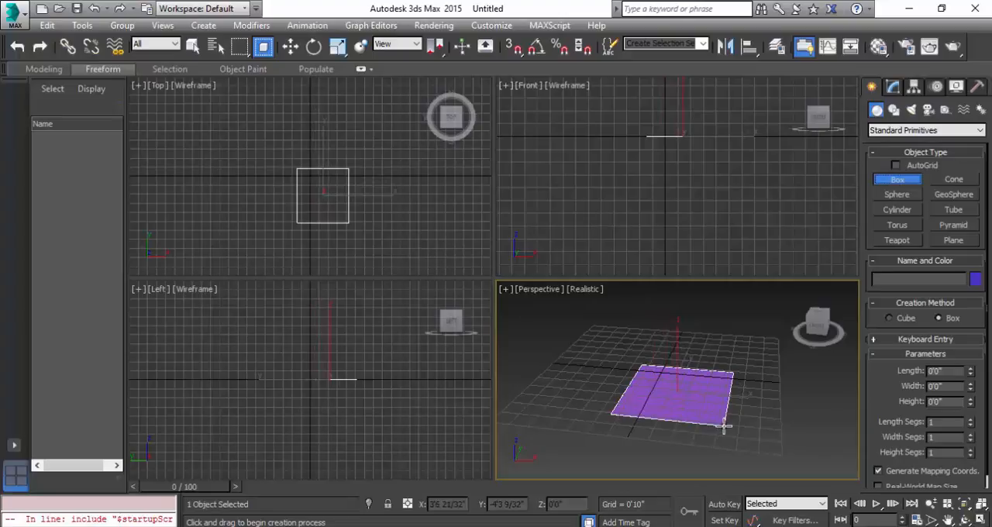
{"action": "left_click_drag", "start_coordinate": [724, 427], "coordinate": [722, 427]}
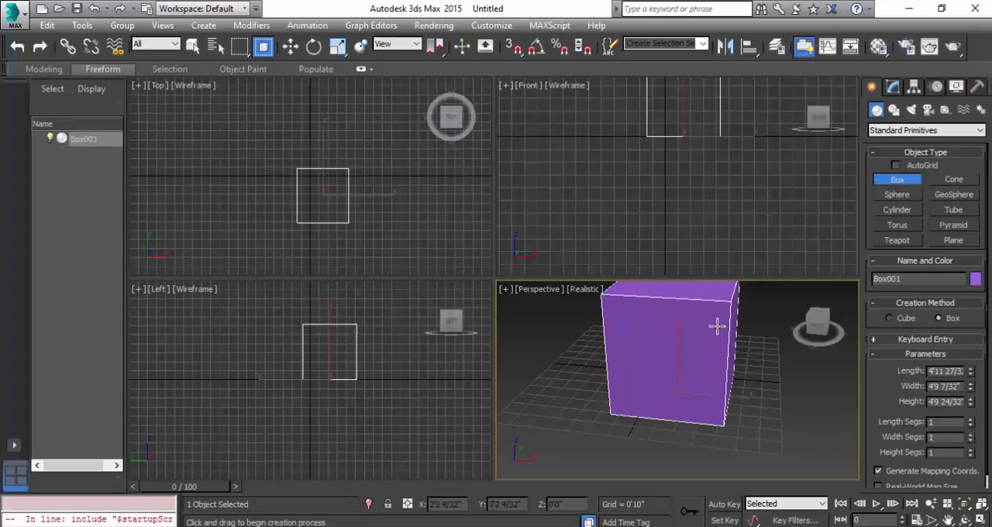
{"action": "left_click", "coordinate": [691, 373]}
{"action": "key", "text": "w"}
{"action": "key", "text": "alt+w"}
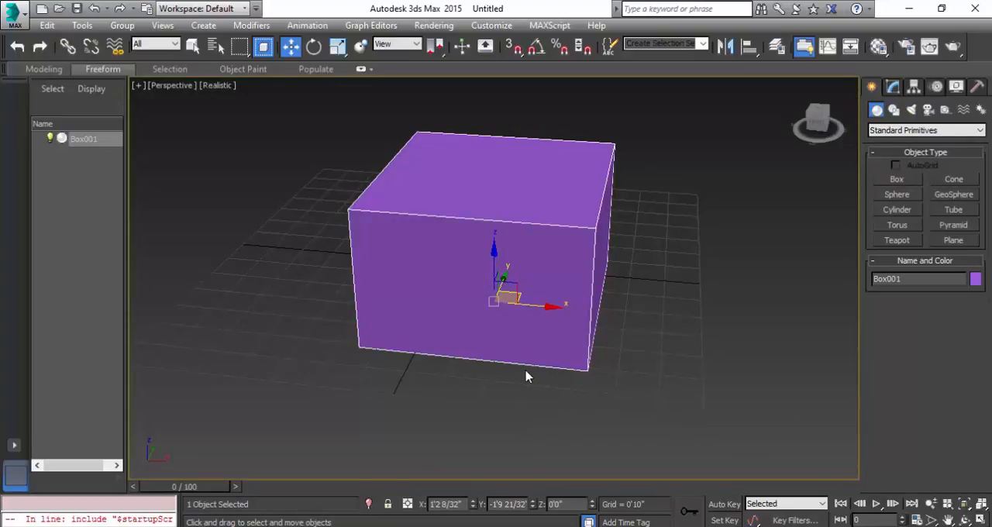
Enlarge the box's move gizmo by three steps, and shrink it by six steps.
{"action": "key", "text": "equal"}
{"action": "key", "text": "equal"}
{"action": "key", "text": "equal"}
{"action": "key", "text": "equal"}
{"action": "key", "text": "equal"}
{"action": "key", "text": "equal"}
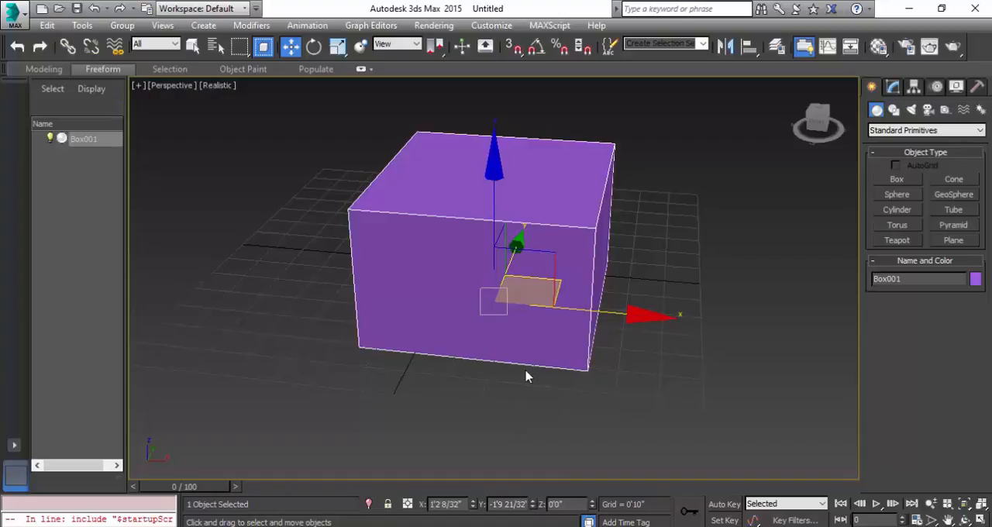
{"action": "key", "text": "minus"}
{"action": "key", "text": "minus"}
{"action": "key", "text": "minus"}
{"action": "key", "text": "minus"}
{"action": "key", "text": "minus"}
{"action": "key", "text": "minus"}
{"action": "key", "text": "minus"}
{"action": "key", "text": "minus"}
{"action": "key", "text": "minus"}
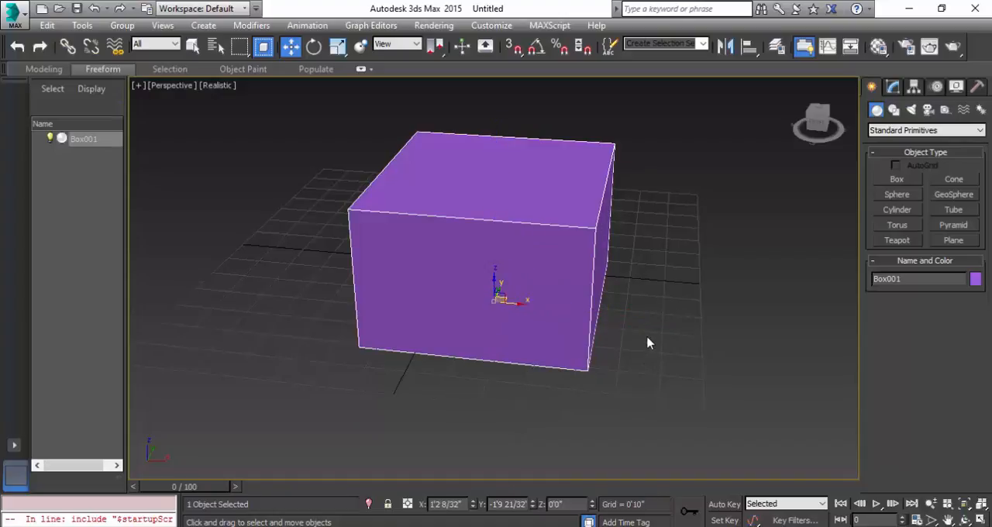
Orbit the Perspective view around the box, first freehand and also with Orbit SubObject, and return to the Move tool.
{"action": "middle_click_drag", "start_coordinate": [655, 332], "coordinate": [609, 331], "text": "alt"}
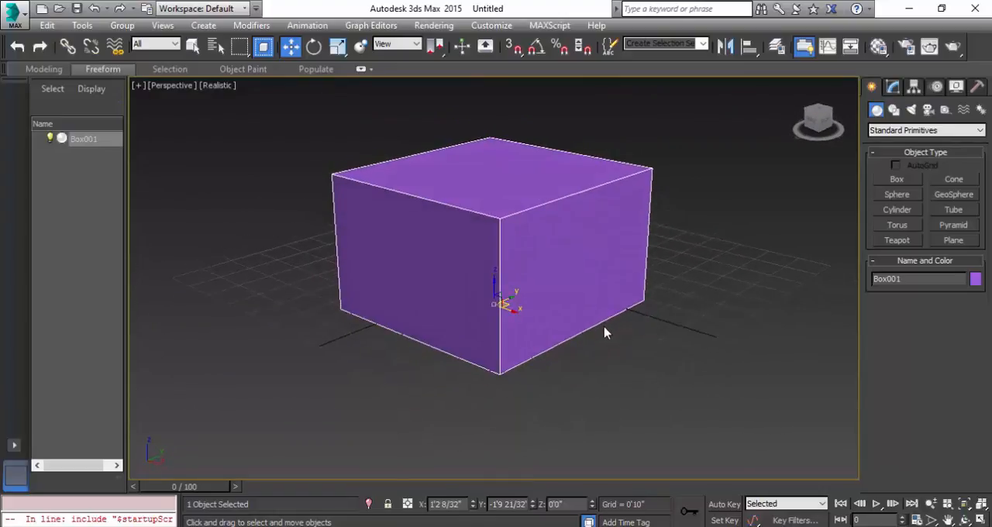
{"action": "left_click", "coordinate": [966, 520]}
{"action": "left_click_drag", "start_coordinate": [504, 310], "coordinate": [518, 335]}
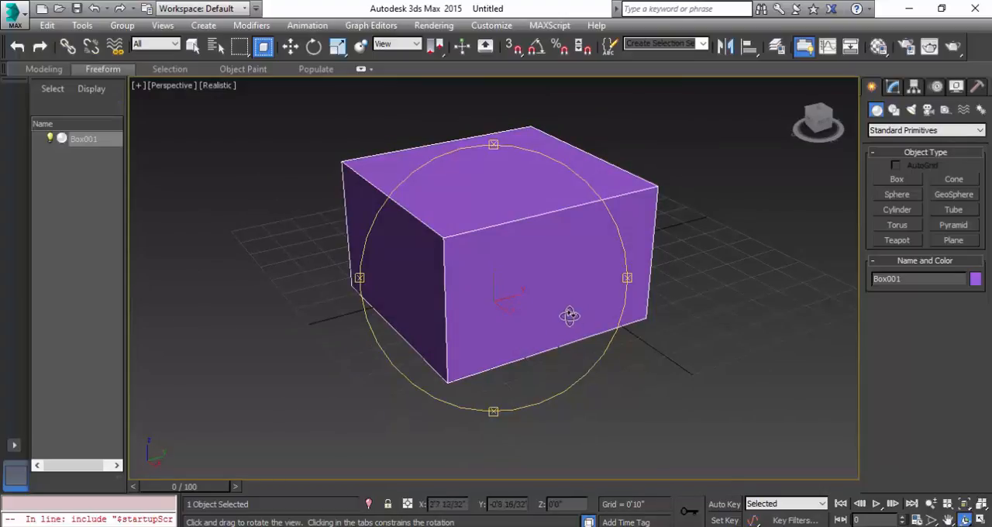
{"action": "key", "text": "w"}
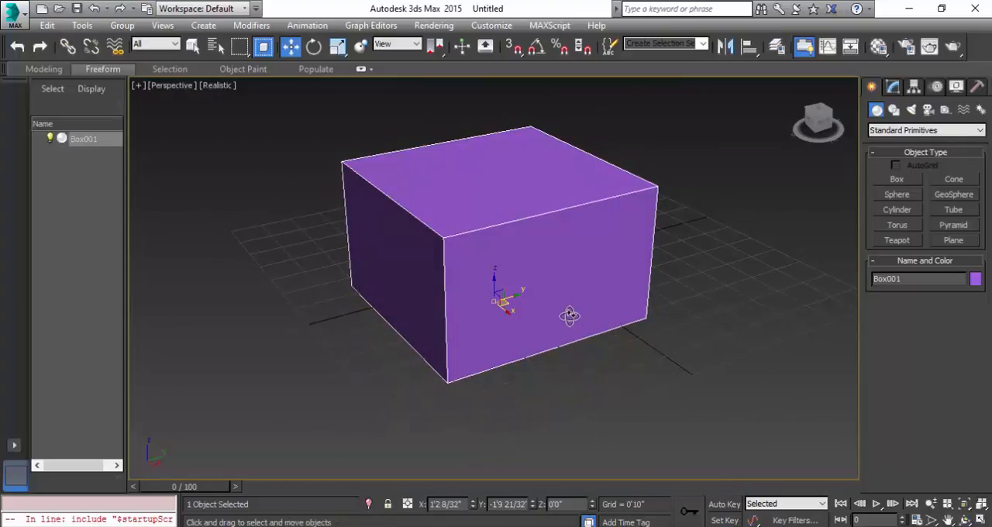
Pan the Perspective view freehand and with the Pan View tool, and return to the Move tool.
{"action": "middle_click_drag", "start_coordinate": [539, 359], "coordinate": [476, 389]}
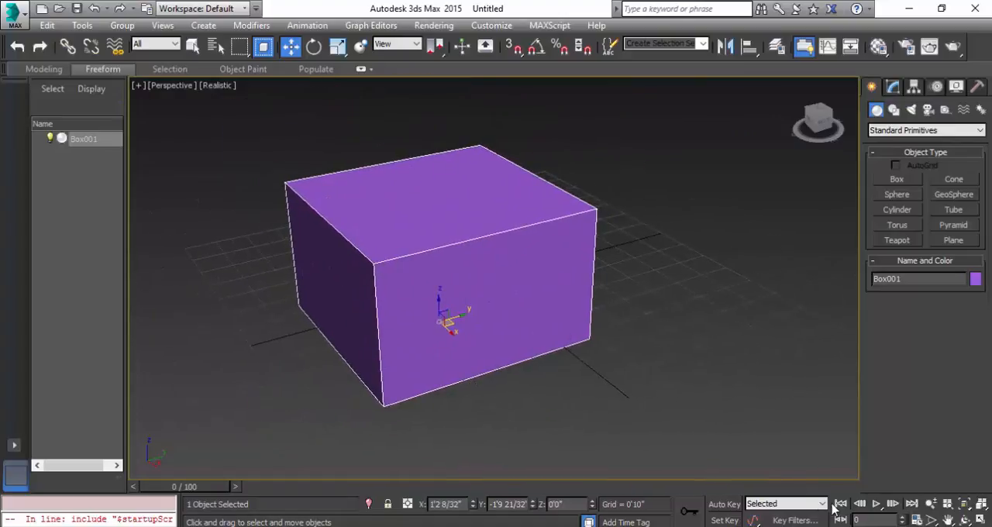
{"action": "left_click", "coordinate": [947, 520]}
{"action": "left_click_drag", "start_coordinate": [398, 295], "coordinate": [443, 279]}
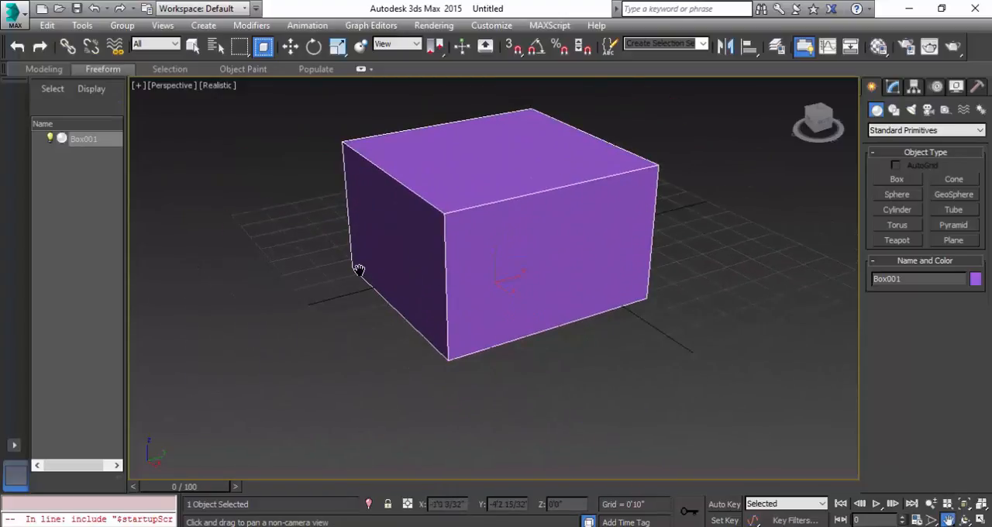
{"action": "key", "text": "w"}
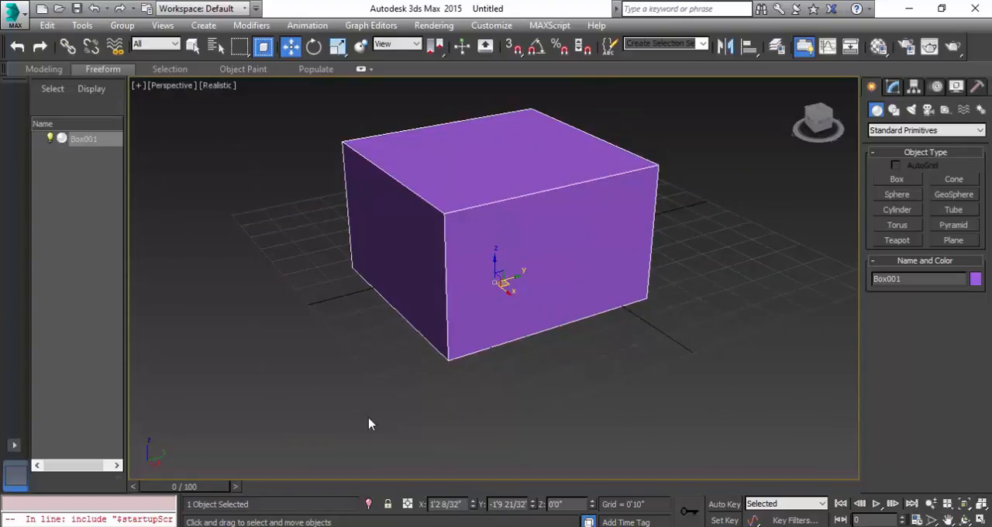
Zoom the Perspective view in and out several times, and frame the selected box so it fills the viewport.
{"action": "scroll", "coordinate": [525, 369], "scroll_direction": "down", "scroll_amount": 2}
{"action": "scroll", "coordinate": [525, 370], "scroll_direction": "up", "scroll_amount": 2}
{"action": "scroll", "coordinate": [525, 370], "scroll_direction": "down", "scroll_amount": 2}
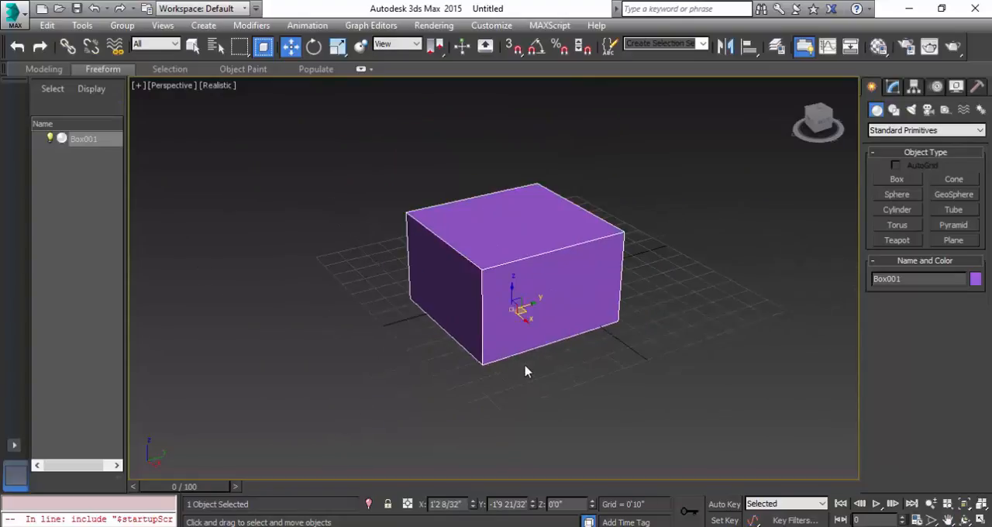
{"action": "scroll", "coordinate": [524, 371], "scroll_direction": "up", "scroll_amount": 1}
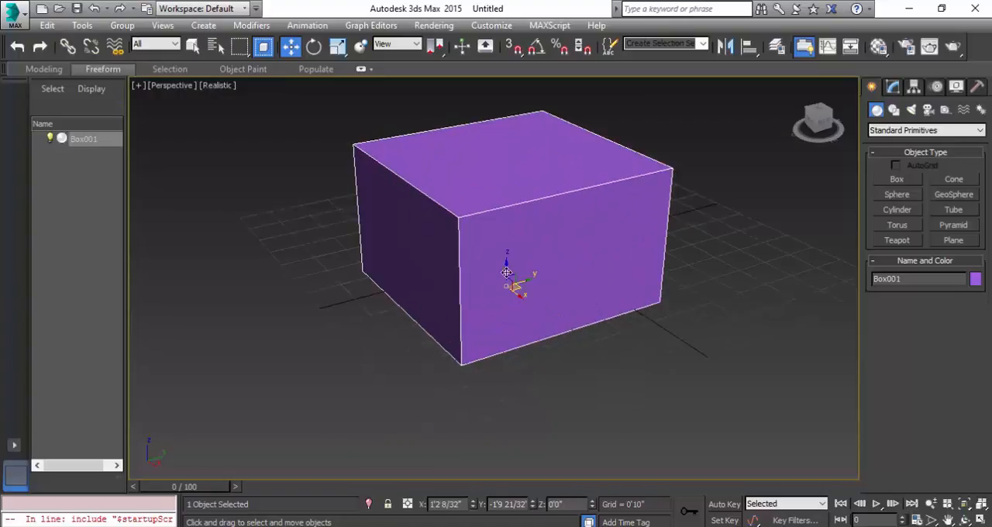
{"action": "scroll", "coordinate": [547, 268], "scroll_direction": "down", "scroll_amount": 3}
{"action": "scroll", "coordinate": [569, 297], "scroll_direction": "up", "scroll_amount": 2}
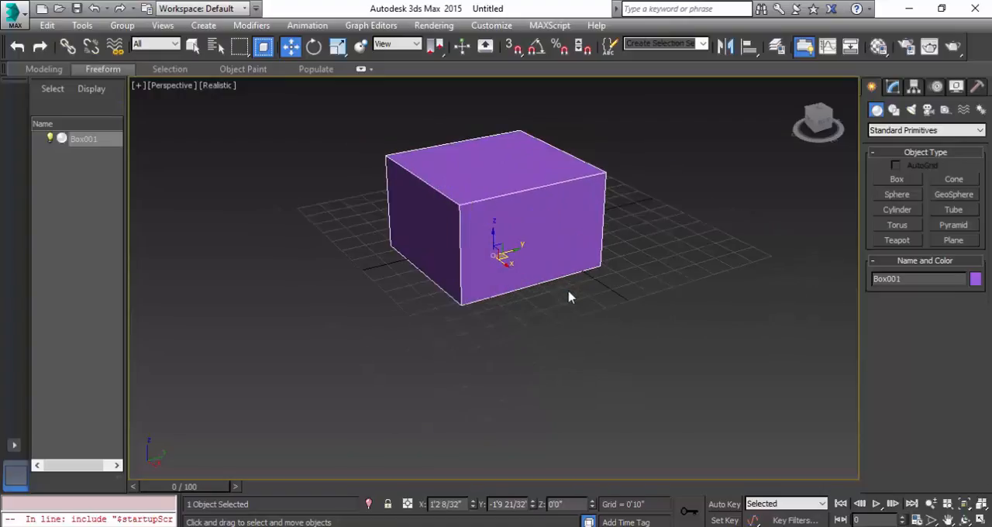
{"action": "scroll", "coordinate": [546, 279], "scroll_direction": "down", "scroll_amount": 5}
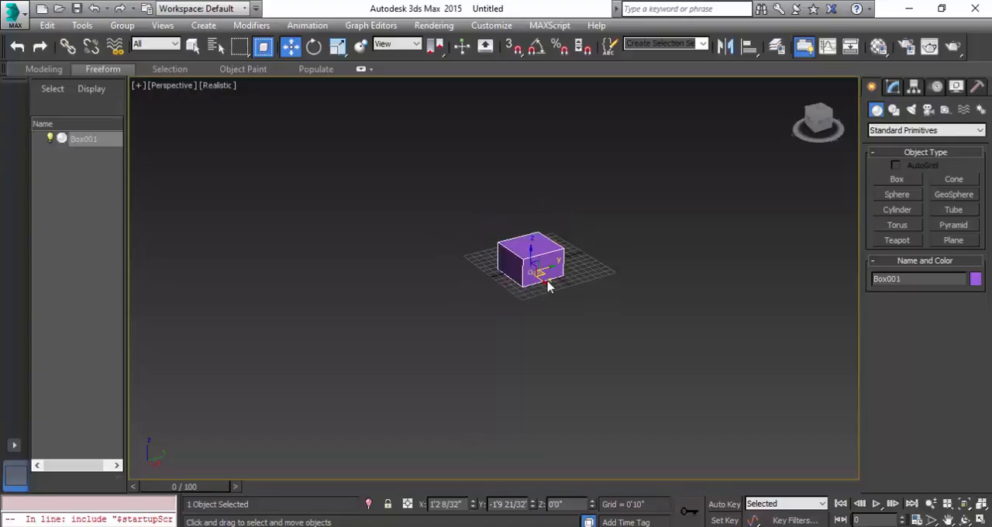
{"action": "scroll", "coordinate": [548, 286], "scroll_direction": "down", "scroll_amount": 2}
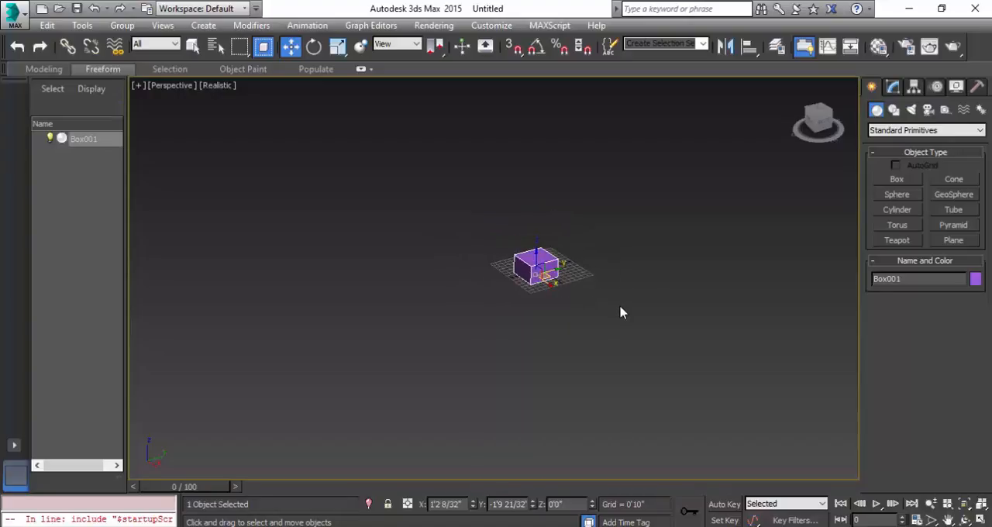
{"action": "key", "text": "z"}
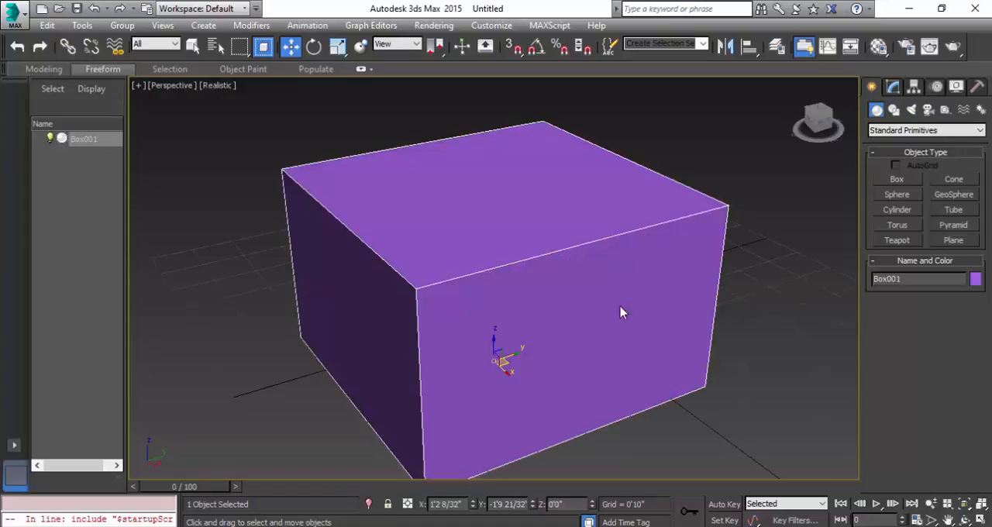
Deselect the box and zoom the Perspective view out from it with the Zoom tool.
{"action": "left_click", "coordinate": [780, 275]}
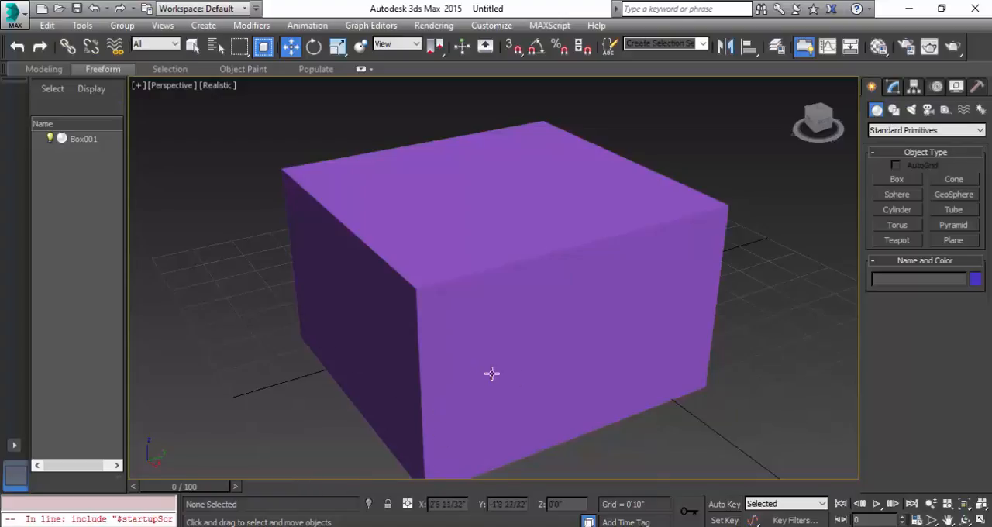
{"action": "left_click", "coordinate": [931, 505]}
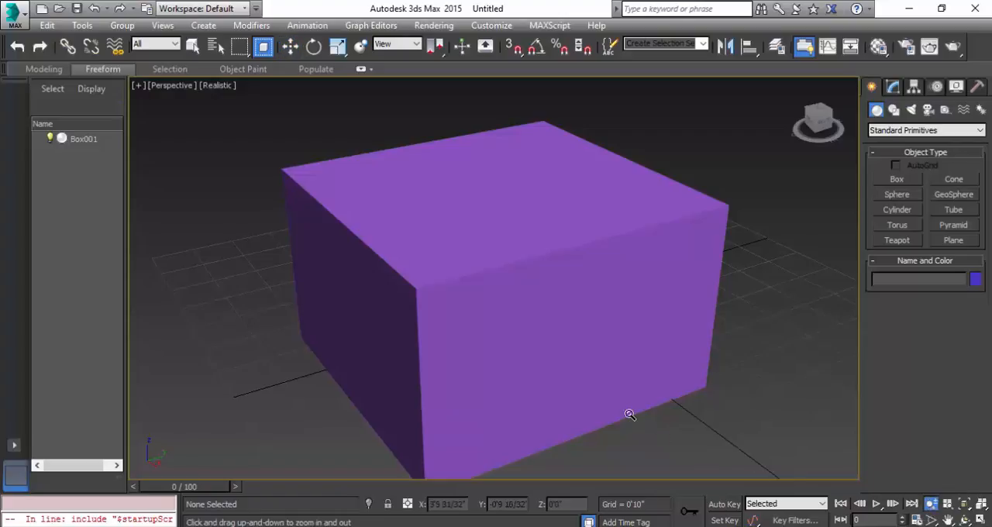
{"action": "left_click_drag", "start_coordinate": [542, 353], "coordinate": [636, 379]}
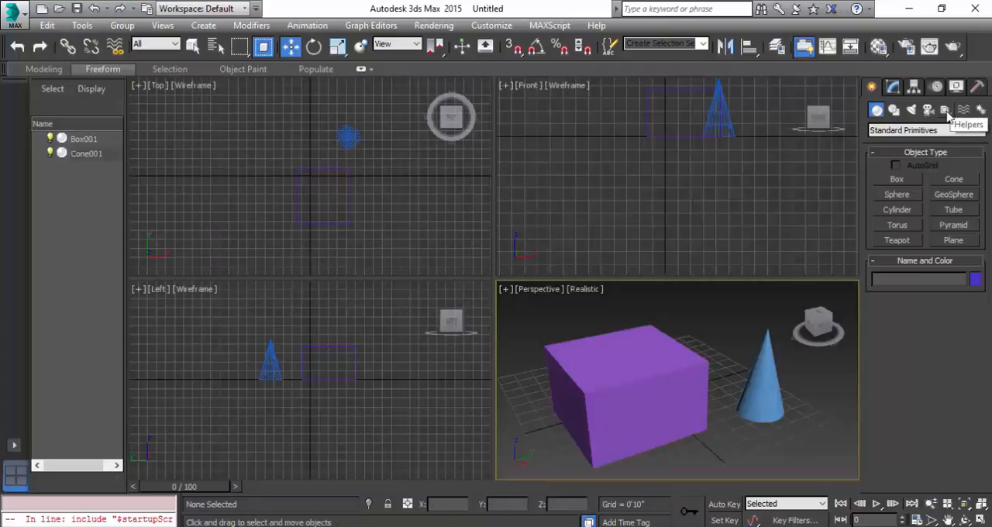
Create a standard Grid helper in the Front view, sized to enclose the box, and return to the Move tool.
{"action": "left_click", "coordinate": [945, 110]}
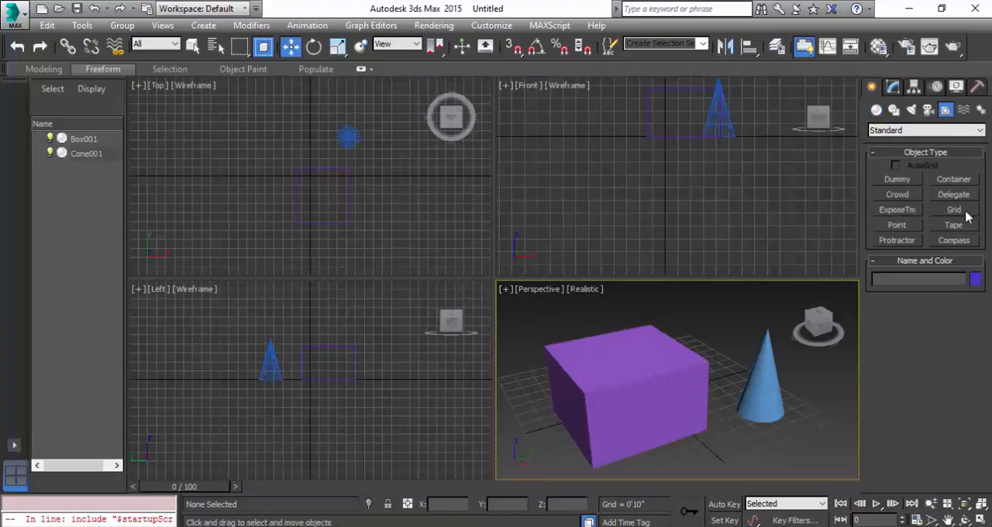
{"action": "left_click", "coordinate": [928, 132]}
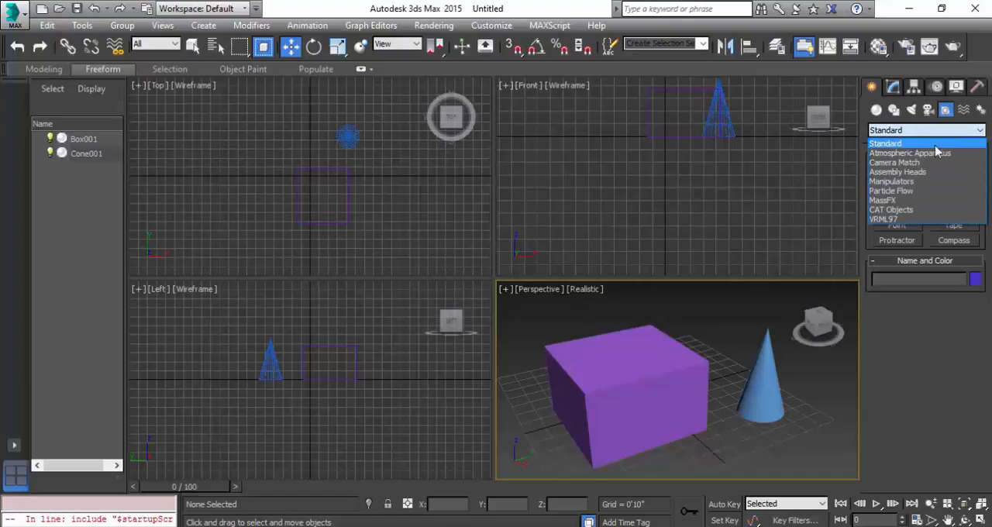
{"action": "left_click", "coordinate": [935, 144]}
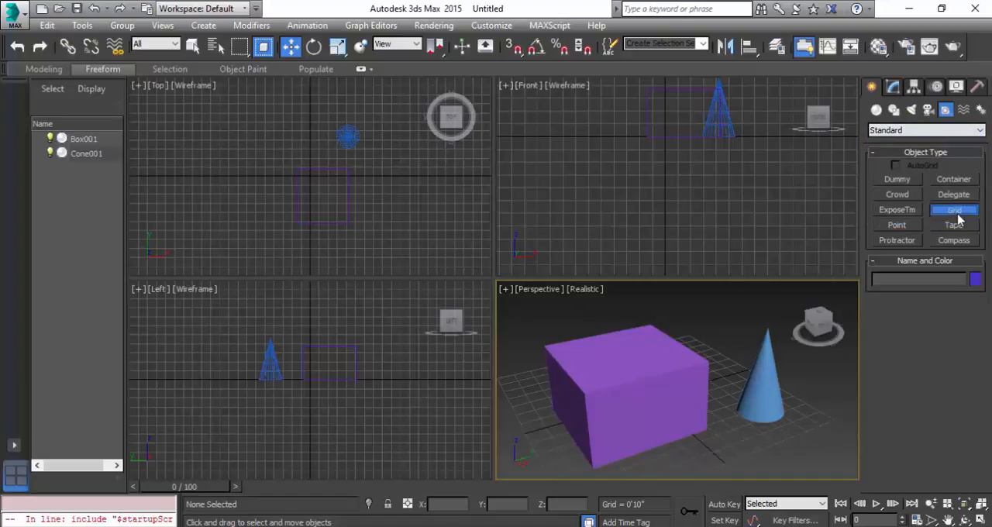
{"action": "left_click", "coordinate": [955, 210]}
{"action": "middle_click_drag", "start_coordinate": [633, 201], "coordinate": [591, 270]}
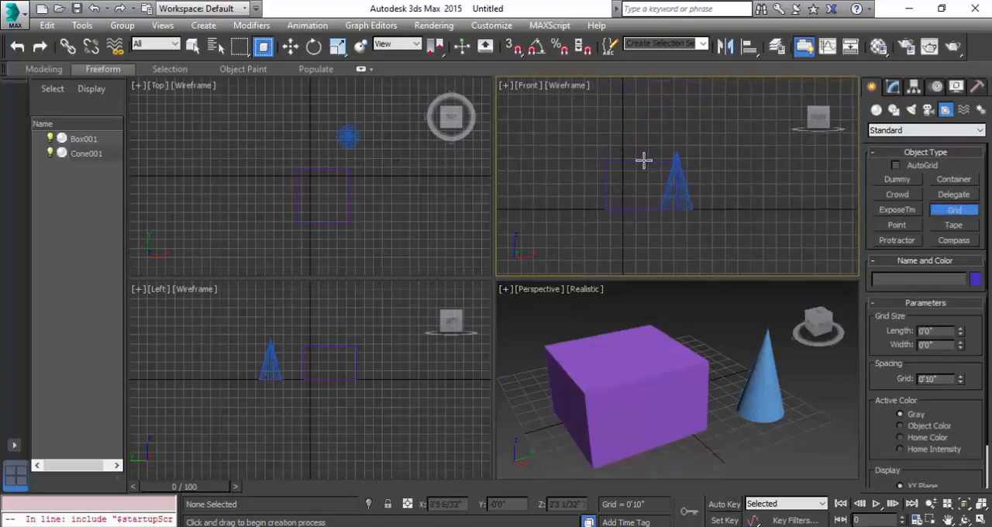
{"action": "left_click_drag", "start_coordinate": [584, 139], "coordinate": [674, 222]}
{"action": "key", "text": "w"}
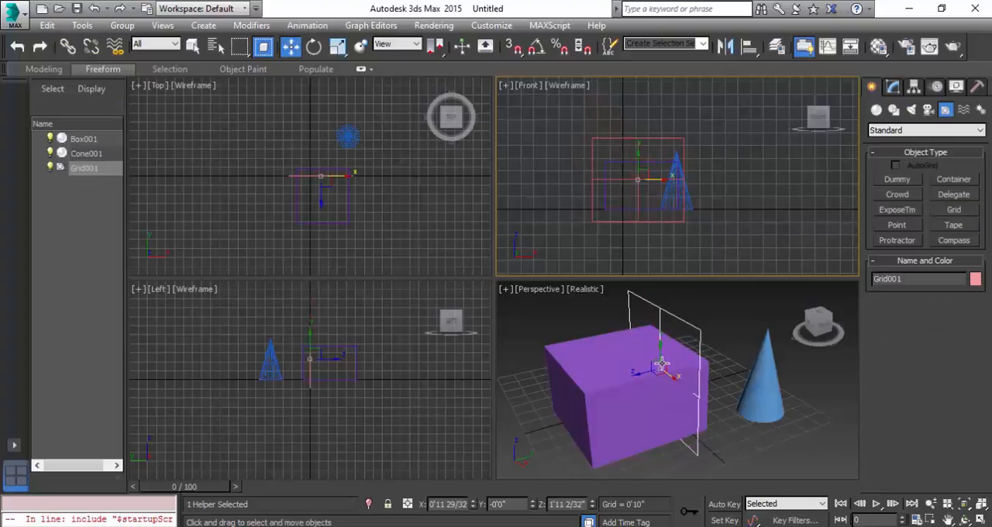
Select the grid helper and move it slightly along the Y axis in the Top view, to about -0'1".
{"action": "left_click", "coordinate": [328, 429]}
{"action": "scroll", "coordinate": [348, 410], "scroll_direction": "up", "scroll_amount": 3}
{"action": "middle_click_drag", "start_coordinate": [315, 364], "coordinate": [304, 416]}
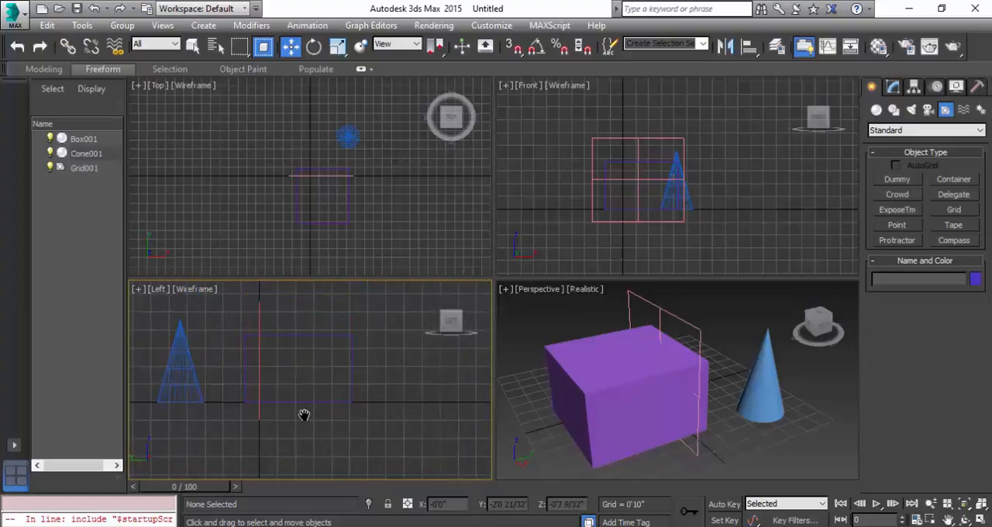
{"action": "left_click", "coordinate": [258, 378]}
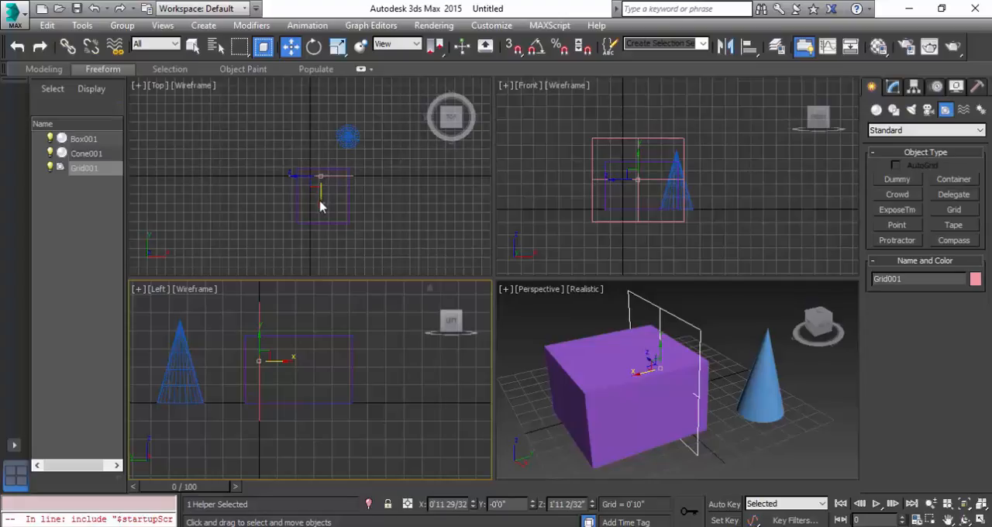
{"action": "left_click", "coordinate": [321, 208]}
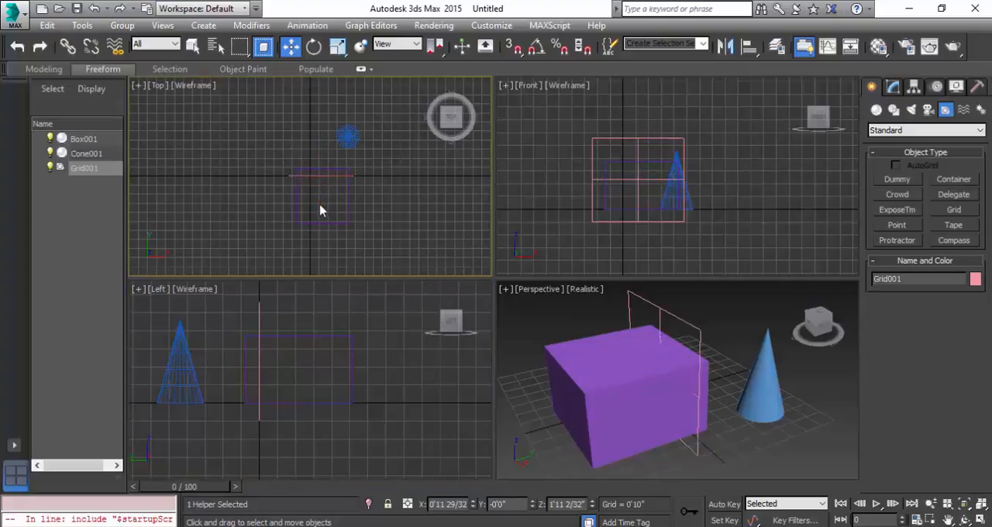
{"action": "left_click", "coordinate": [322, 175]}
{"action": "left_click_drag", "start_coordinate": [320, 148], "coordinate": [320, 149]}
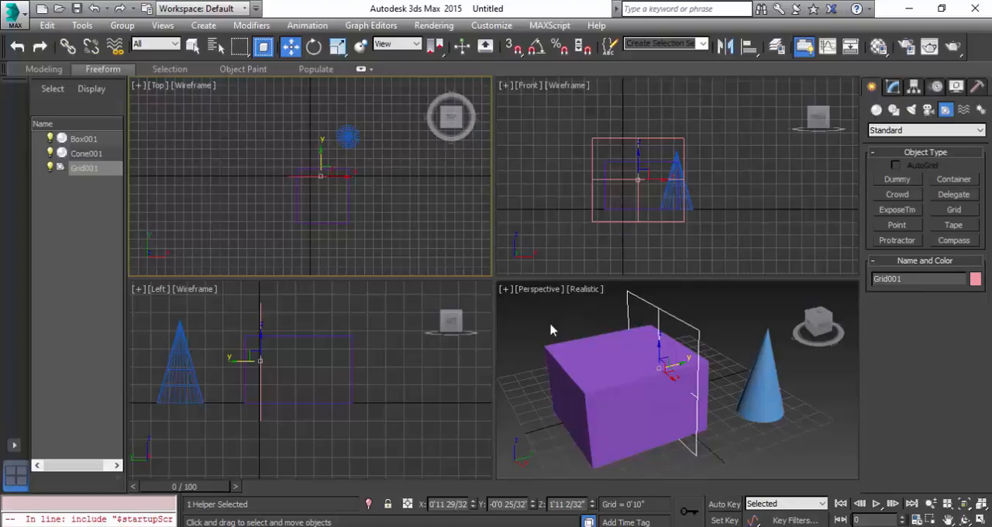
Maximize the Perspective view and create a sphere with a radius of about 0'11" in front of the cone.
{"action": "key", "text": "alt+w"}
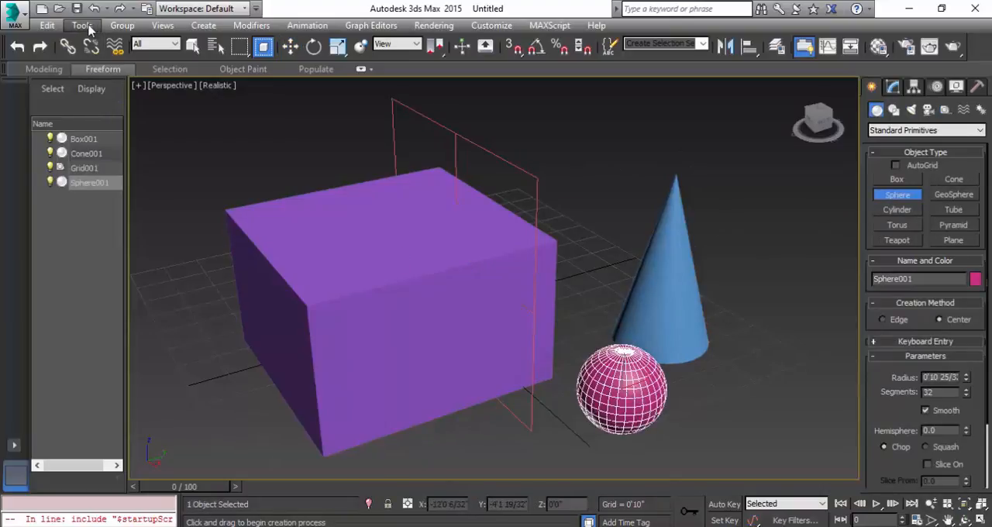
{"action": "key", "text": "w"}
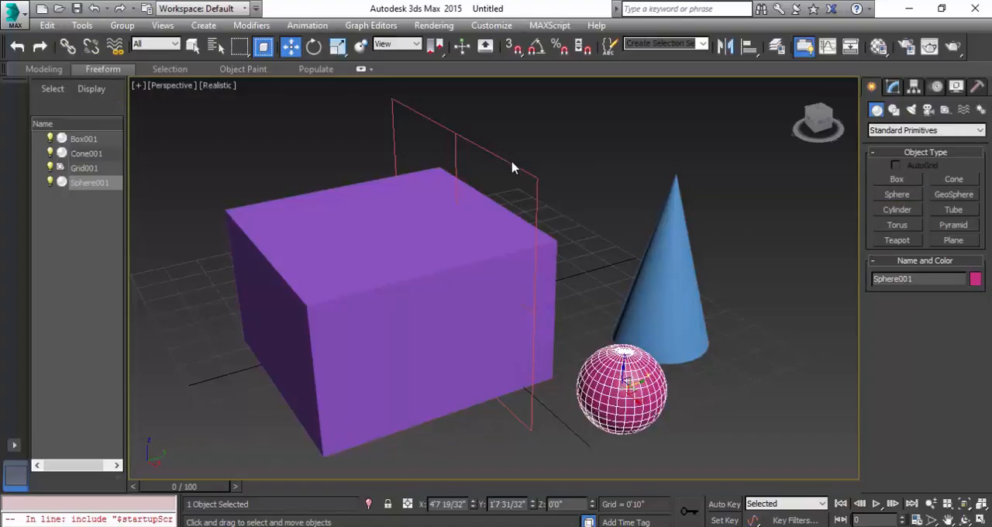
Make the grid helper the active construction grid with Activate Grid Object.
{"action": "left_click", "coordinate": [511, 162]}
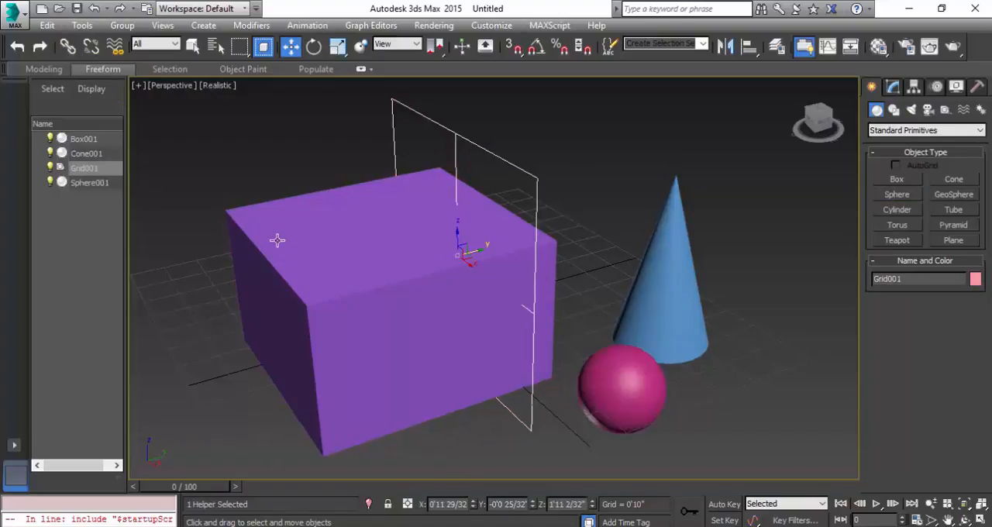
{"action": "left_click", "coordinate": [82, 25]}
{"action": "mouse_move", "coordinate": [179, 436]}
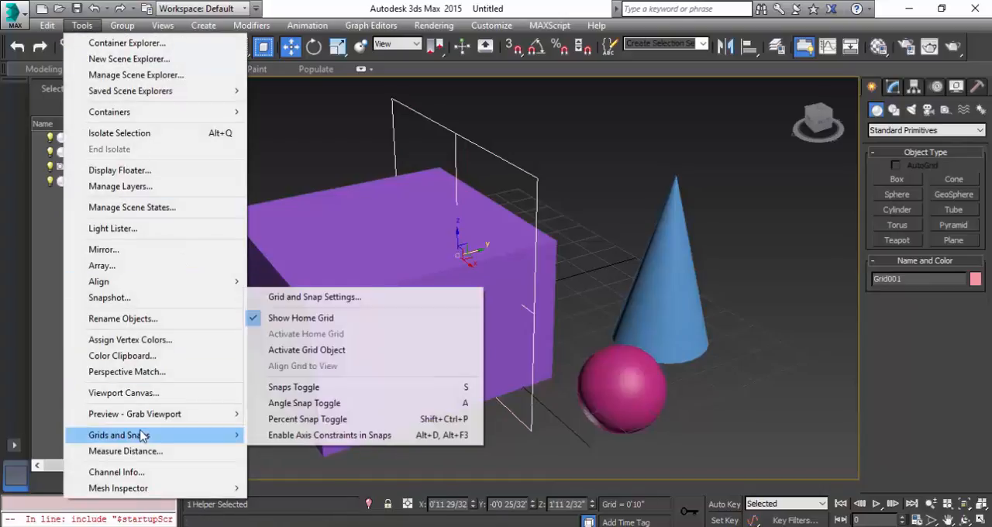
{"action": "left_click", "coordinate": [348, 354]}
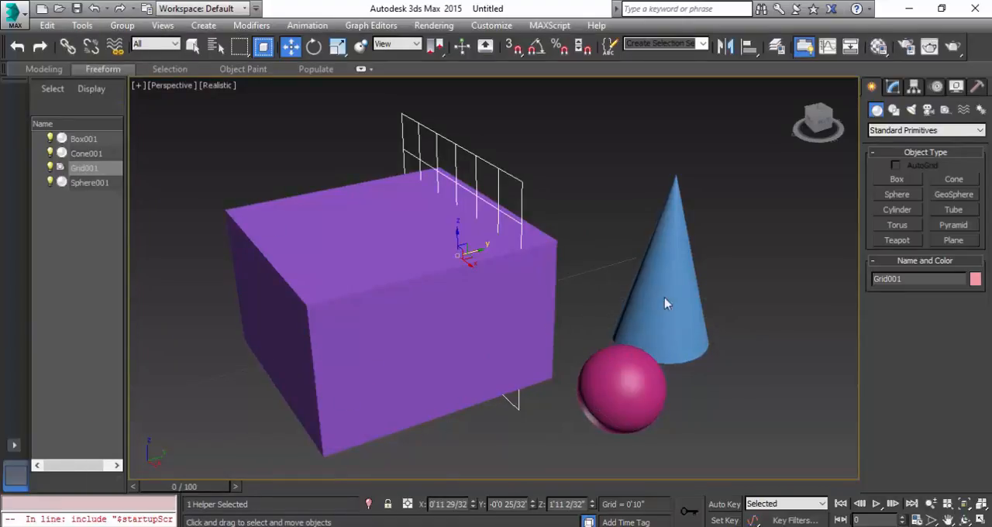
Create a cylinder on the active grid, extending over the box, about 0'4" in radius and 4'11" high.
{"action": "left_click", "coordinate": [899, 210]}
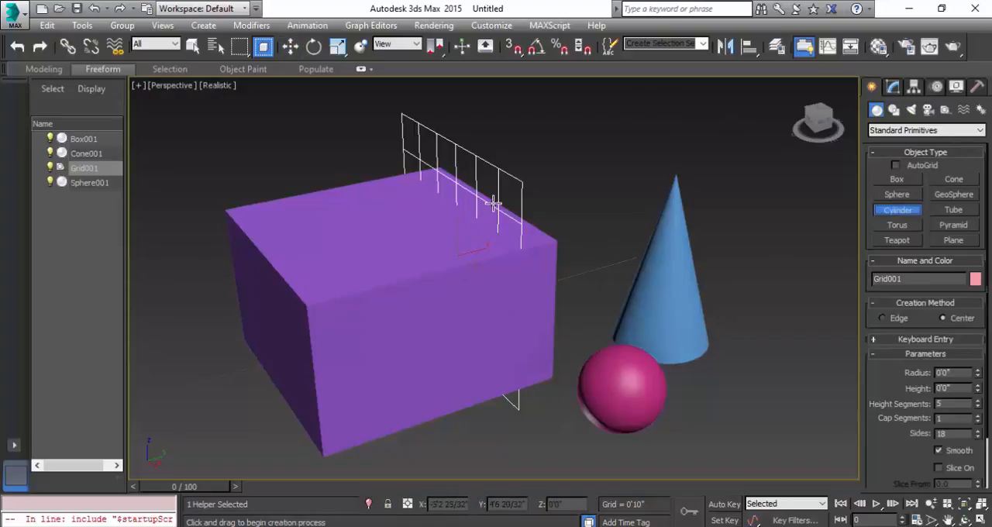
{"action": "left_click_drag", "start_coordinate": [497, 202], "coordinate": [503, 206]}
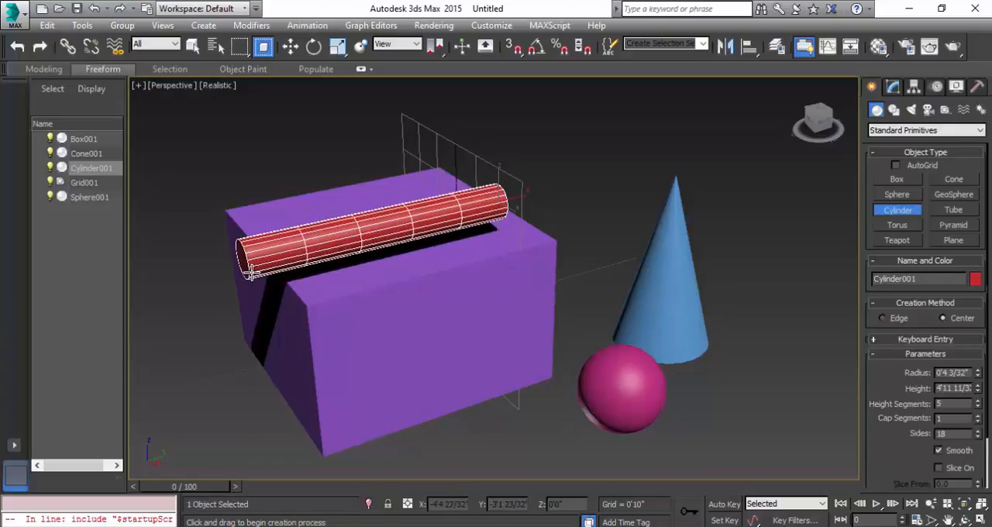
{"action": "left_click", "coordinate": [249, 272]}
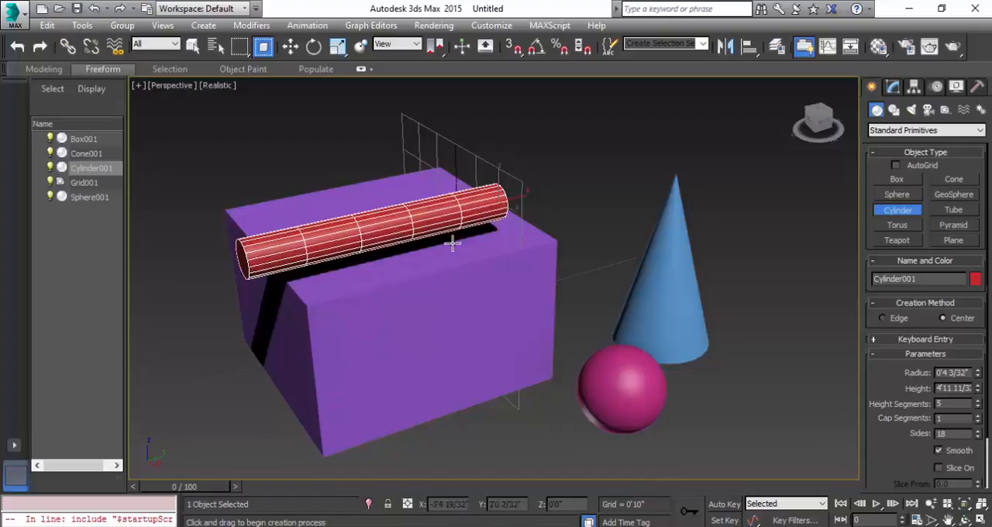
{"action": "key", "text": "w"}
Reactivate the home grid and delete the grid helper.
{"action": "left_click", "coordinate": [82, 25]}
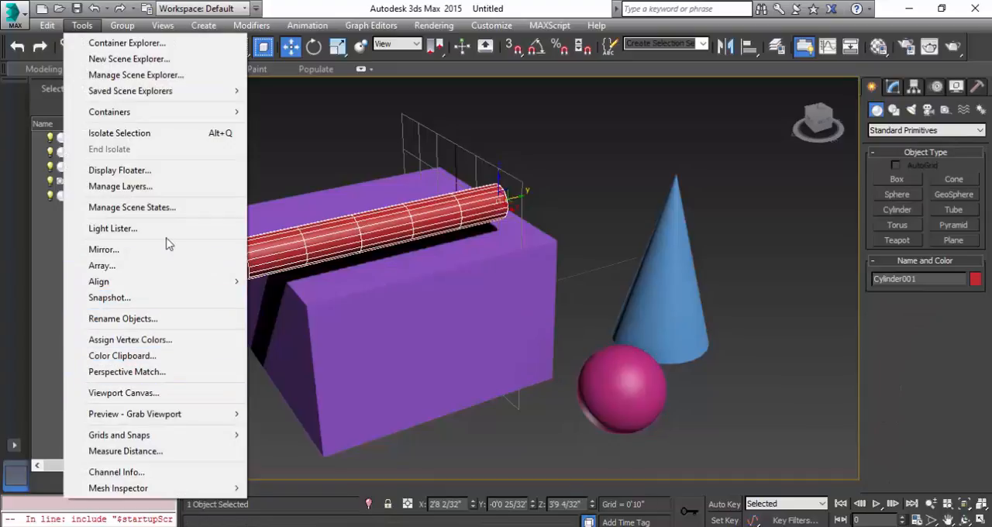
{"action": "mouse_move", "coordinate": [159, 437]}
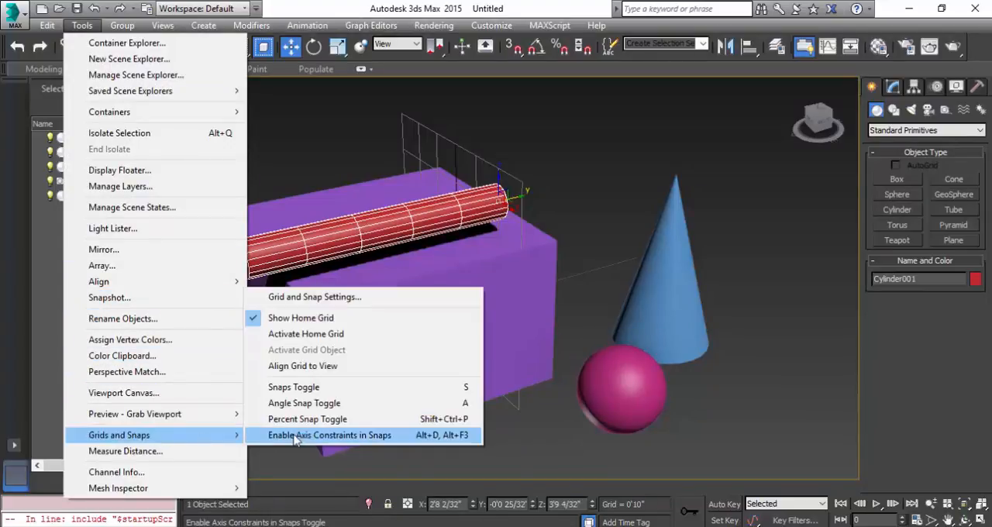
{"action": "left_click", "coordinate": [327, 334]}
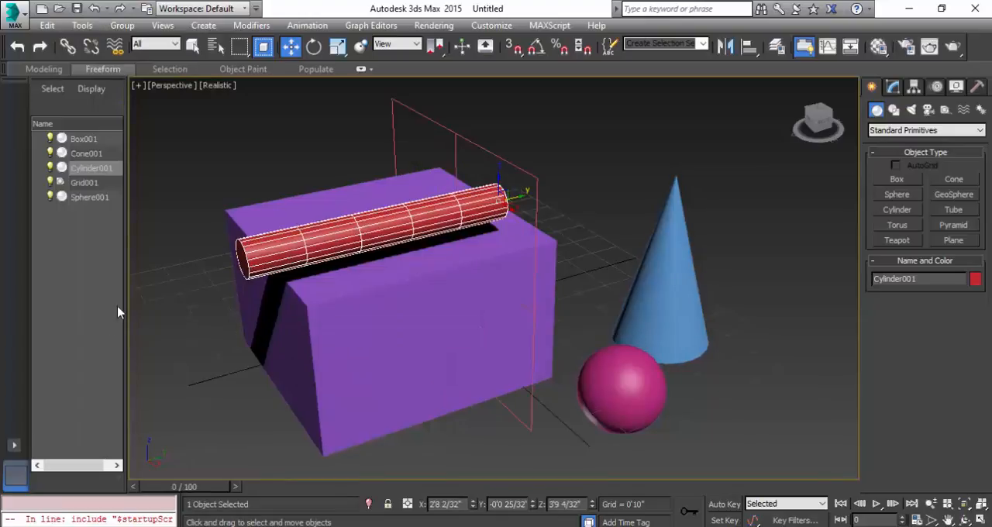
{"action": "left_click", "coordinate": [525, 172]}
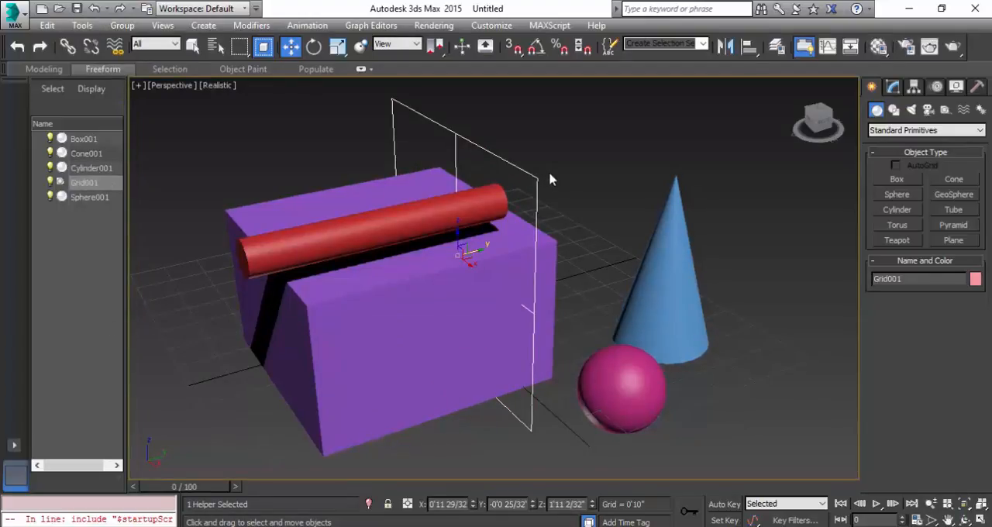
{"action": "key", "text": "Delete"}
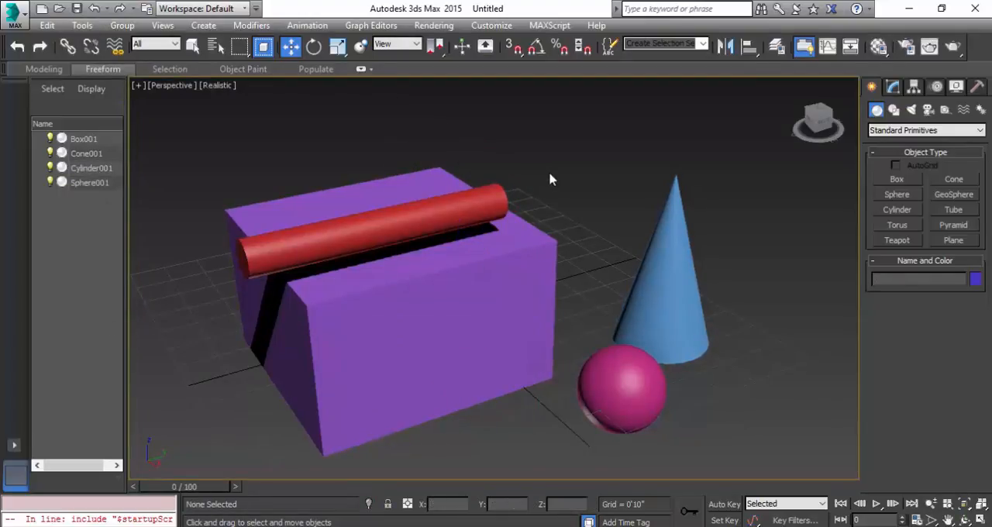
Move only the cylinder's pivot from its base to the opposite end using Affect Pivot Only.
{"action": "left_click", "coordinate": [354, 223]}
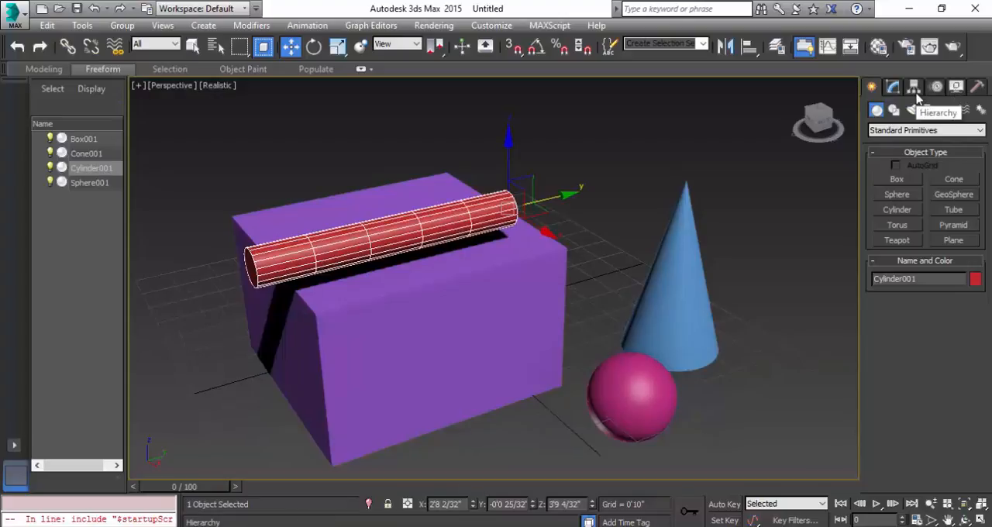
{"action": "left_click", "coordinate": [914, 87]}
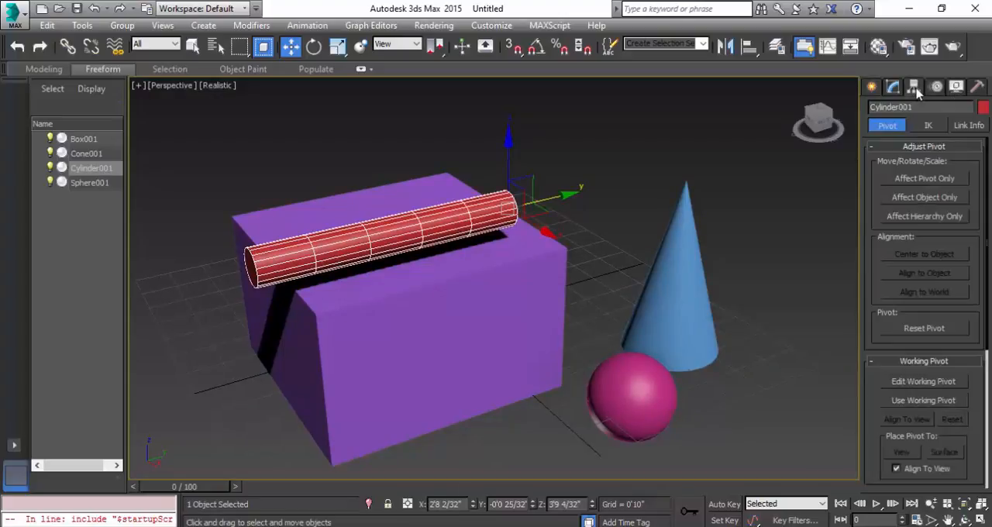
{"action": "left_click", "coordinate": [924, 179]}
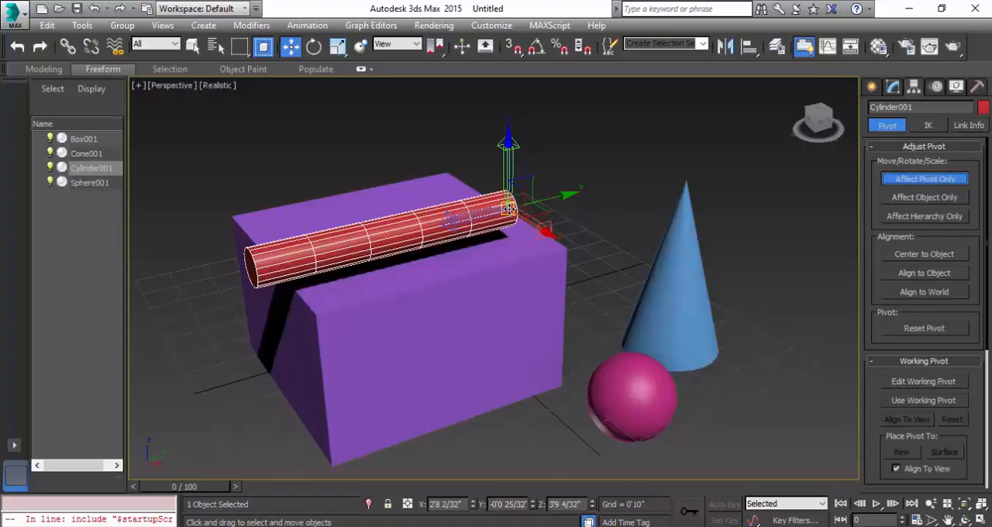
{"action": "left_click_drag", "start_coordinate": [508, 208], "coordinate": [249, 259]}
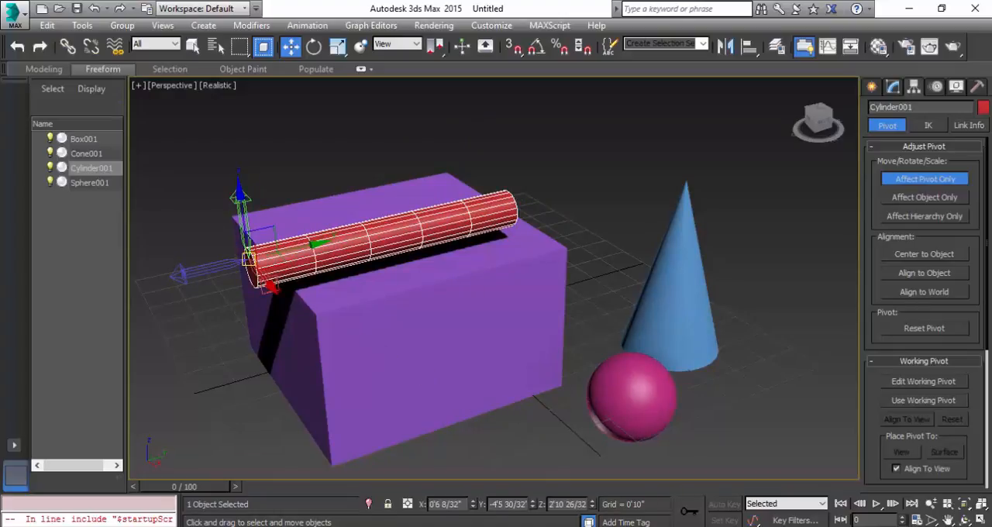
{"action": "left_click", "coordinate": [945, 183]}
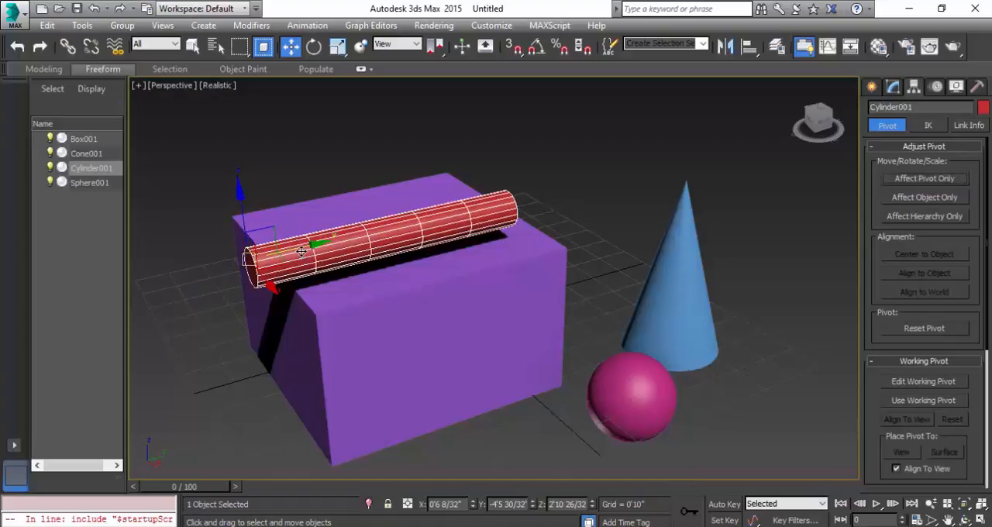
Move the cylinder about 1'4" along Y and slightly up along Z, and rotate it upright around its pivot.
{"action": "left_click_drag", "start_coordinate": [312, 244], "coordinate": [382, 229]}
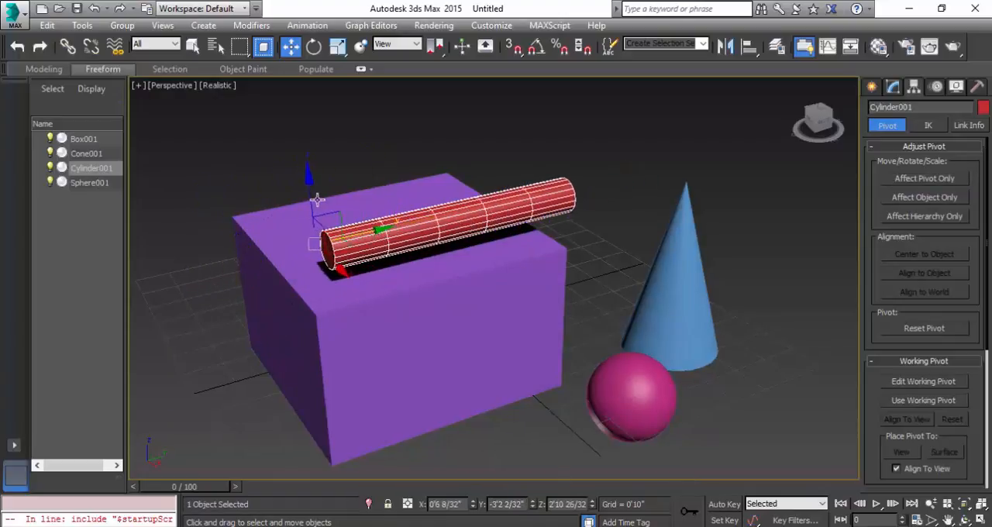
{"action": "left_click_drag", "start_coordinate": [311, 176], "coordinate": [311, 185]}
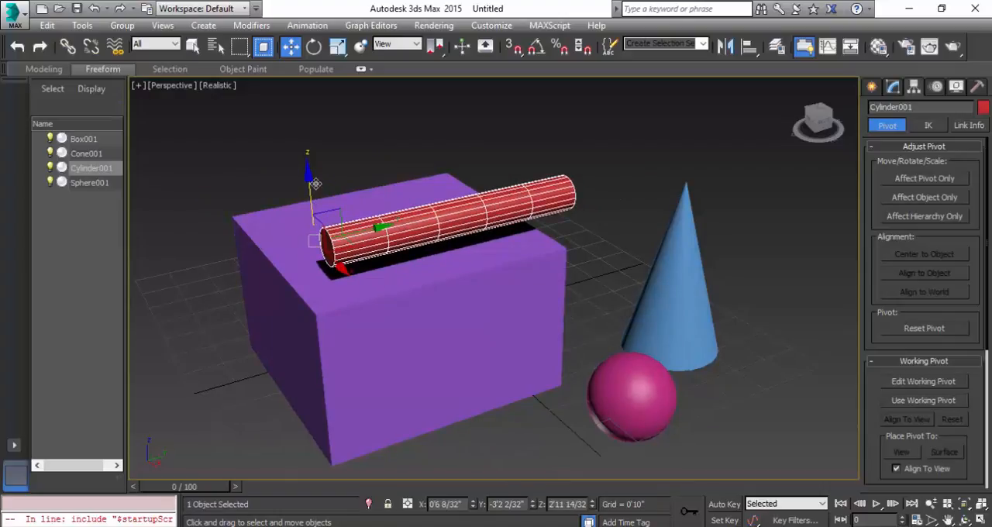
{"action": "key", "text": "e"}
{"action": "left_click_drag", "start_coordinate": [319, 202], "coordinate": [221, 168]}
With AutoGrid enabled, create five pyramids: one on the box's top, two on its front side, one on the sphere and one on the cone.
{"action": "left_click", "coordinate": [872, 86]}
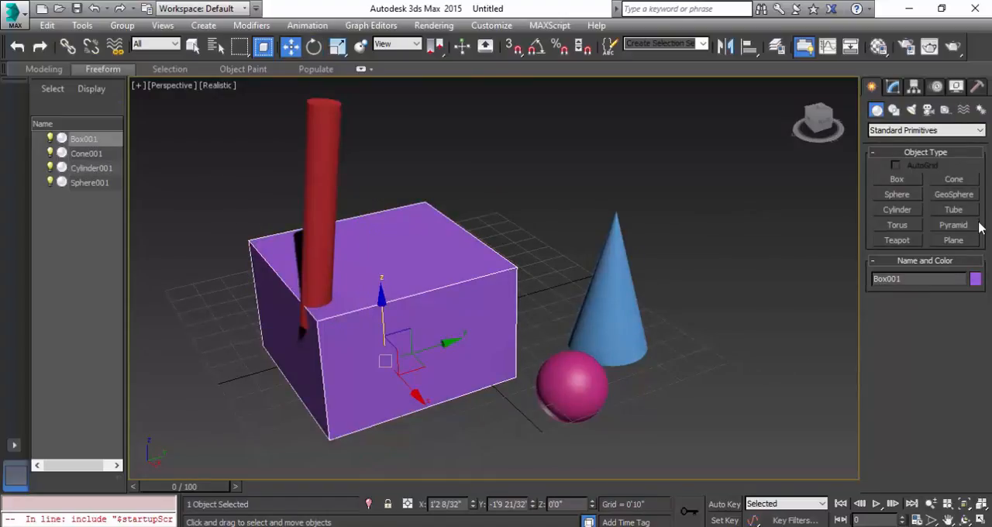
{"action": "left_click", "coordinate": [965, 228]}
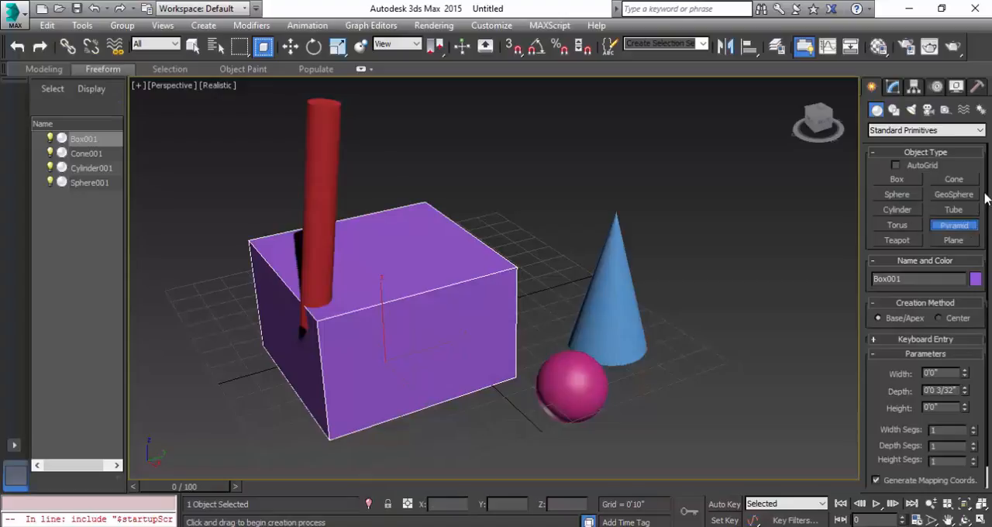
{"action": "left_click", "coordinate": [897, 167]}
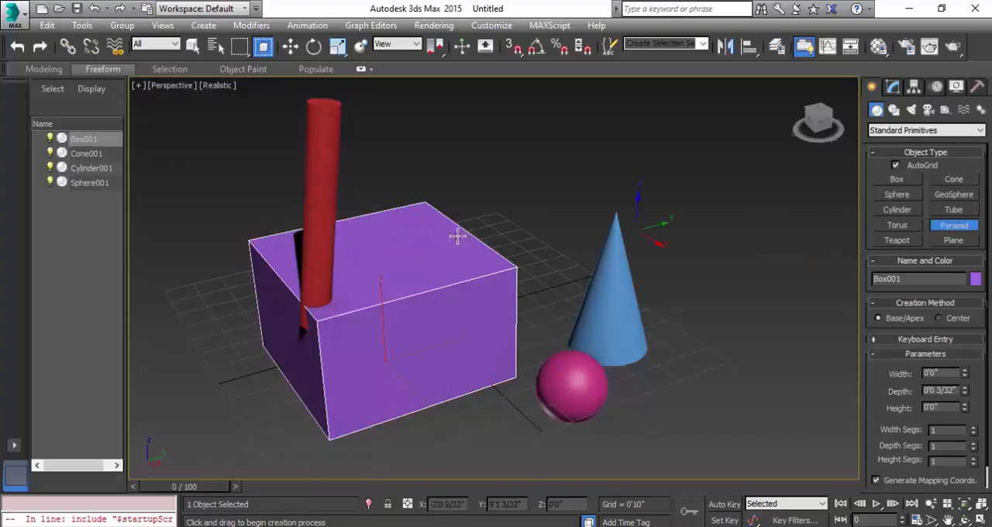
{"action": "scroll", "coordinate": [395, 283], "scroll_direction": "up", "scroll_amount": 2}
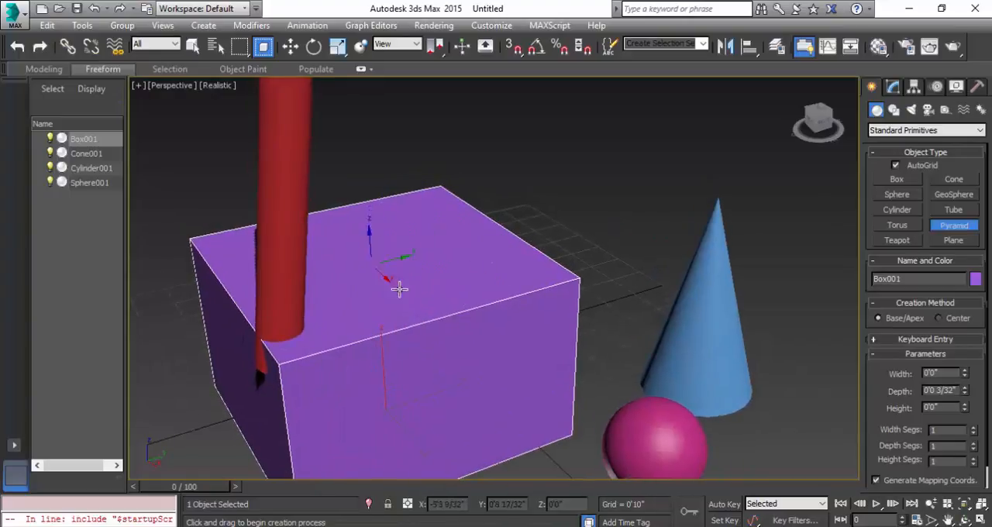
{"action": "left_click_drag", "start_coordinate": [446, 254], "coordinate": [395, 304]}
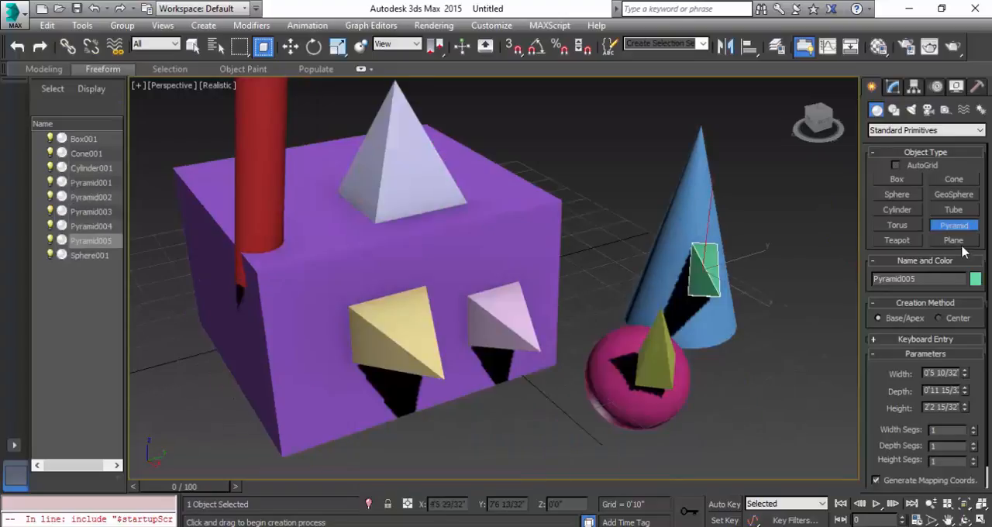
{"action": "scroll", "coordinate": [441, 391], "scroll_direction": "down", "scroll_amount": 5}
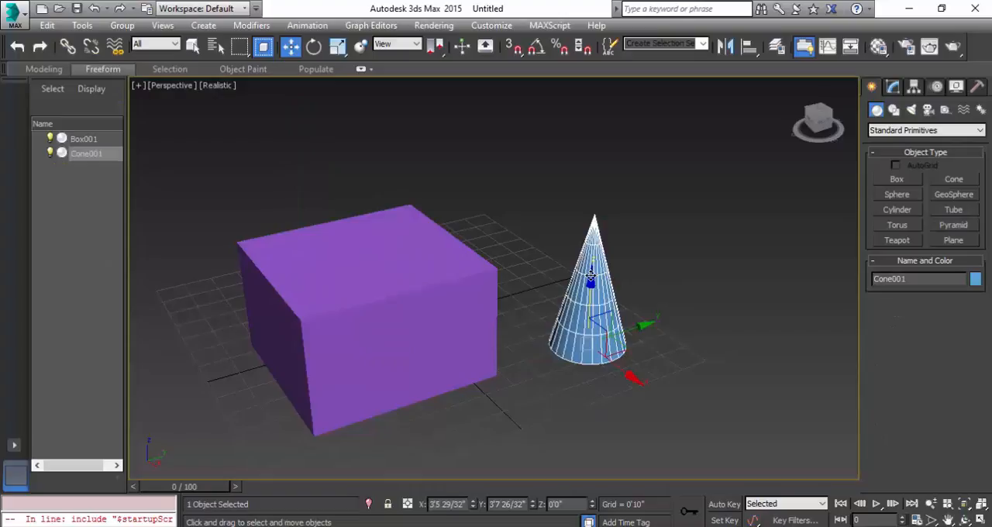
Delete everything except the box, and set its width to about 6'4", height to about 2'9" and length, width and height segments to 3, 2 and 2.
{"action": "key", "text": "Delete"}
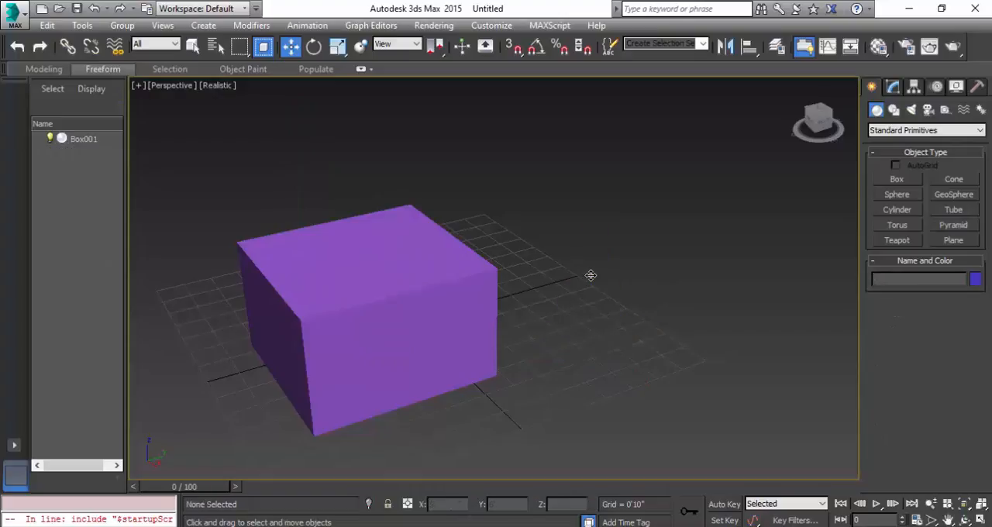
{"action": "left_click", "coordinate": [357, 301]}
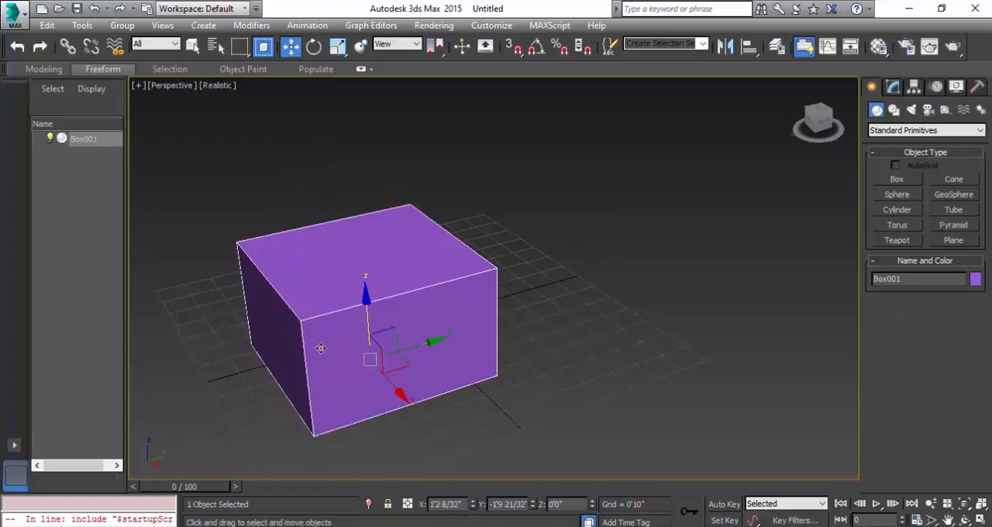
{"action": "left_click", "coordinate": [893, 89]}
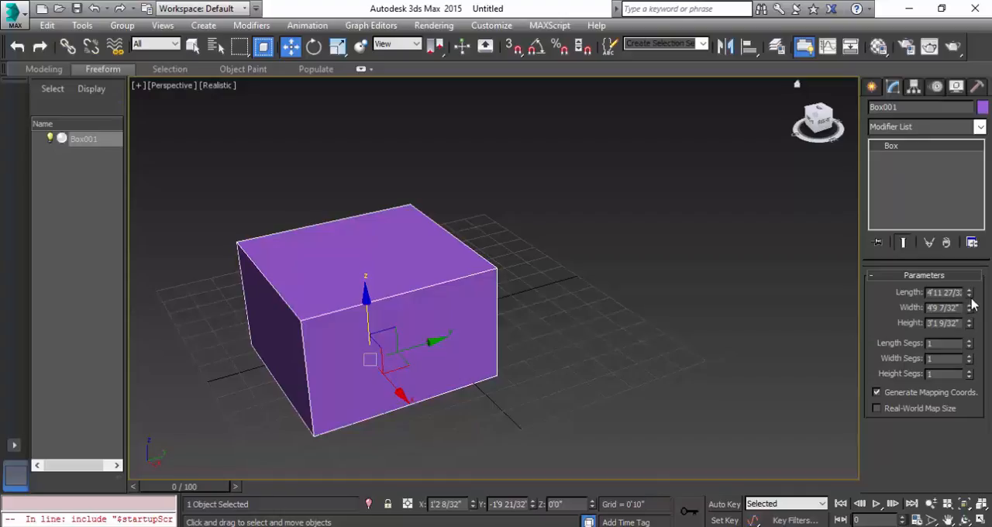
{"action": "mouse_move", "coordinate": [969, 296]}
{"action": "left_mouse_down"}
{"action": "mouse_move", "coordinate": [969, 318]}
{"action": "mouse_move", "coordinate": [973, 286]}
{"action": "mouse_move", "coordinate": [977, 349]}
{"action": "mouse_move", "coordinate": [980, 285]}
{"action": "left_mouse_up"}
{"action": "mouse_move", "coordinate": [969, 329]}
{"action": "left_mouse_down"}
{"action": "mouse_move", "coordinate": [971, 317]}
{"action": "mouse_move", "coordinate": [972, 341]}
{"action": "mouse_move", "coordinate": [980, 326]}
{"action": "left_mouse_up"}
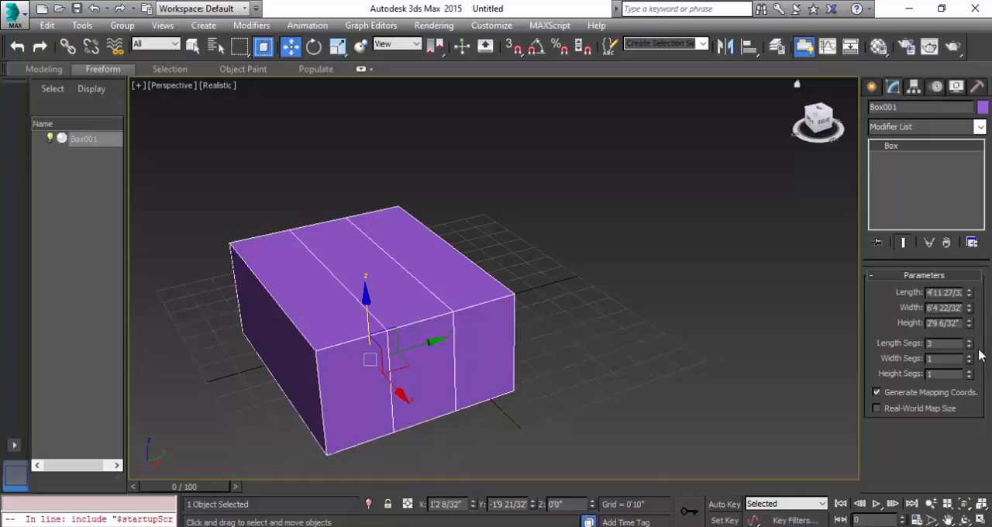
{"action": "mouse_move", "coordinate": [971, 359]}
{"action": "left_mouse_down"}
{"action": "mouse_move", "coordinate": [969, 350]}
{"action": "mouse_move", "coordinate": [970, 366]}
{"action": "left_mouse_up"}
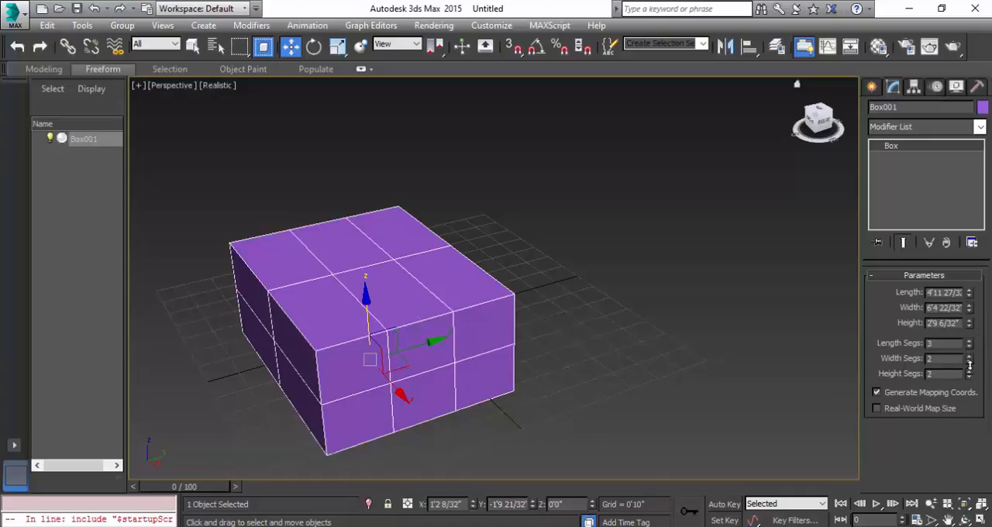
Create a pointed cone beside the box with a base radius of about 1'8", a top radius of 0 and a height of about 4'2".
{"action": "left_click", "coordinate": [871, 87]}
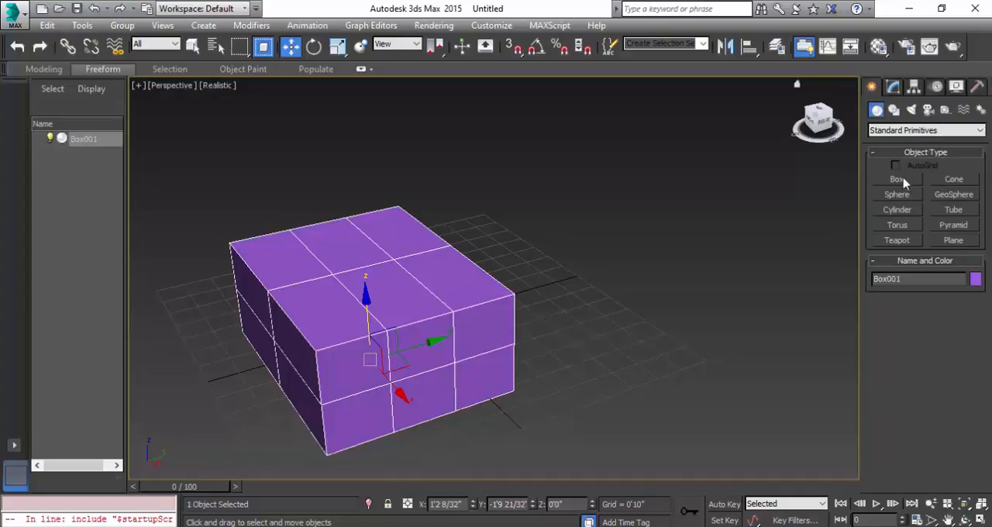
{"action": "left_click", "coordinate": [956, 180]}
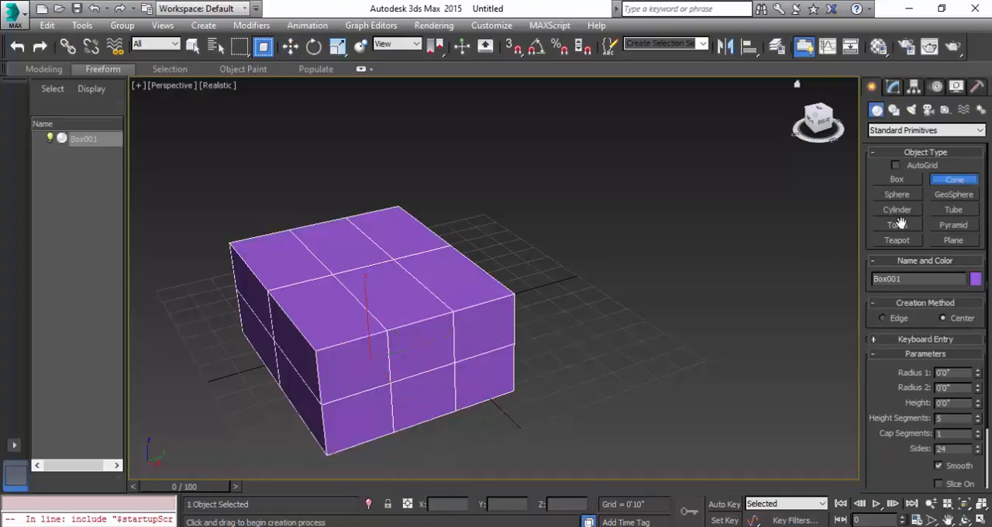
{"action": "left_click_drag", "start_coordinate": [594, 317], "coordinate": [633, 339]}
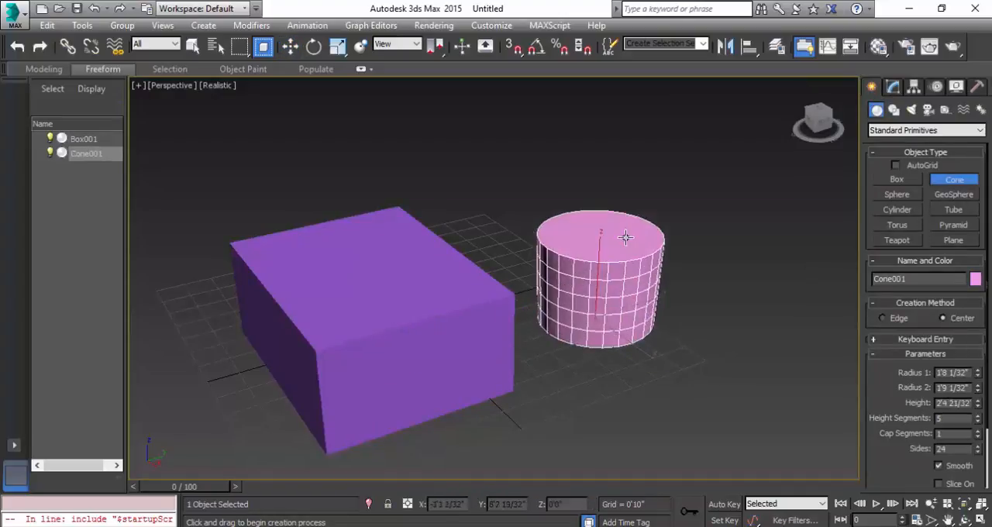
{"action": "left_click", "coordinate": [624, 215]}
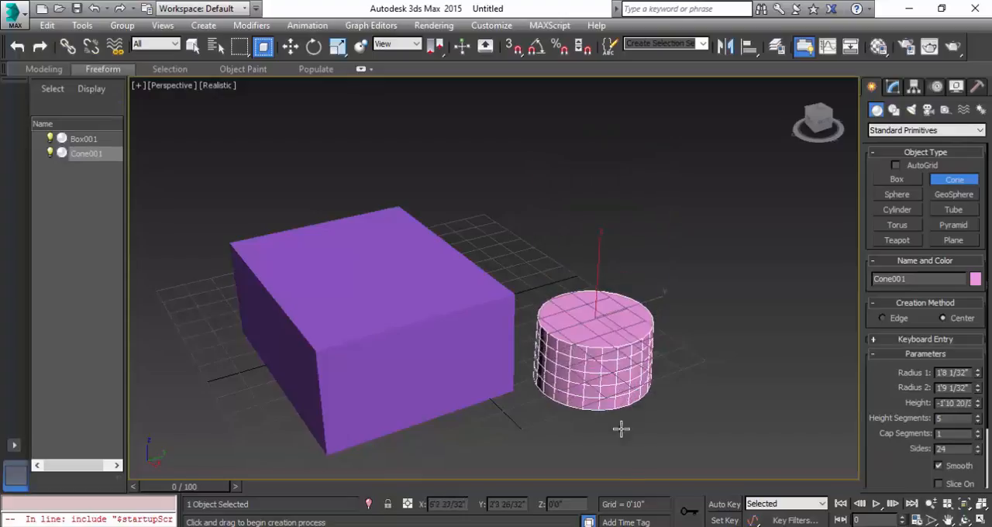
{"action": "left_click", "coordinate": [623, 190]}
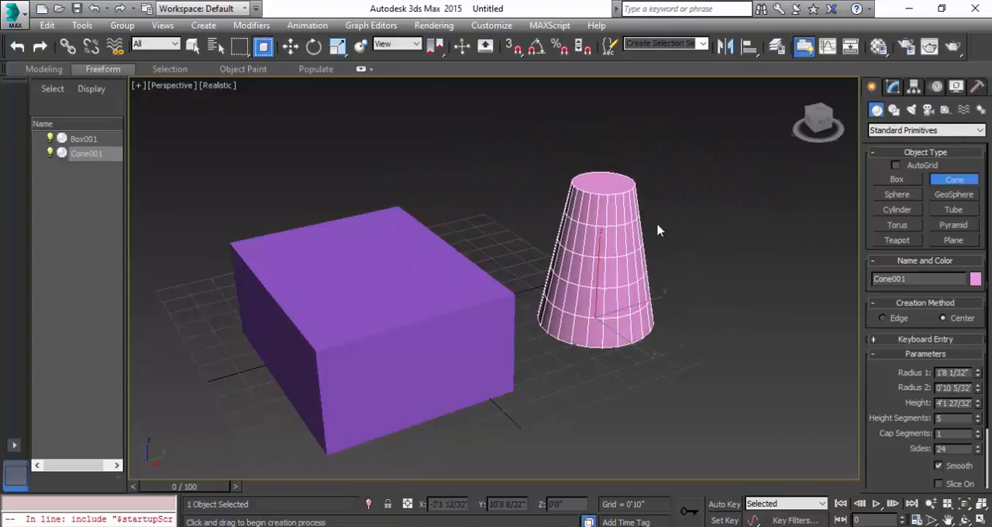
{"action": "left_click", "coordinate": [715, 256]}
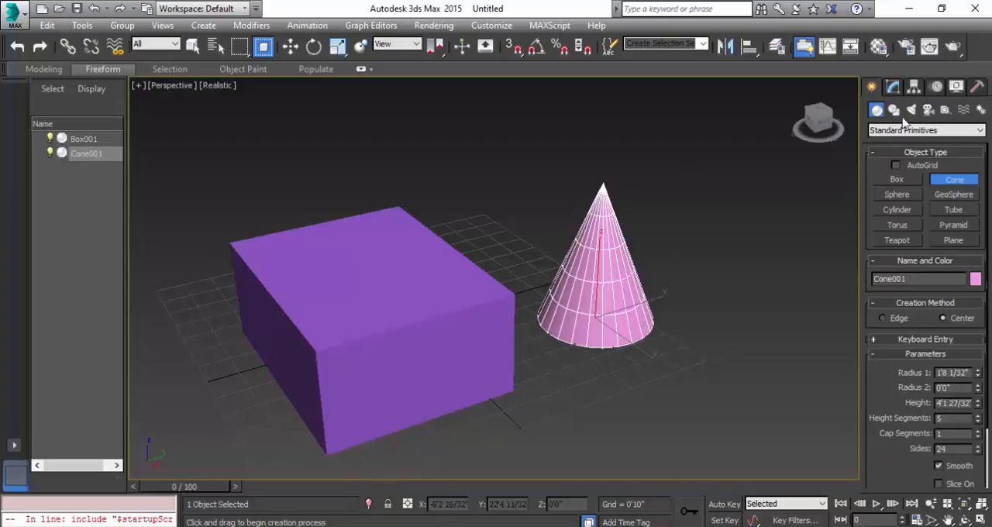
Set the cone's radii to about 11" and 1", height to about 4'3", height segments to 3 and sides to 41, with slicing from 359.
{"action": "left_click", "coordinate": [893, 88]}
{"action": "left_click_drag", "start_coordinate": [979, 301], "coordinate": [978, 325]}
{"action": "left_click", "coordinate": [976, 343]}
{"action": "left_click", "coordinate": [976, 343]}
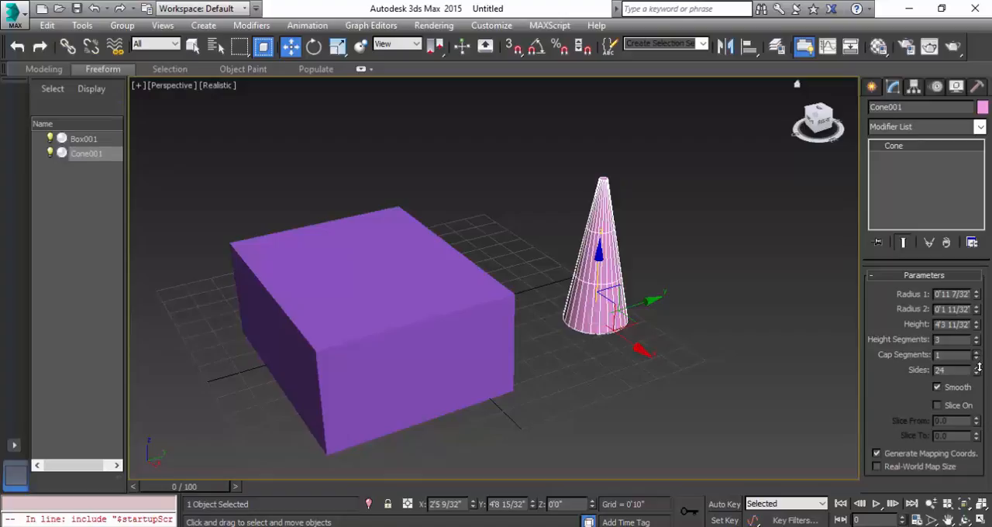
{"action": "left_click_drag", "start_coordinate": [978, 374], "coordinate": [985, 353]}
{"action": "left_click", "coordinate": [938, 405]}
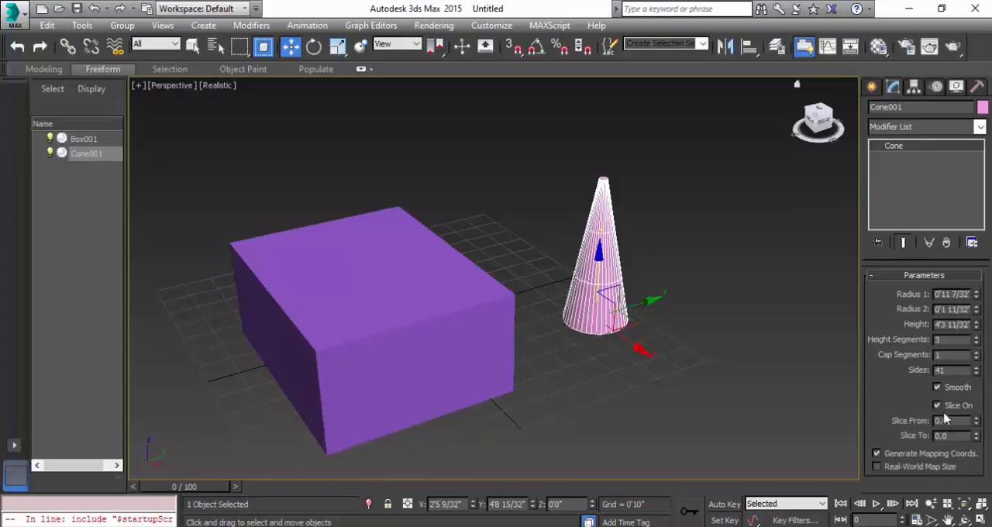
{"action": "left_click_drag", "start_coordinate": [978, 424], "coordinate": [562, 442]}
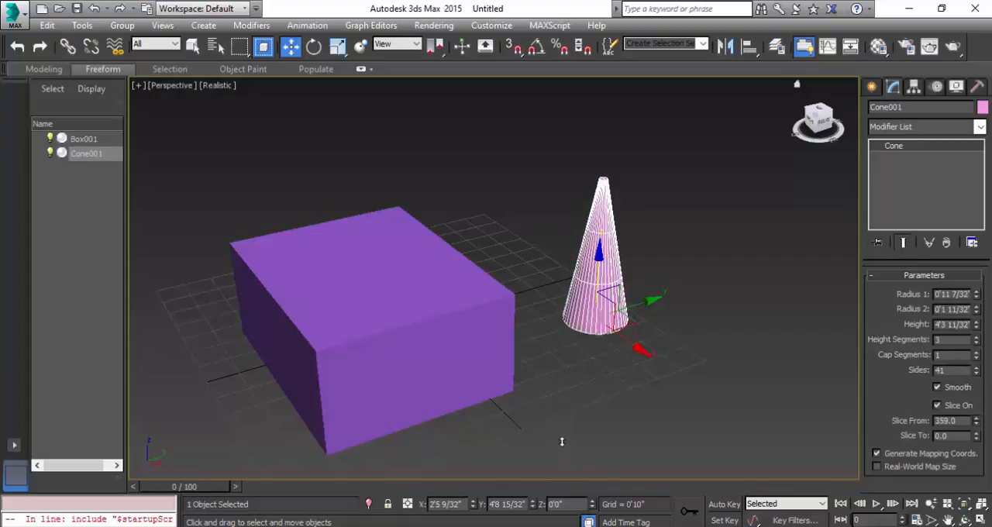
Create a sphere of about 1'10" radius in front of the cone and a geosphere of about 1'9" radius behind the box.
{"action": "left_click", "coordinate": [640, 349]}
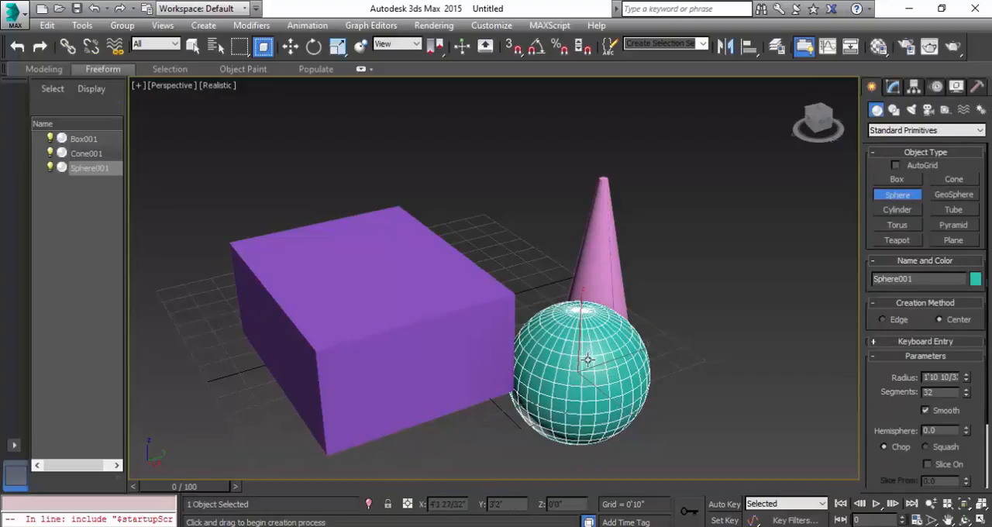
{"action": "left_click", "coordinate": [955, 197]}
{"action": "left_click_drag", "start_coordinate": [513, 256], "coordinate": [546, 274]}
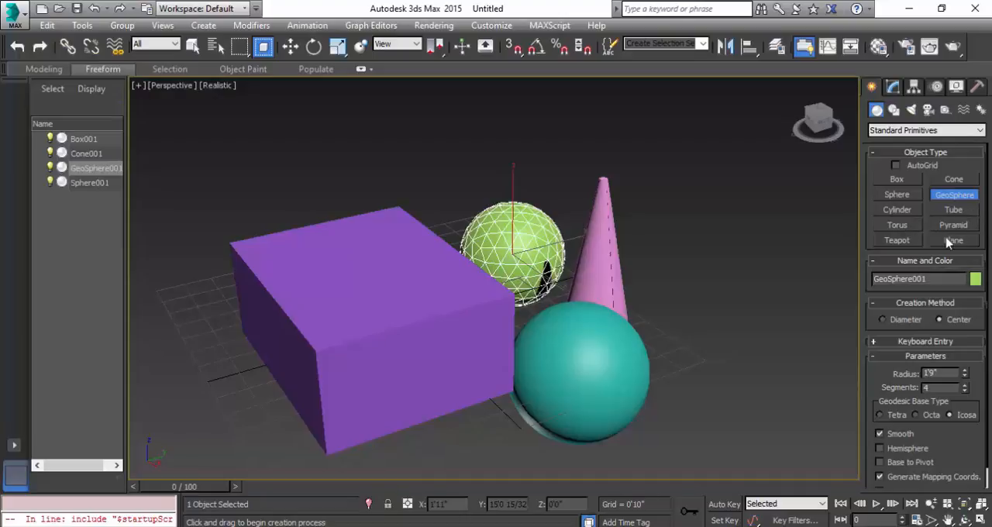
Create a teapot beside the cone and set its radius to about 1'5".
{"action": "left_click", "coordinate": [897, 240]}
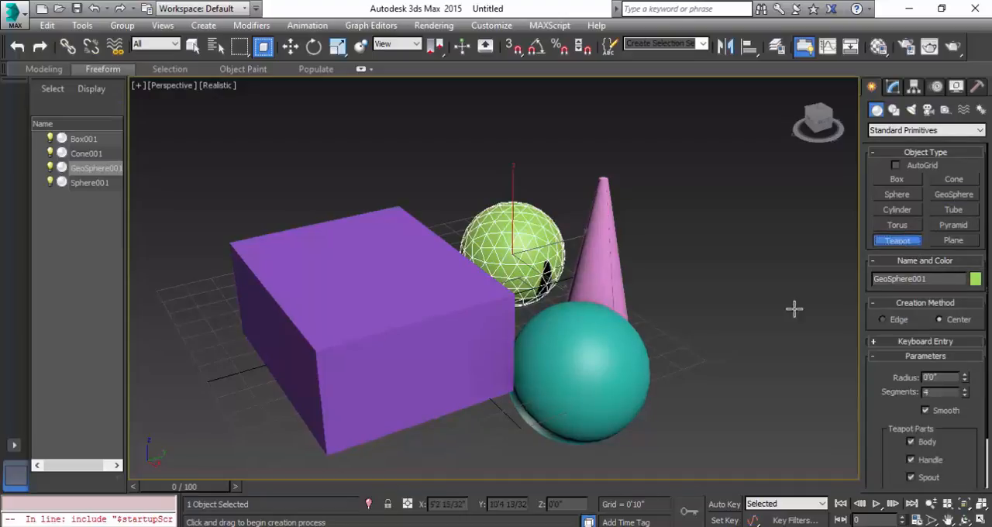
{"action": "left_click_drag", "start_coordinate": [684, 341], "coordinate": [707, 361]}
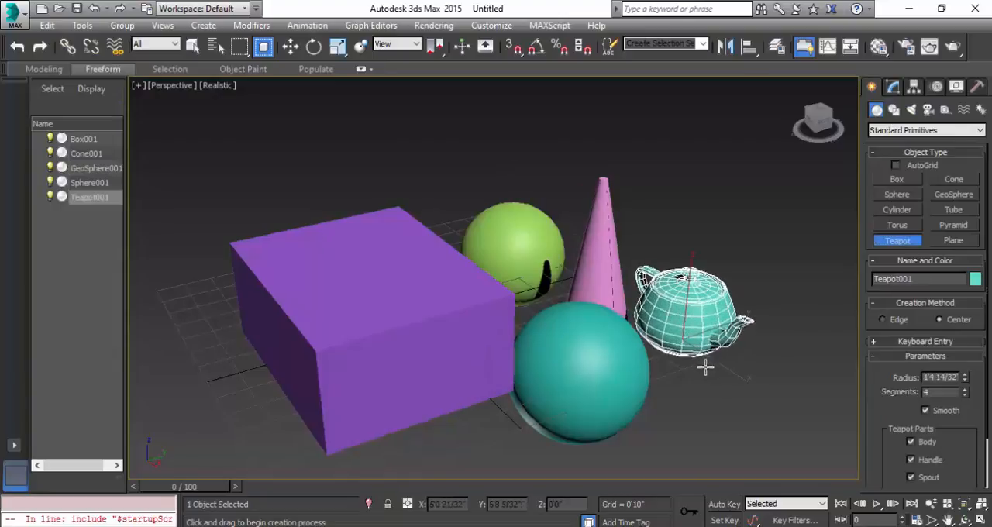
{"action": "left_click", "coordinate": [894, 87]}
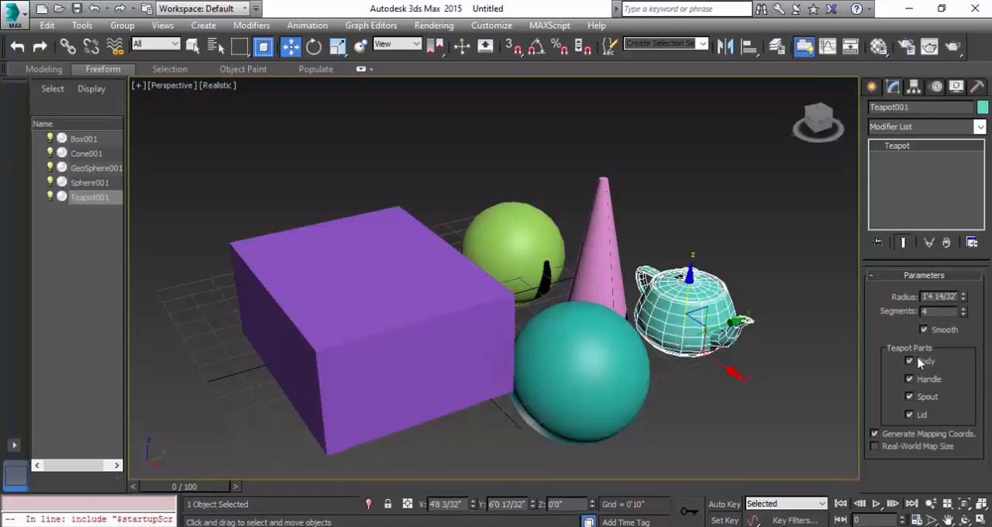
{"action": "mouse_move", "coordinate": [963, 302]}
{"action": "left_mouse_down"}
{"action": "mouse_move", "coordinate": [965, 293]}
{"action": "mouse_move", "coordinate": [965, 363]}
{"action": "mouse_move", "coordinate": [965, 293]}
{"action": "mouse_move", "coordinate": [967, 325]}
{"action": "mouse_move", "coordinate": [967, 311]}
{"action": "left_mouse_up"}
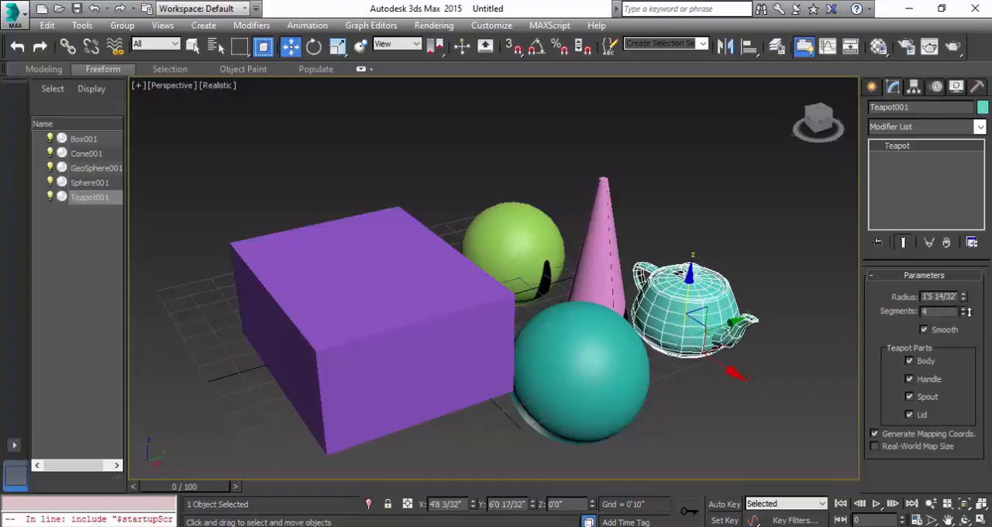
Switch the teapot's body, handle, spout and lid parts off and back on.
{"action": "left_click", "coordinate": [910, 362]}
{"action": "left_click", "coordinate": [910, 362]}
{"action": "left_click", "coordinate": [910, 379]}
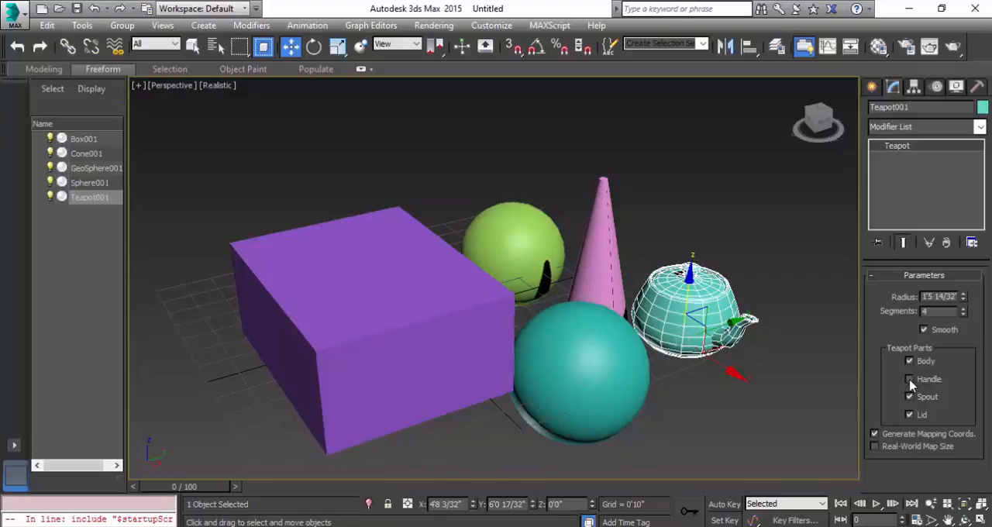
{"action": "left_click", "coordinate": [910, 380]}
{"action": "left_click", "coordinate": [911, 397]}
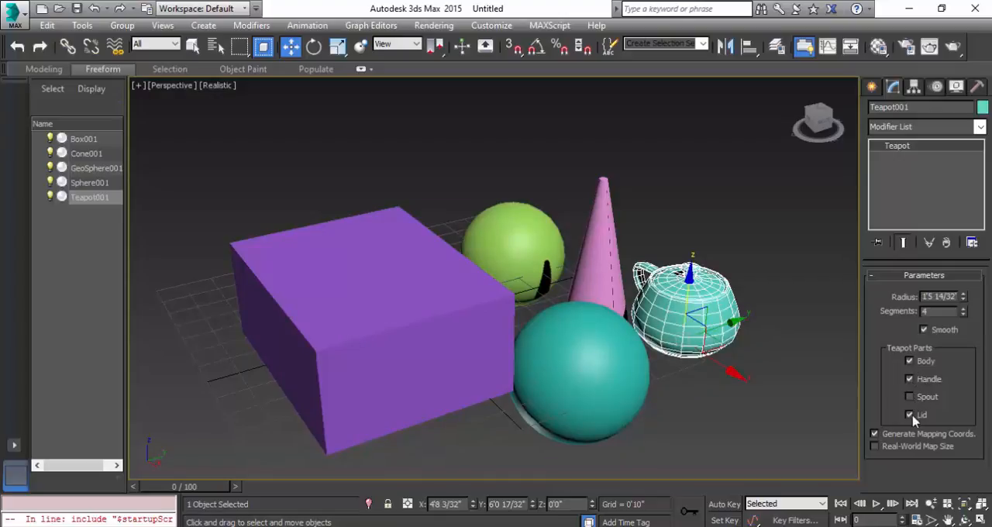
{"action": "left_click", "coordinate": [912, 415]}
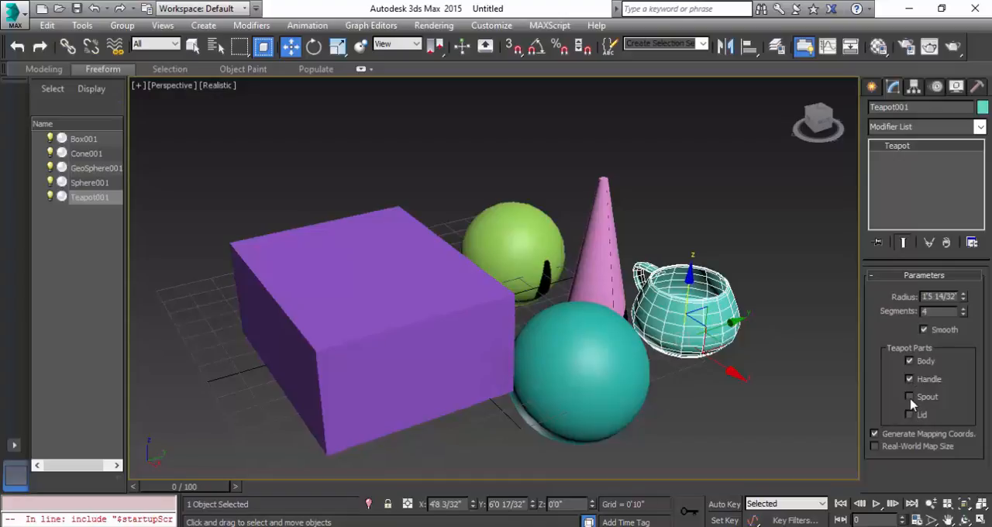
{"action": "left_click", "coordinate": [911, 397]}
{"action": "left_click", "coordinate": [910, 415]}
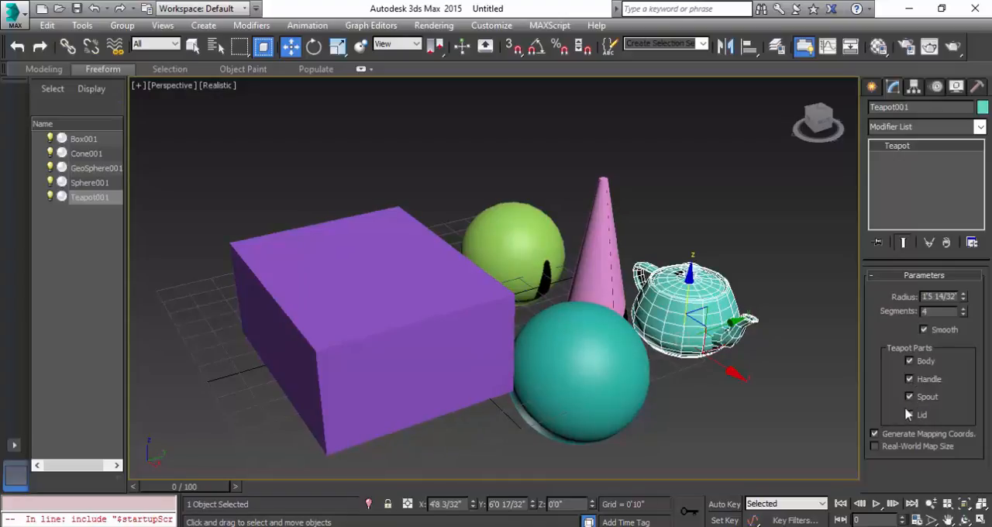
In the maximized Top viewport, shrink the sphere and move it onto the box's upper segment line with 3D snapping enabled.
{"action": "left_click", "coordinate": [874, 85]}
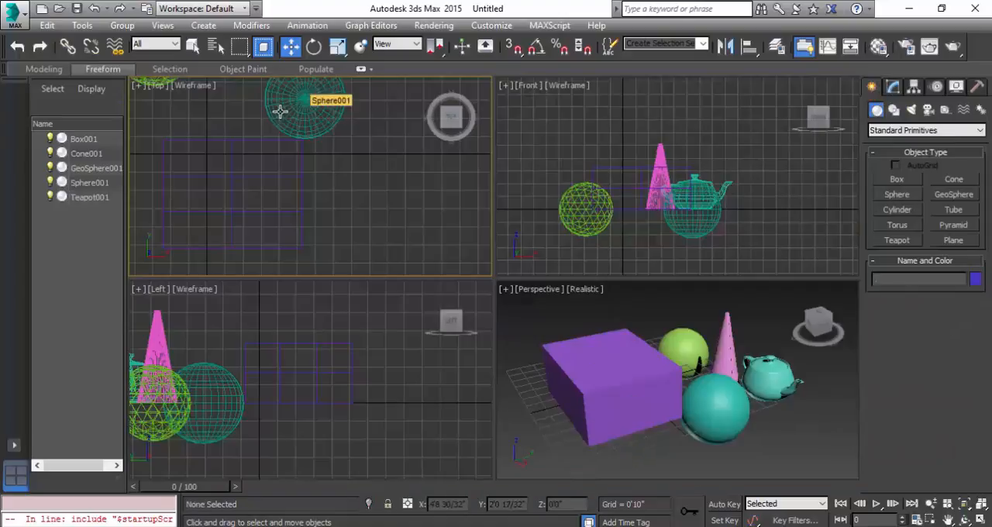
{"action": "middle_click_drag", "start_coordinate": [304, 140], "coordinate": [385, 179]}
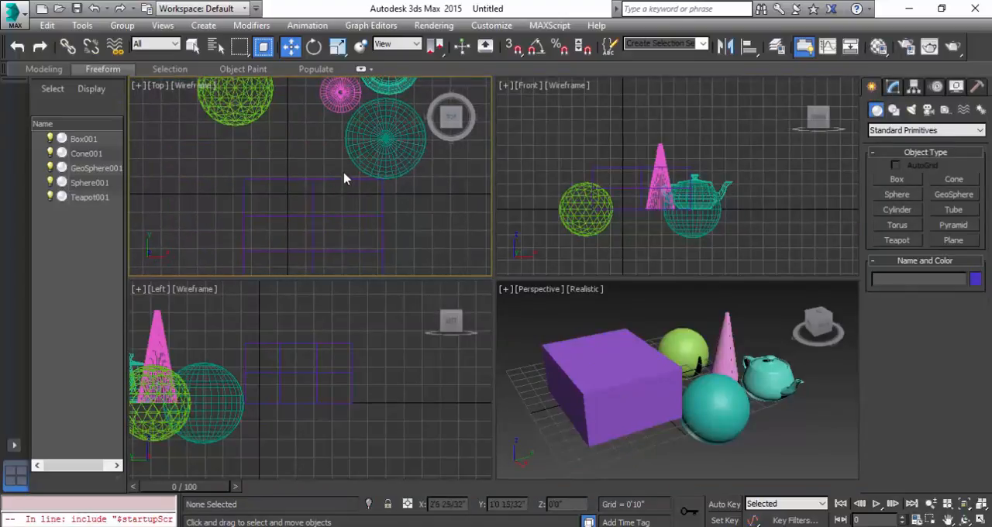
{"action": "key", "text": "alt+w"}
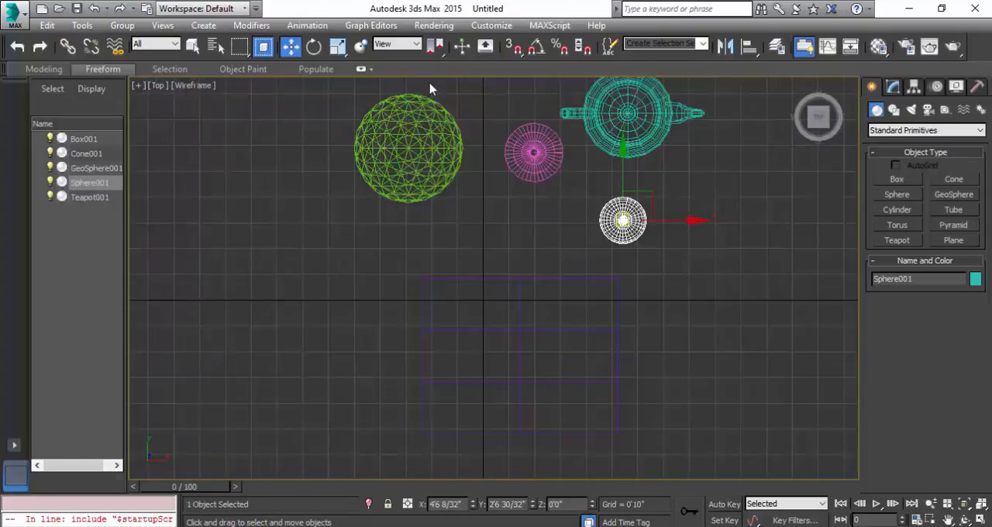
{"action": "left_click", "coordinate": [513, 47]}
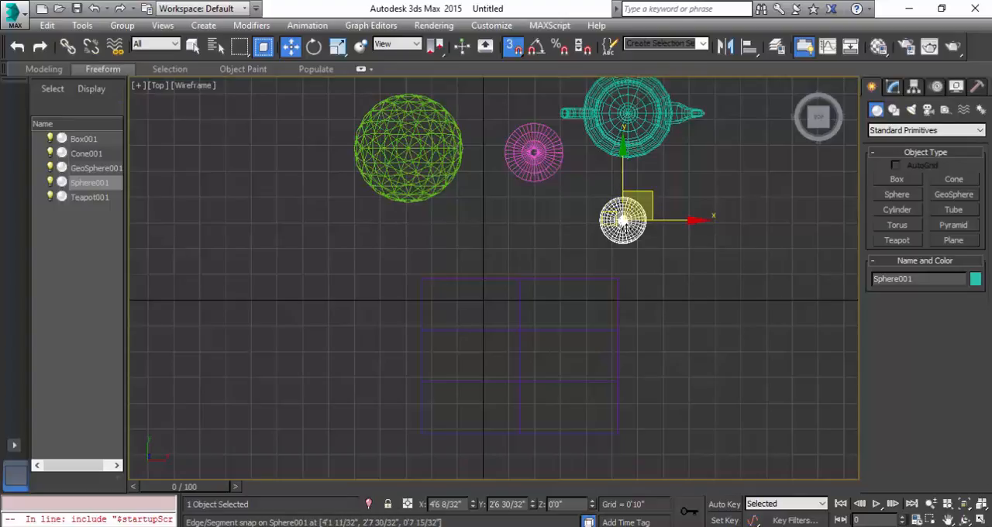
{"action": "left_click_drag", "start_coordinate": [625, 220], "coordinate": [555, 257]}
{"action": "left_click_drag", "start_coordinate": [538, 265], "coordinate": [560, 331]}
Turn off Edge/Segment snapping in the grid and snap settings so that only Vertex is used.
{"action": "right_click", "coordinate": [515, 58]}
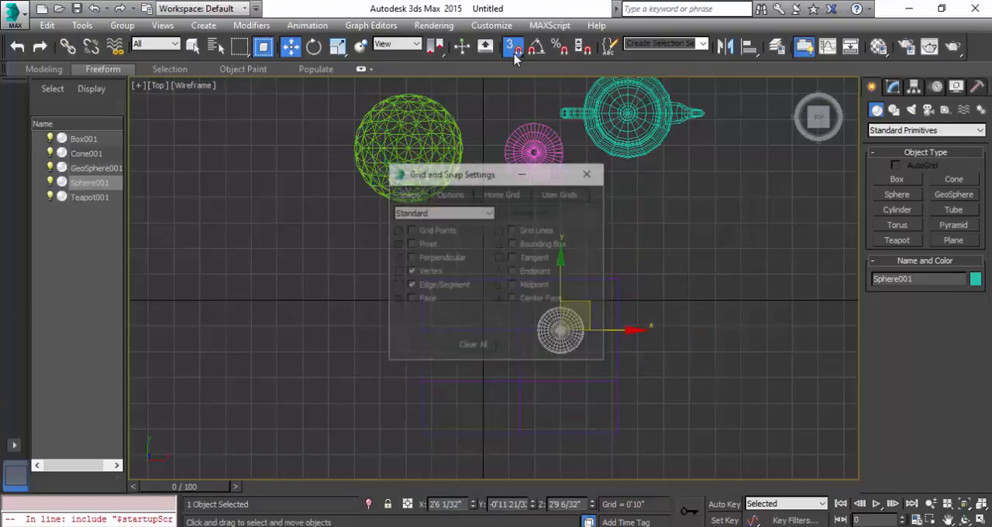
{"action": "left_click_drag", "start_coordinate": [484, 180], "coordinate": [796, 112]}
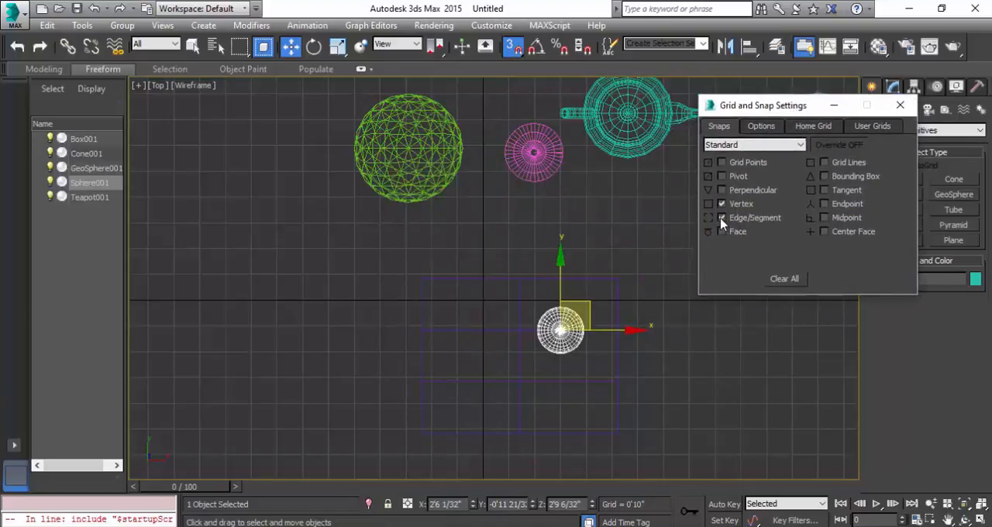
{"action": "left_click", "coordinate": [722, 218]}
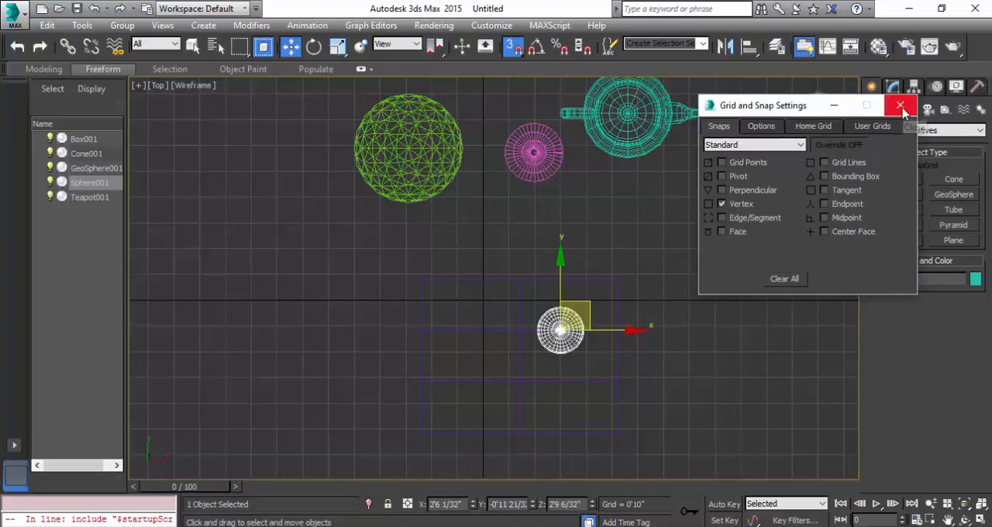
{"action": "left_click", "coordinate": [904, 109]}
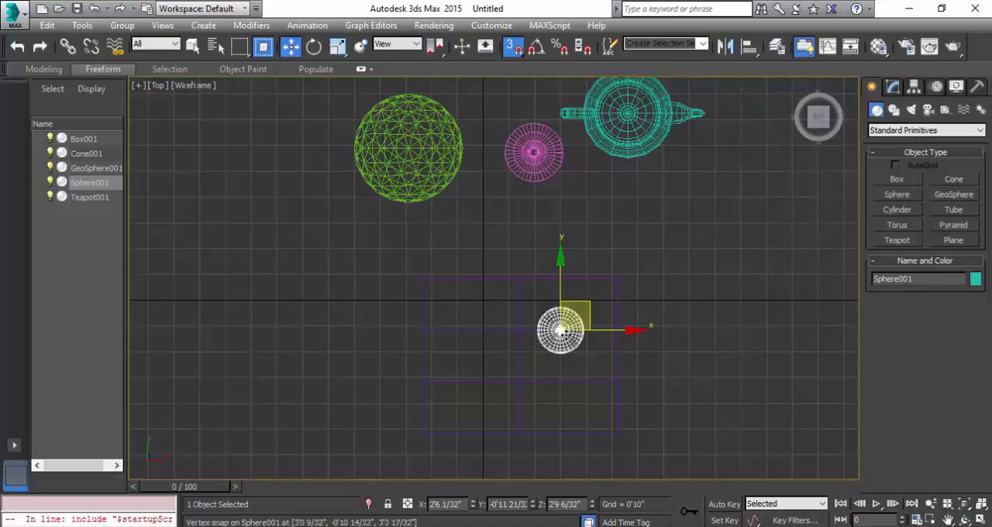
Vertex-snap the sphere in the Top view to the box's upper-left corner, its lower-right corner and finally the middle vertex of its lower edge.
{"action": "left_click_drag", "start_coordinate": [560, 330], "coordinate": [421, 277]}
{"action": "middle_click_drag", "start_coordinate": [407, 320], "coordinate": [300, 224]}
{"action": "left_click_drag", "start_coordinate": [295, 167], "coordinate": [490, 316]}
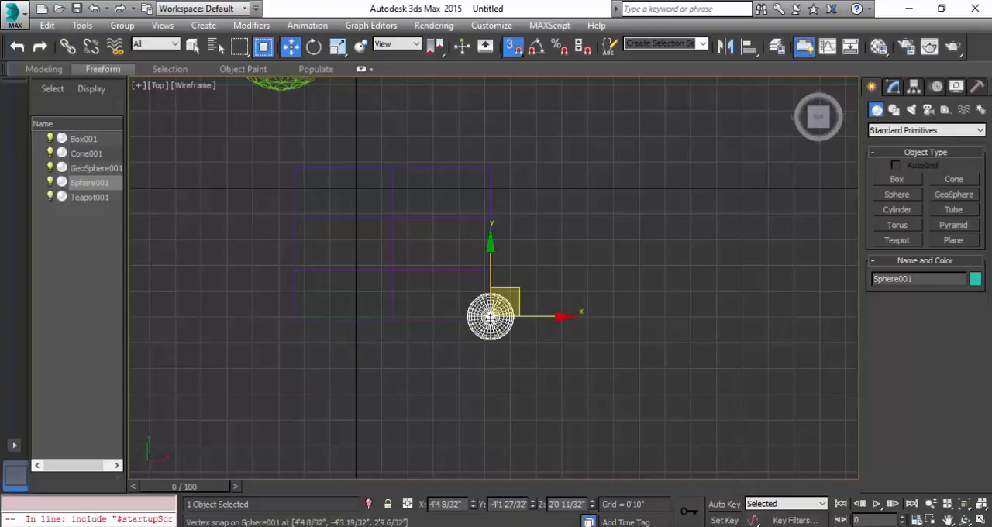
{"action": "left_click_drag", "start_coordinate": [470, 329], "coordinate": [390, 302]}
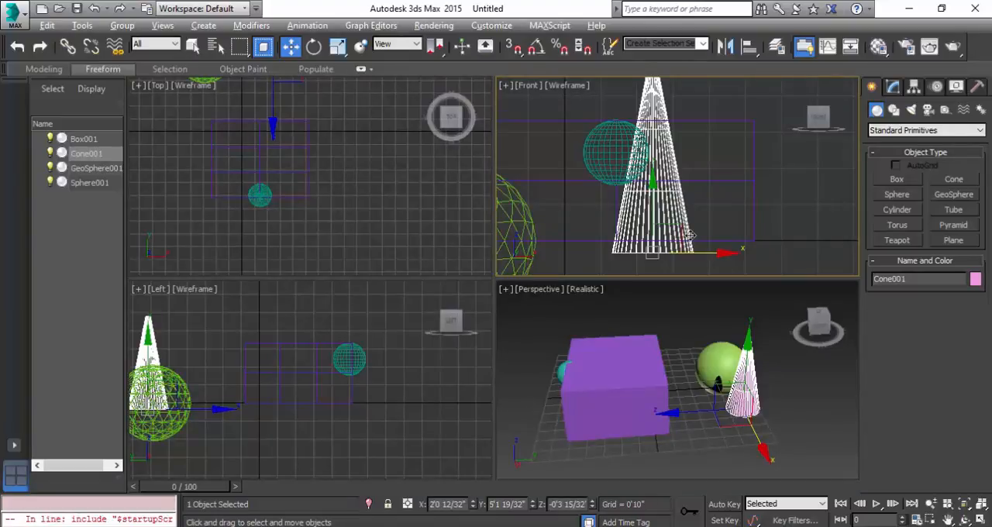
Delete the small teal sphere in the maximized Front viewport and select the cone.
{"action": "key", "text": "alt+w"}
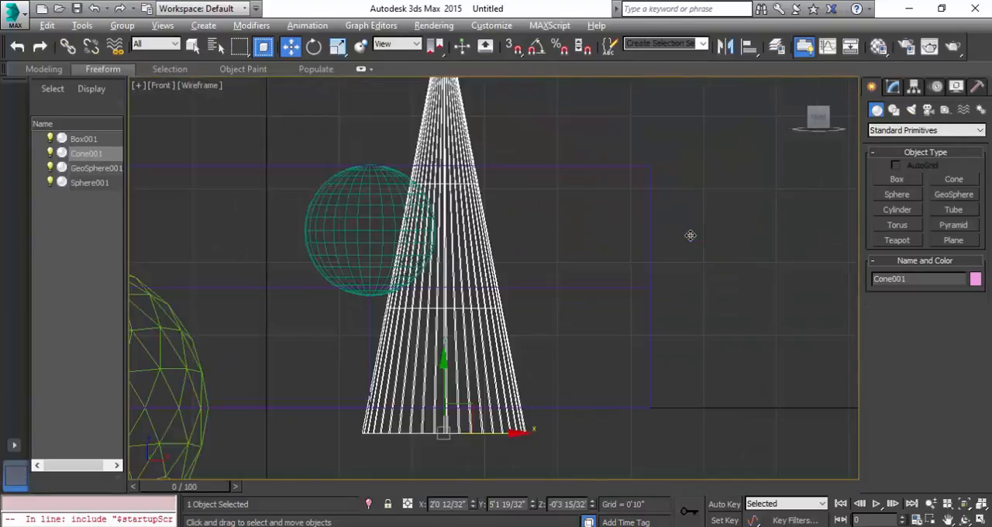
{"action": "left_click", "coordinate": [391, 207]}
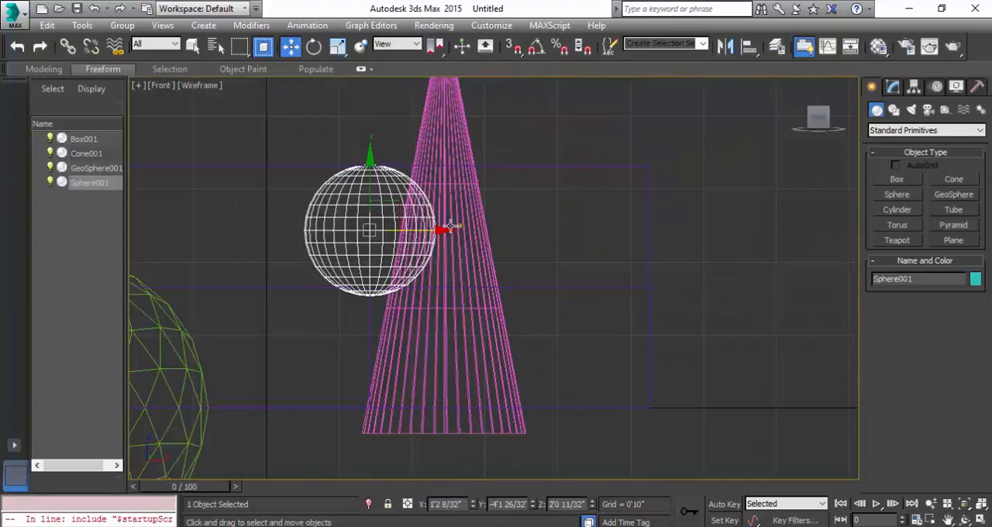
{"action": "key", "text": "Delete"}
{"action": "left_click", "coordinate": [465, 225]}
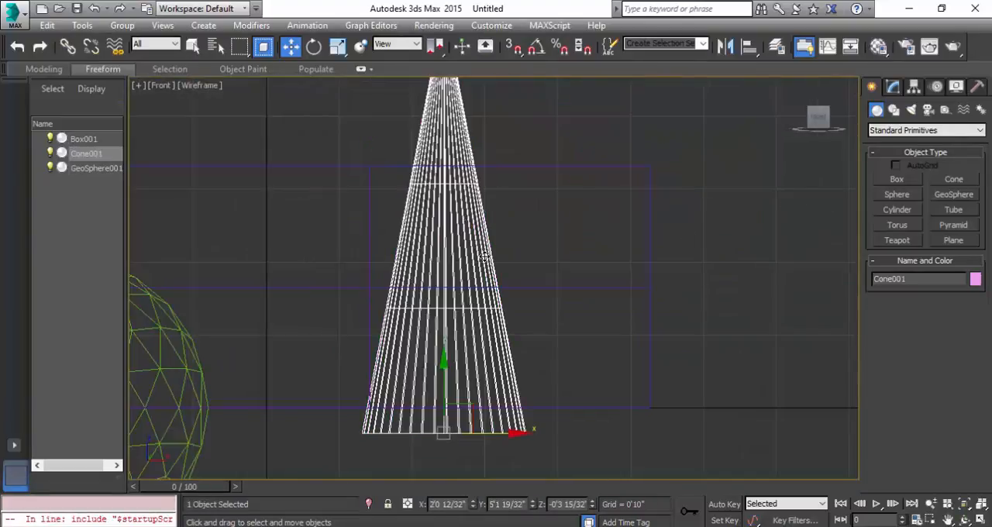
{"action": "middle_click_drag", "start_coordinate": [460, 214], "coordinate": [447, 231]}
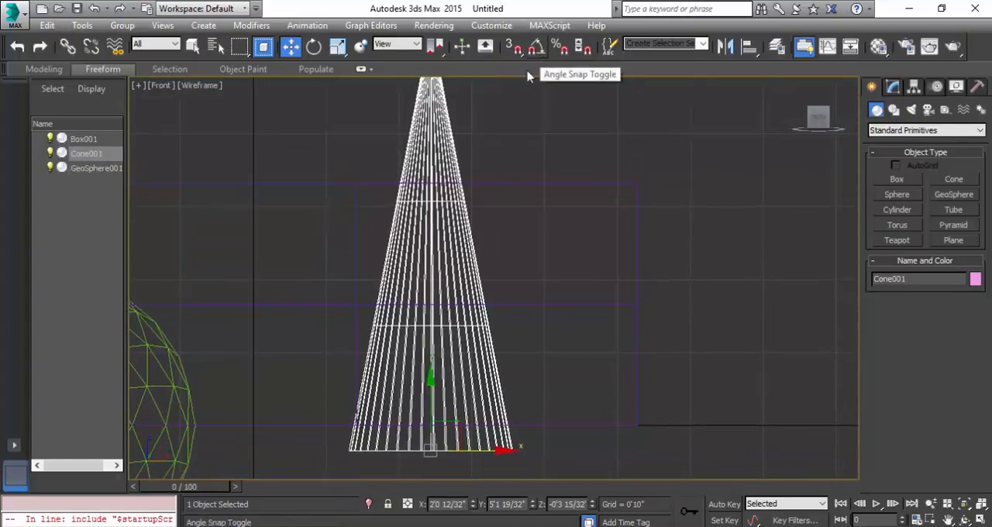
Try rotating the cone freely about its base in the Front viewport without angle snapping.
{"action": "key", "text": "e"}
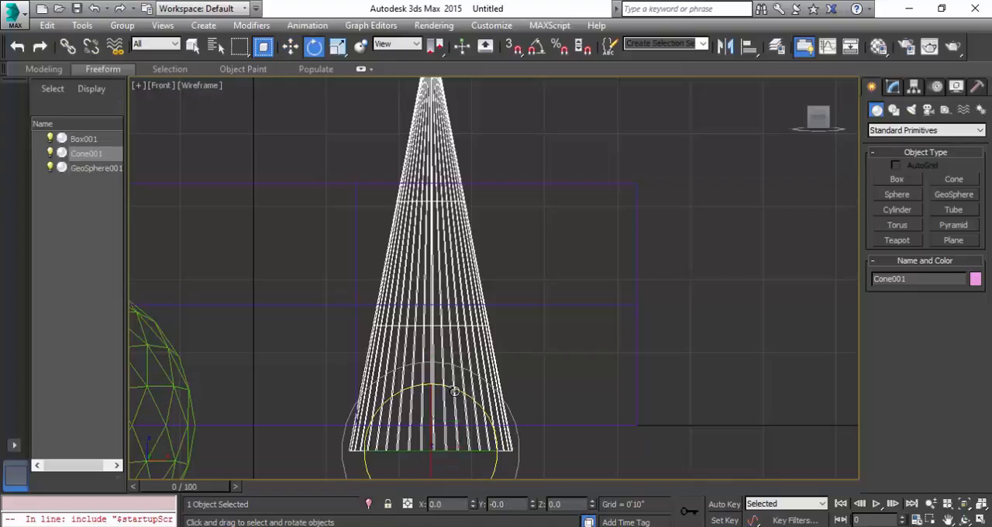
{"action": "left_click_drag", "start_coordinate": [458, 390], "coordinate": [442, 430]}
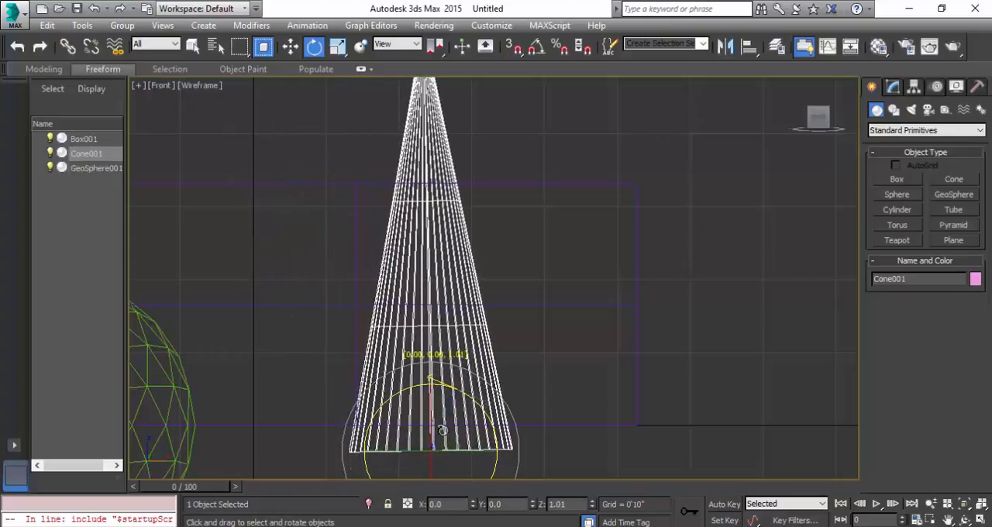
{"action": "left_click_drag", "start_coordinate": [442, 430], "coordinate": [433, 427]}
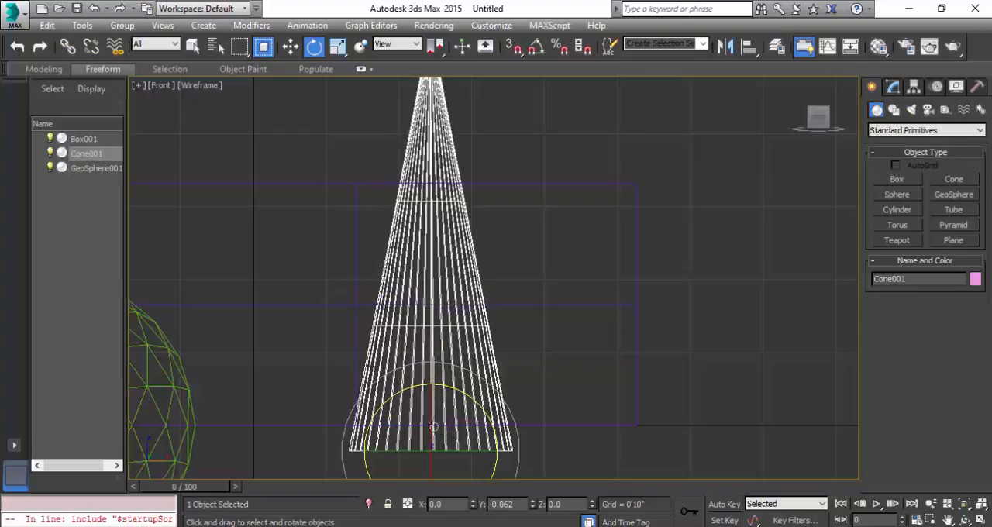
Turn on angle snapping and try rotating the cone in snapped increments.
{"action": "left_click", "coordinate": [536, 49]}
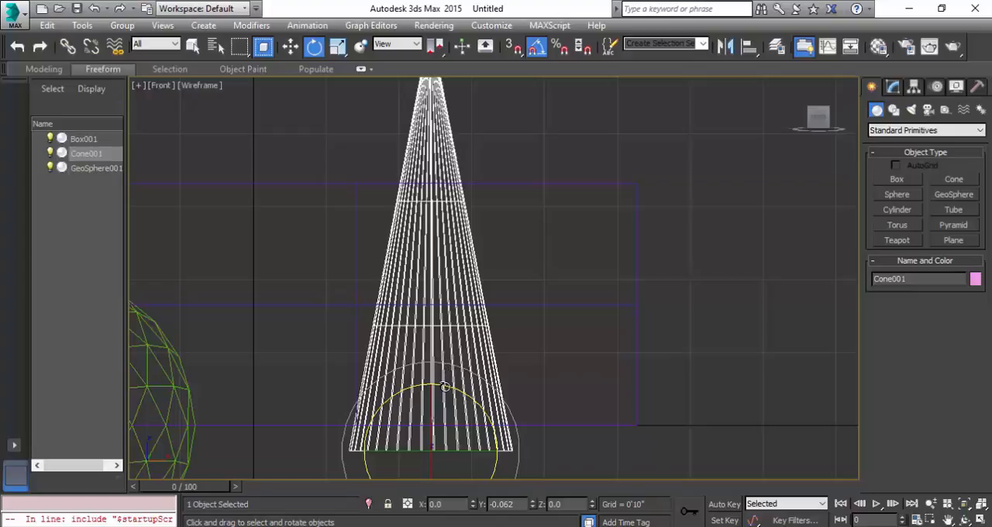
{"action": "left_click_drag", "start_coordinate": [447, 388], "coordinate": [439, 419]}
{"action": "right_click", "coordinate": [439, 420]}
Set the snap angle to 20 degrees and test it by rotating the cone.
{"action": "right_click", "coordinate": [537, 49]}
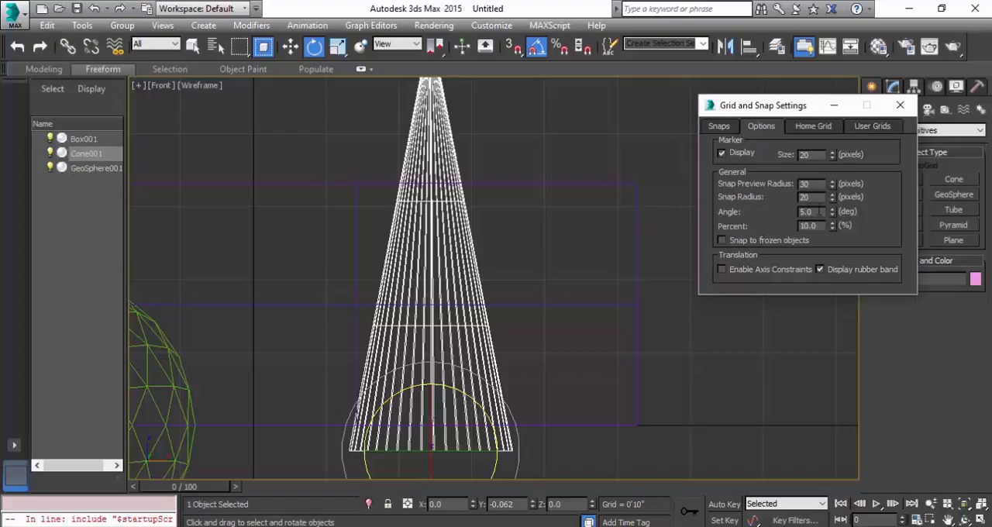
{"action": "type", "text": "5"}
{"action": "key", "text": "Return"}
{"action": "type", "text": "20"}
{"action": "key", "text": "Return"}
{"action": "left_click", "coordinate": [900, 104]}
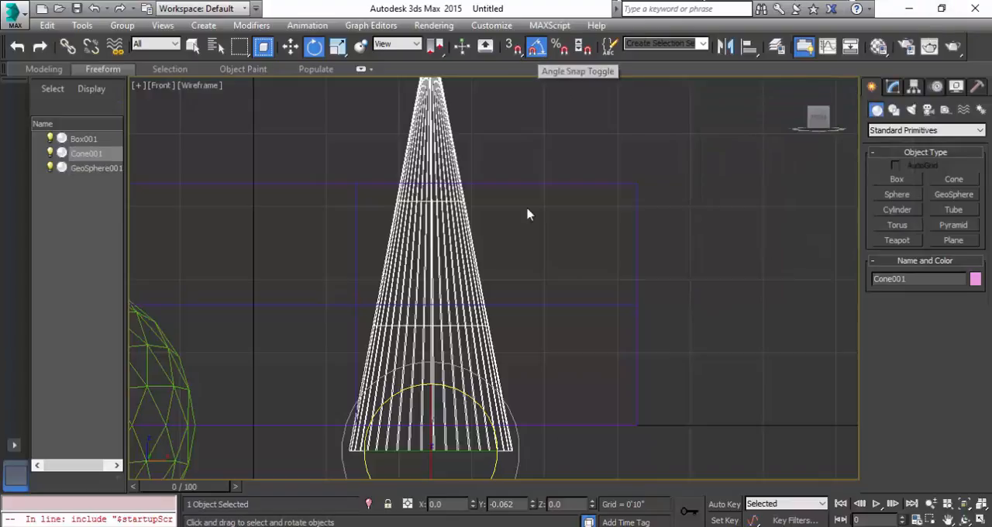
{"action": "left_click_drag", "start_coordinate": [460, 395], "coordinate": [473, 408]}
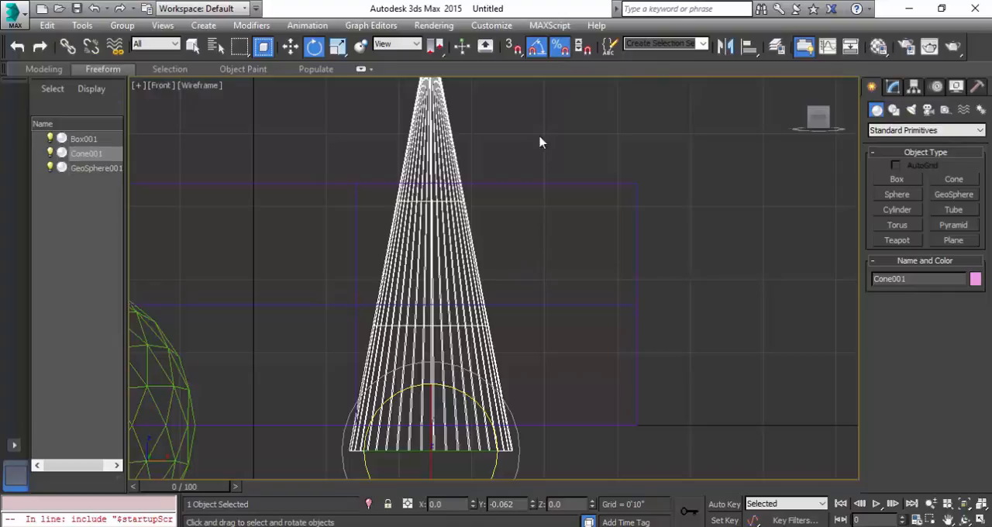
Turn off angle snapping and scale the cone uniformly to 90% with percent snapping enabled.
{"action": "left_click", "coordinate": [536, 45]}
{"action": "key", "text": "r"}
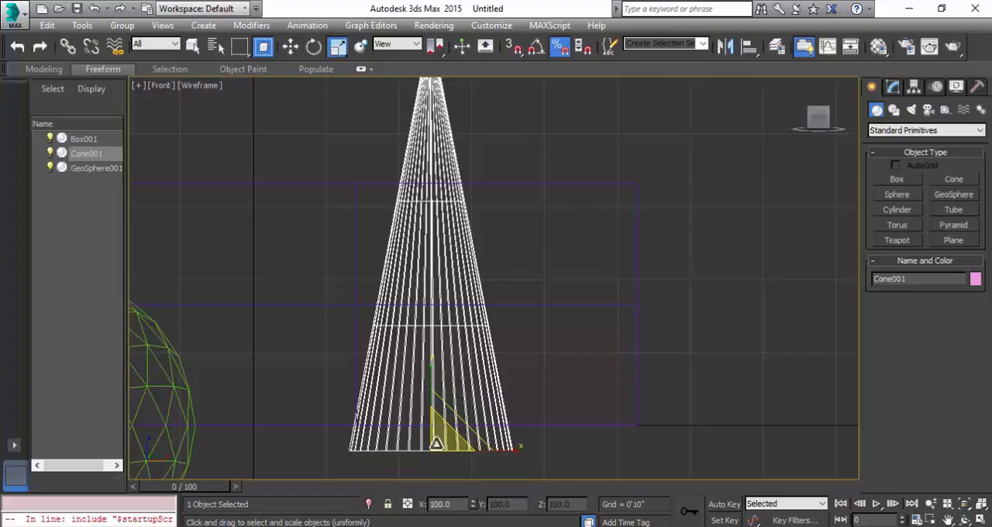
{"action": "left_click_drag", "start_coordinate": [436, 443], "coordinate": [470, 447]}
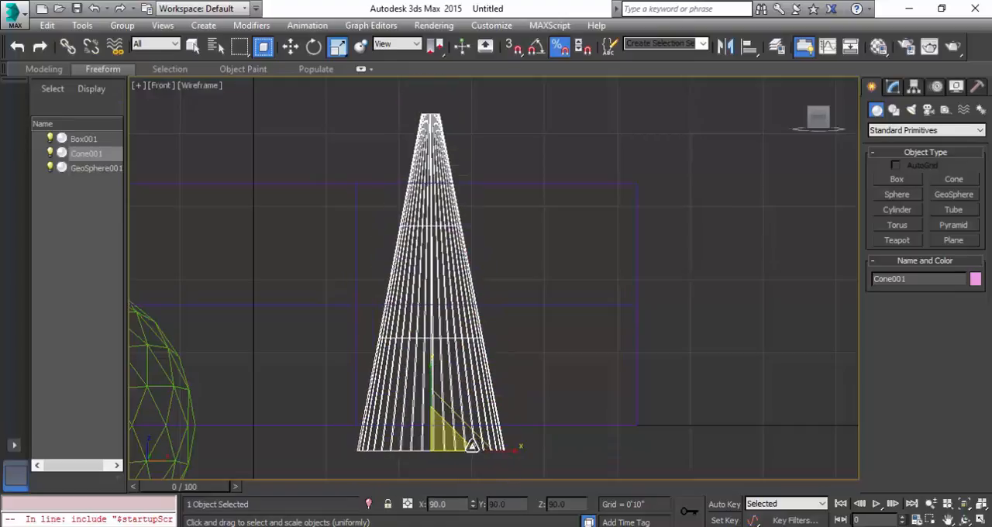
Set the snap percent to 2 and scale the cone uniformly in the Front viewport.
{"action": "right_click", "coordinate": [559, 47]}
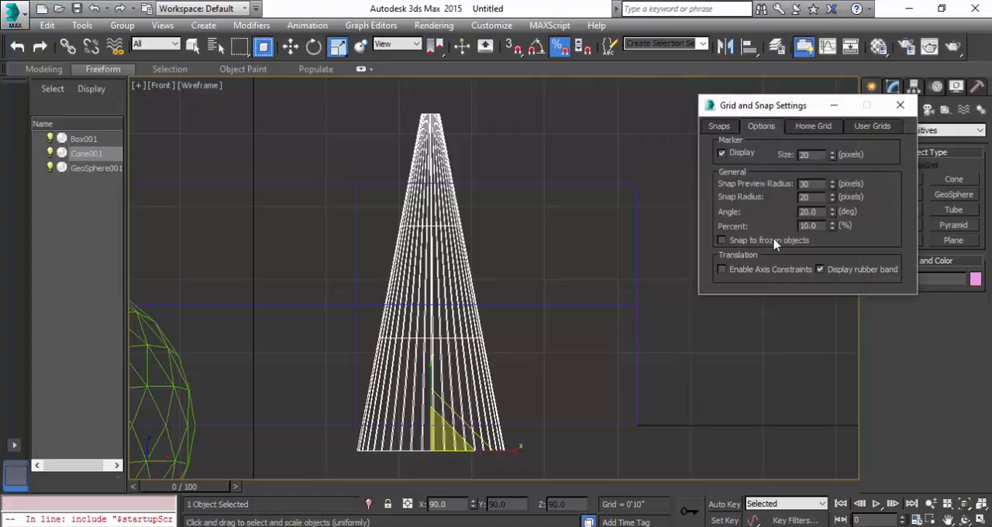
{"action": "double_click", "coordinate": [823, 225]}
{"action": "type", "text": "20"}
{"action": "left_click", "coordinate": [900, 105]}
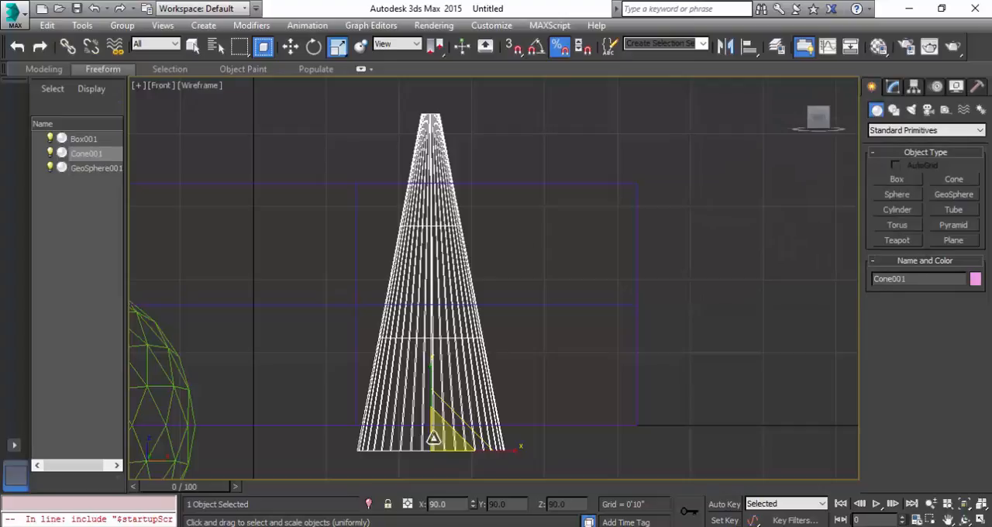
{"action": "left_click_drag", "start_coordinate": [434, 439], "coordinate": [484, 486]}
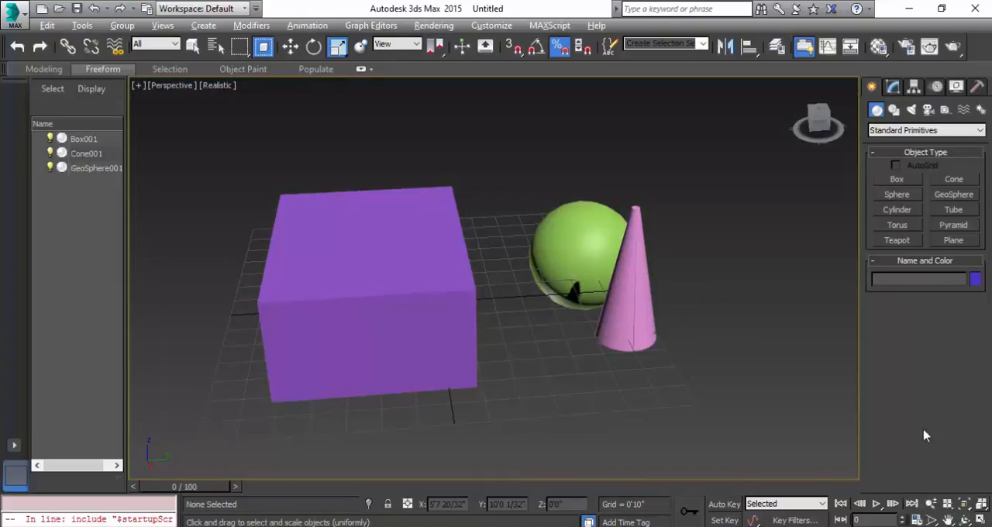
Zoom all views out slightly and frame the selected cone in the Perspective viewport.
{"action": "left_click", "coordinate": [948, 505]}
{"action": "mouse_move", "coordinate": [553, 375]}
{"action": "left_mouse_down"}
{"action": "mouse_move", "coordinate": [587, 393]}
{"action": "mouse_move", "coordinate": [436, 321]}
{"action": "mouse_move", "coordinate": [538, 379]}
{"action": "left_mouse_up"}
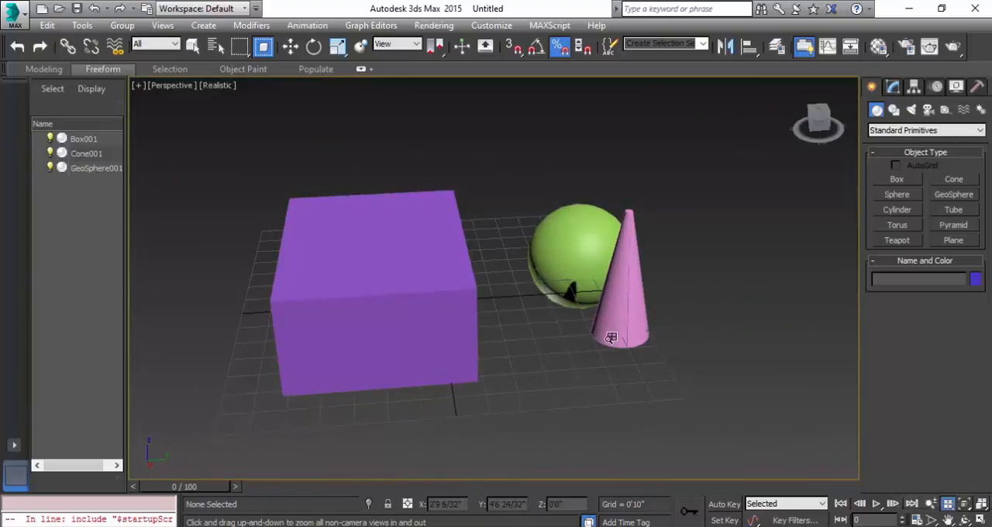
{"action": "key", "text": "w"}
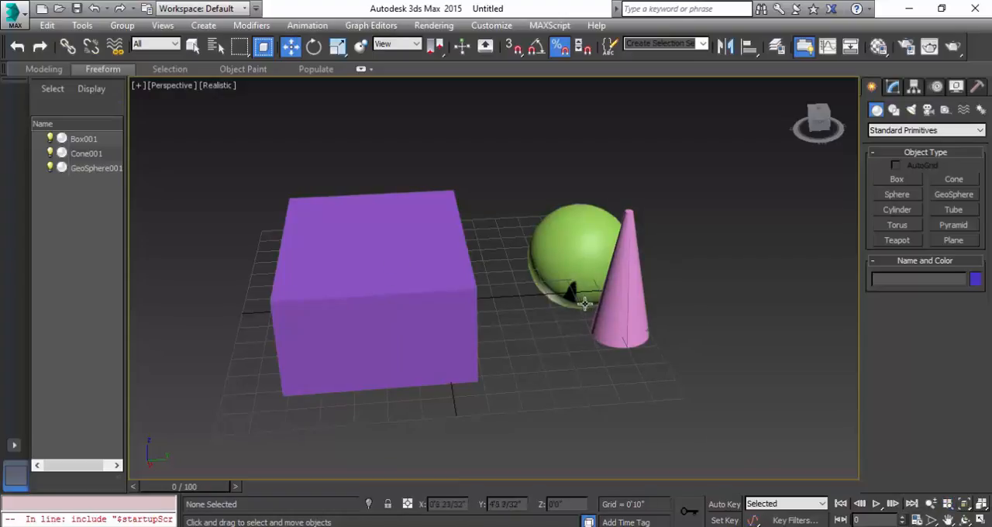
{"action": "left_click", "coordinate": [626, 311]}
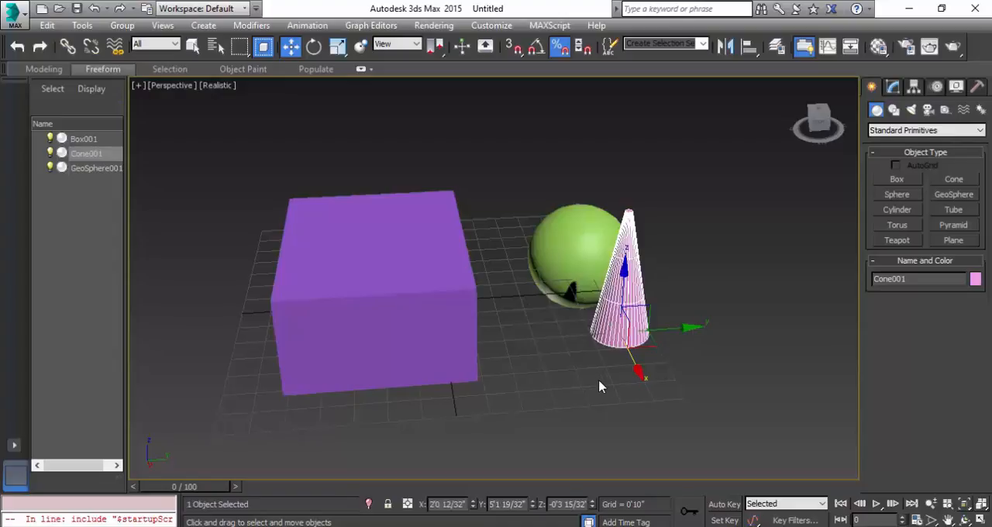
{"action": "left_click", "coordinate": [965, 505]}
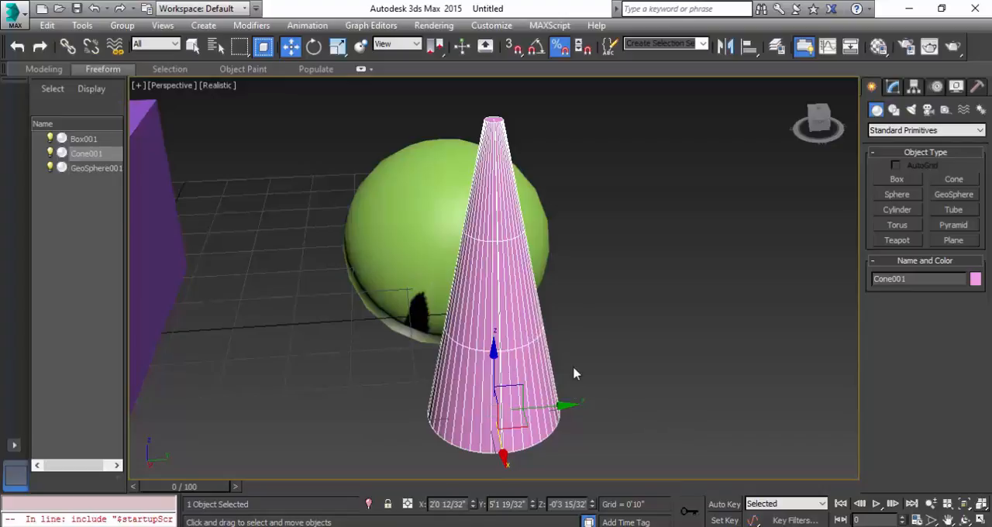
Fit the whole scene in view, zoom in and fit it again, and deselect the cone.
{"action": "left_click", "coordinate": [981, 504]}
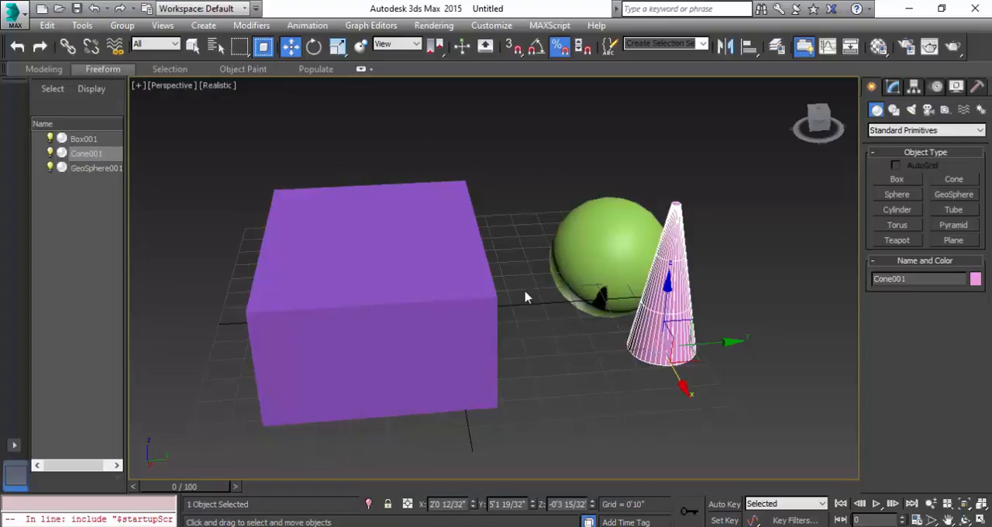
{"action": "scroll", "coordinate": [546, 328], "scroll_direction": "up", "scroll_amount": 5}
{"action": "scroll", "coordinate": [466, 344], "scroll_direction": "down", "scroll_amount": 5}
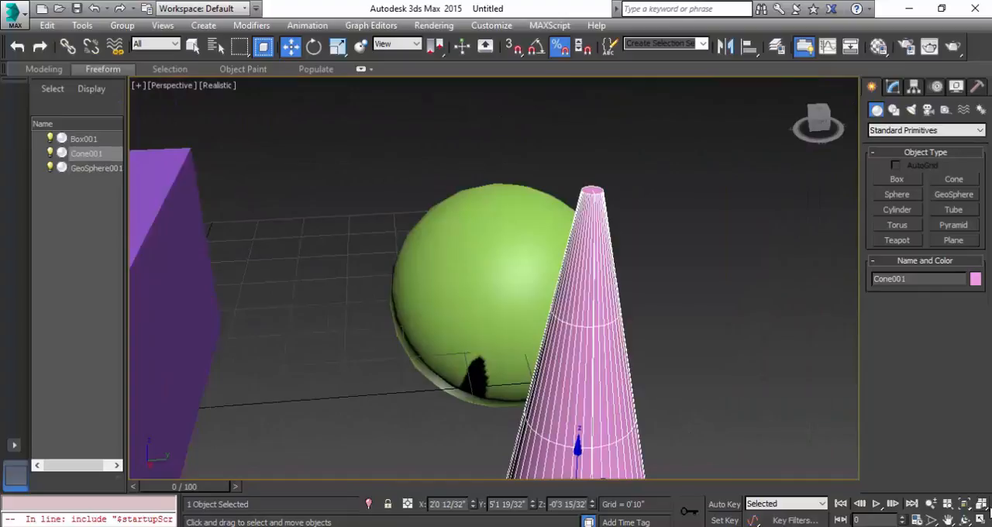
{"action": "left_click", "coordinate": [982, 504]}
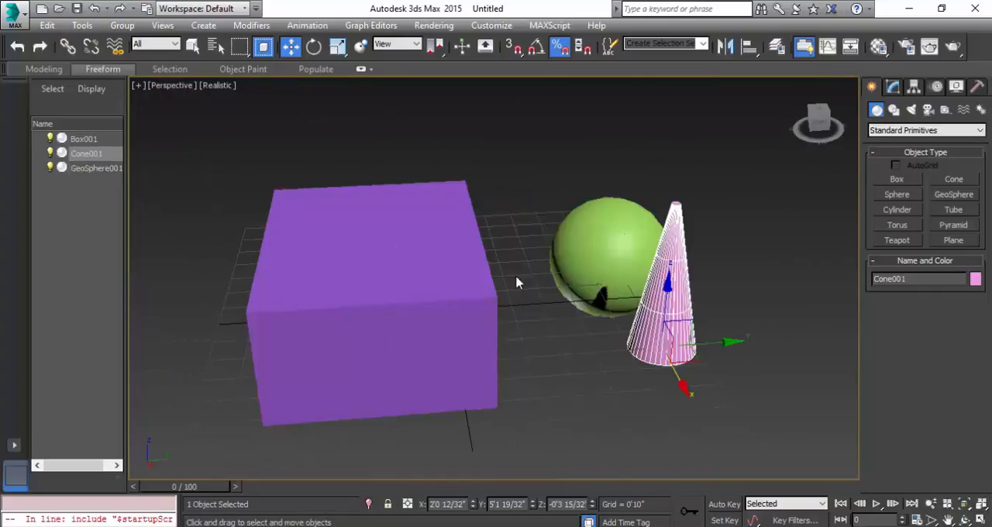
{"action": "left_click", "coordinate": [624, 372]}
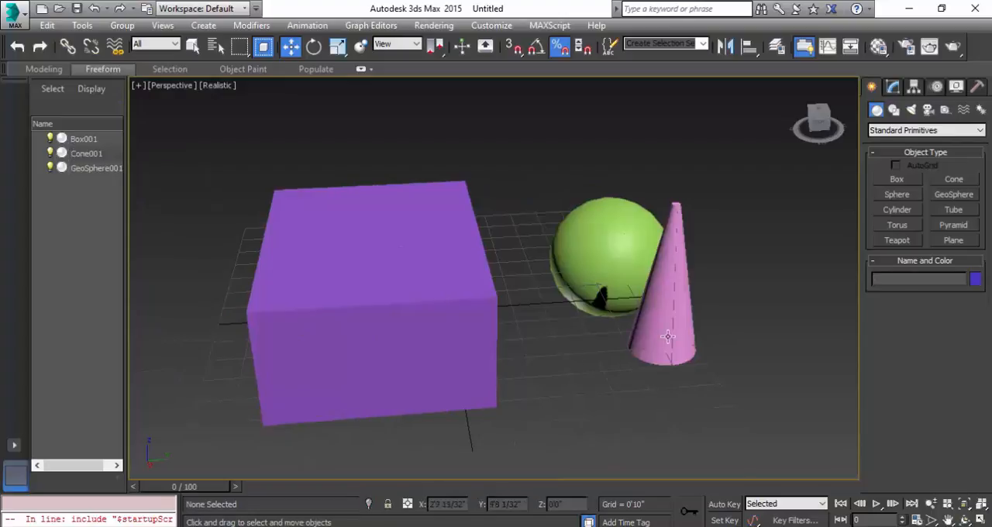
Change the cone's object color to red from the 3ds Max palette.
{"action": "left_click", "coordinate": [678, 318]}
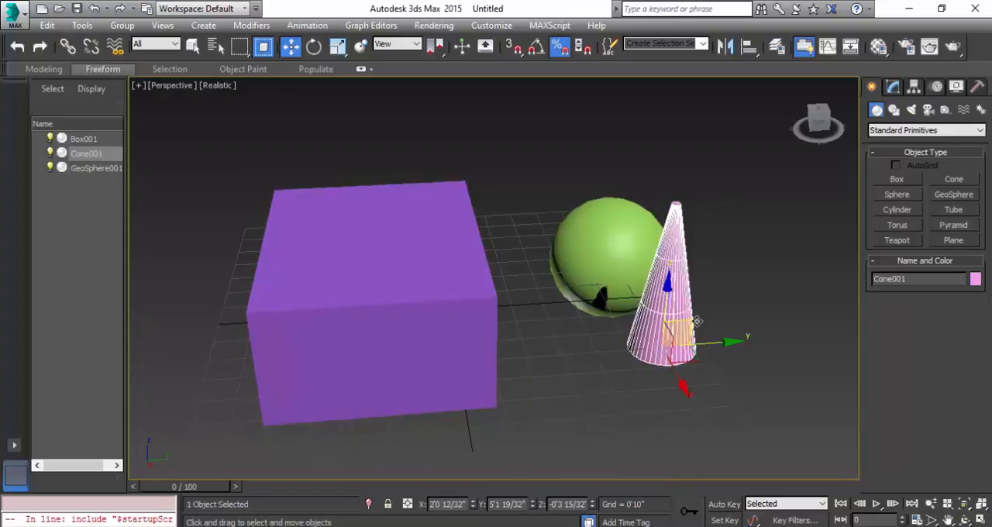
{"action": "left_click", "coordinate": [975, 281]}
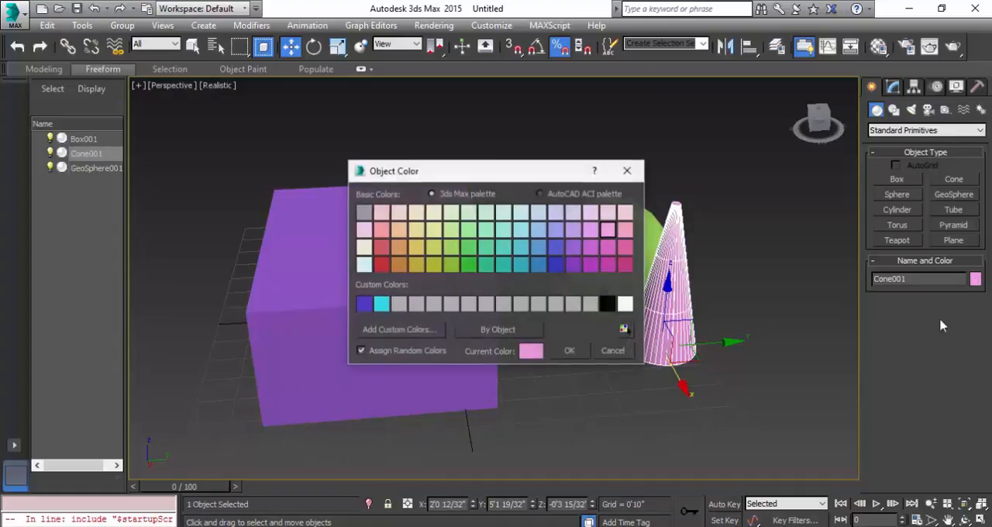
{"action": "left_click", "coordinate": [383, 250]}
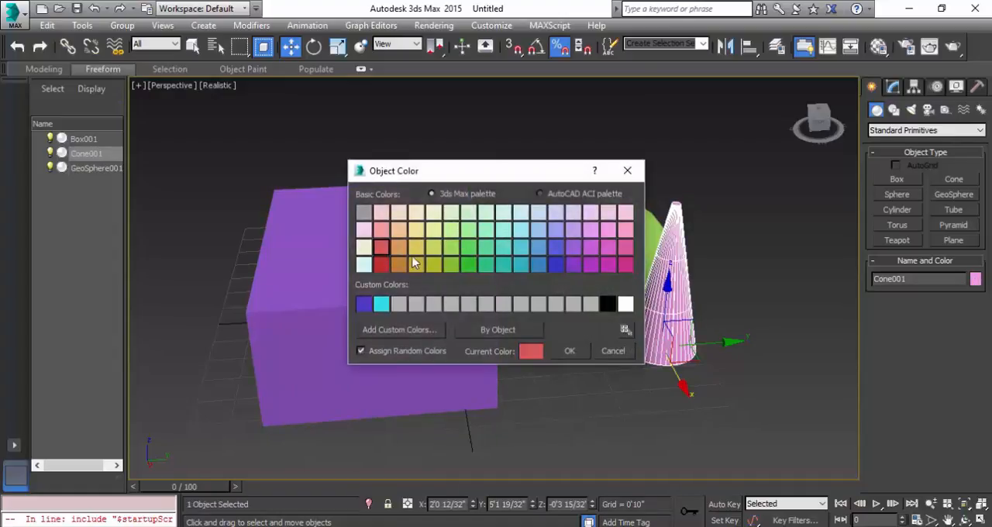
{"action": "left_click", "coordinate": [570, 352]}
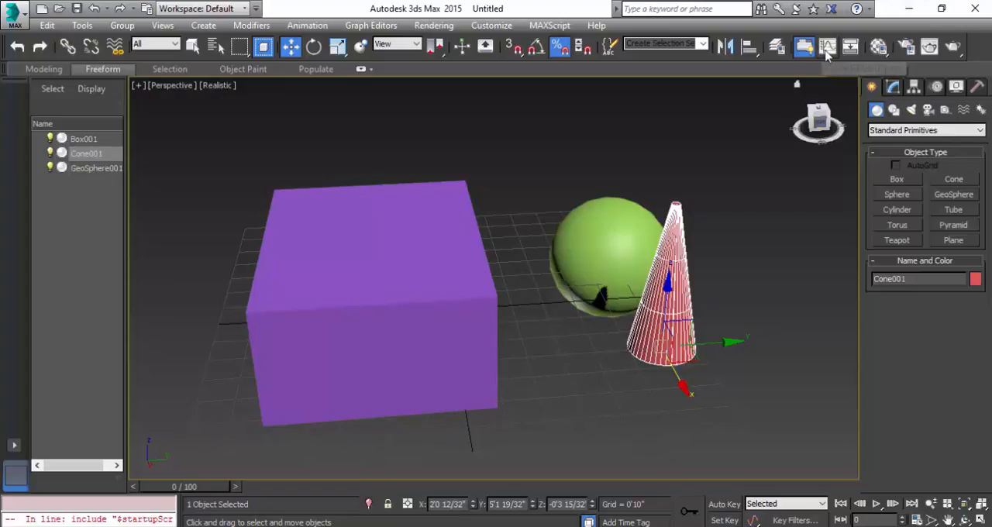
Open the Material Editor for a brief look and close it again, twice.
{"action": "left_click", "coordinate": [876, 48]}
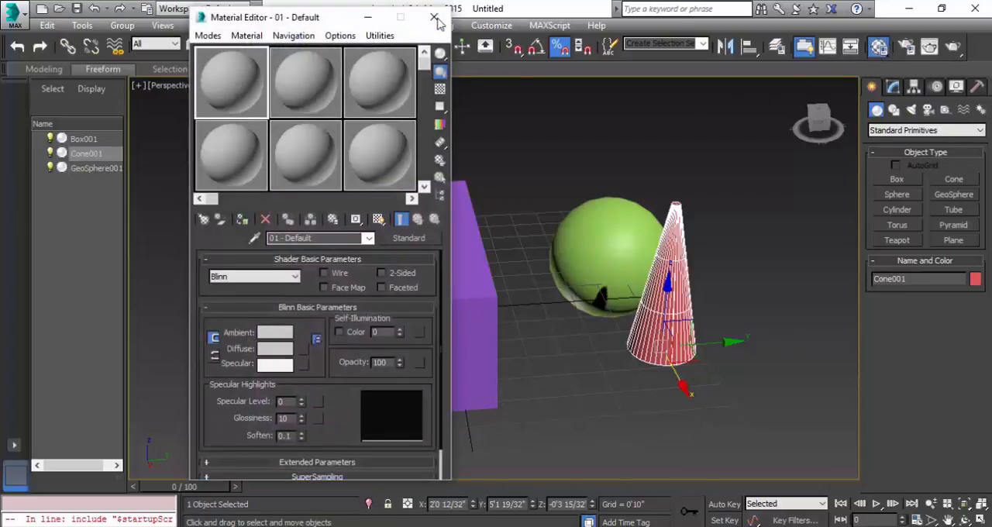
{"action": "left_click", "coordinate": [435, 18]}
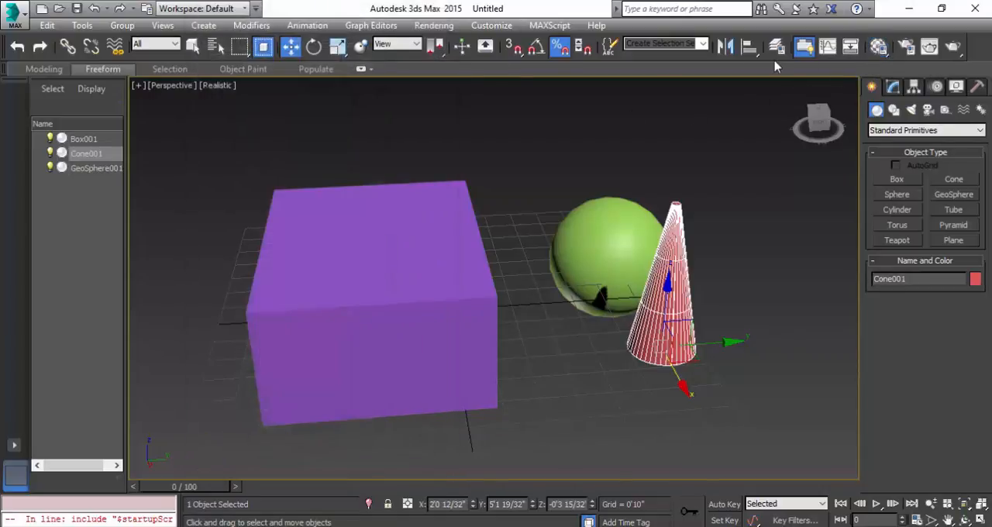
{"action": "key", "text": "m"}
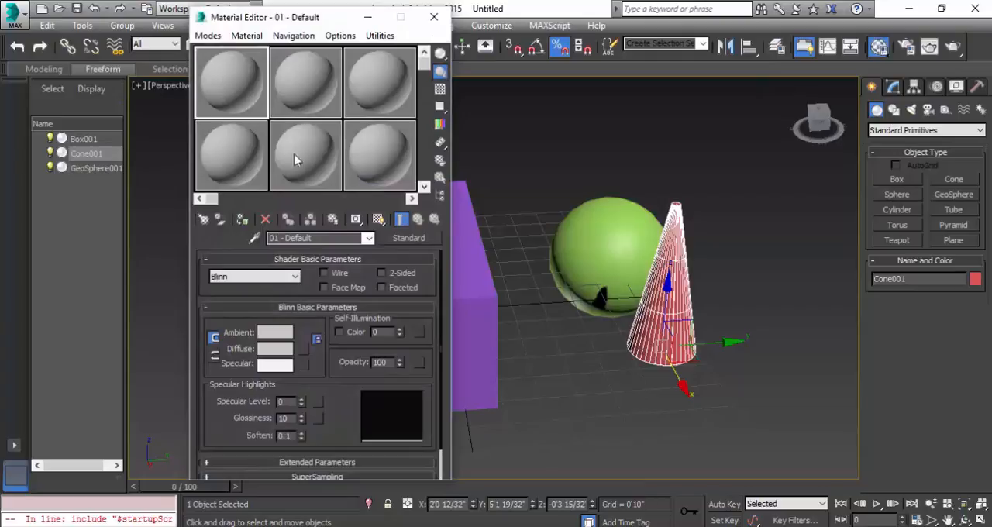
{"action": "left_click", "coordinate": [435, 16]}
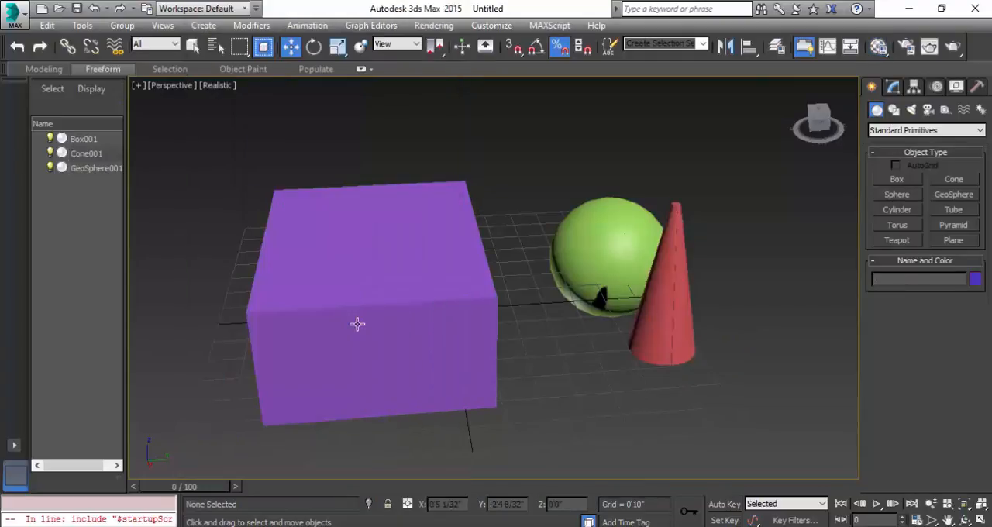
Select the purple box and look through the list of modifiers available for it.
{"action": "left_click", "coordinate": [356, 324]}
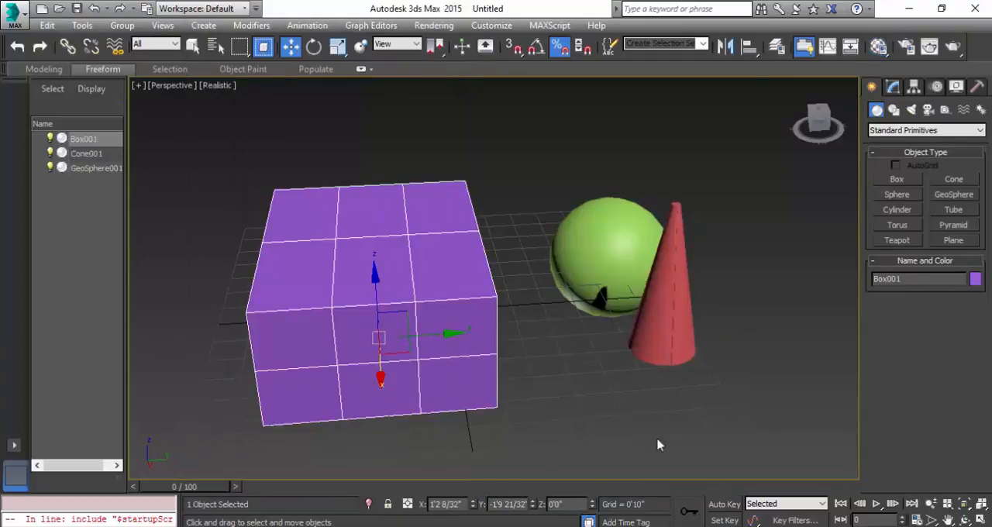
{"action": "left_click", "coordinate": [894, 87]}
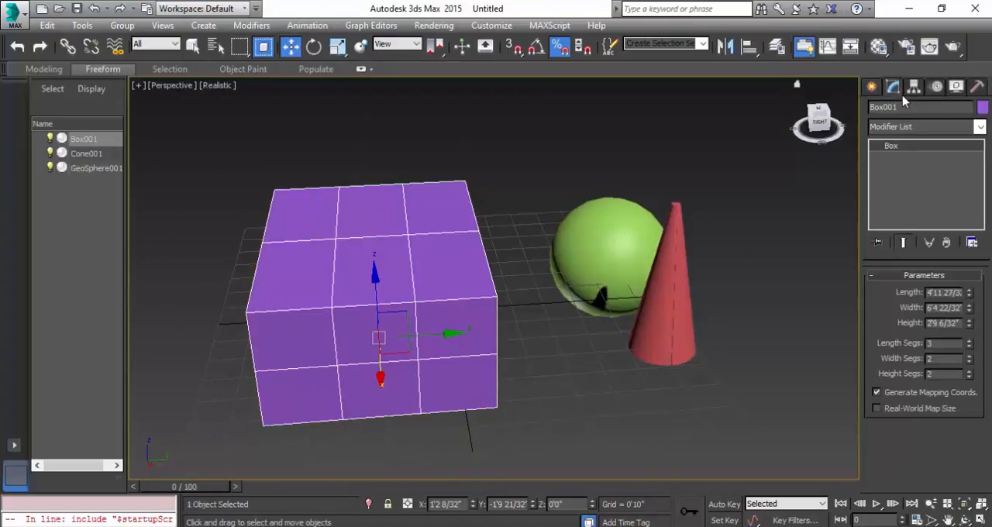
{"action": "left_click", "coordinate": [933, 129]}
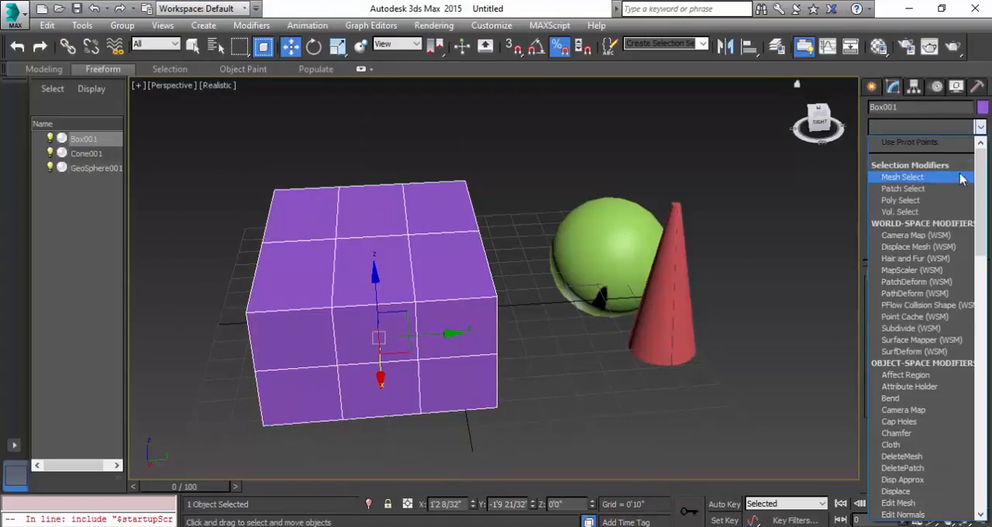
{"action": "mouse_move", "coordinate": [983, 183]}
{"action": "left_mouse_down"}
{"action": "mouse_move", "coordinate": [990, 454]}
{"action": "mouse_move", "coordinate": [990, 183]}
{"action": "left_mouse_up"}
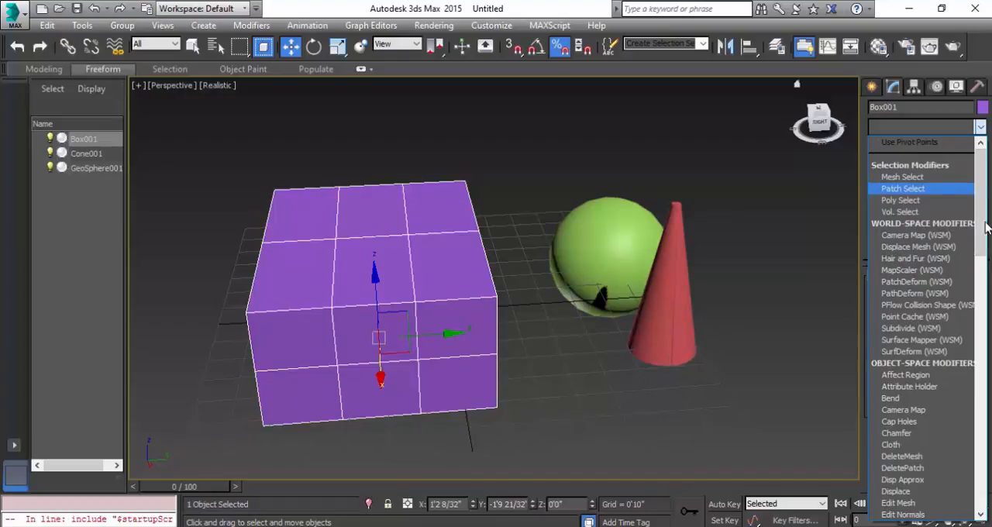
{"action": "left_click", "coordinate": [773, 260]}
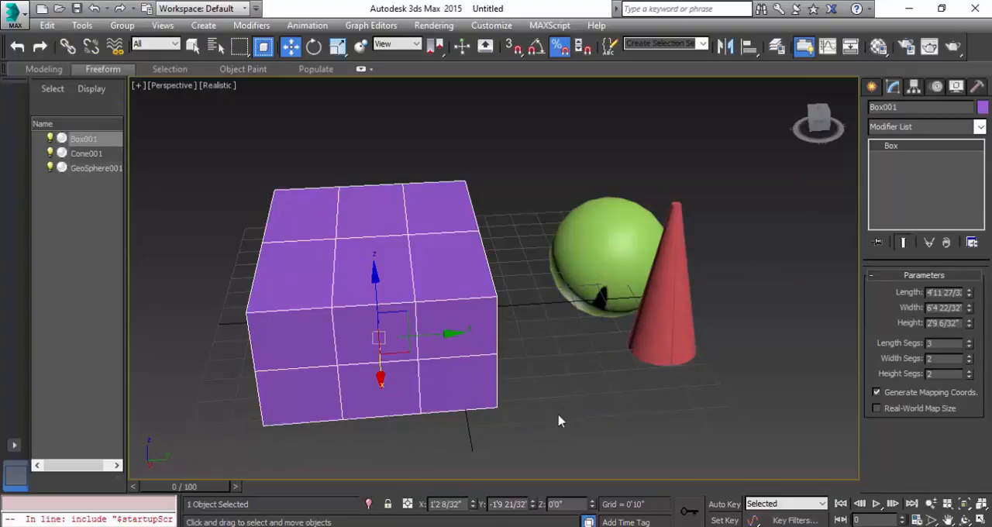
View the Convert To options for the box, and select the GeoSphere and the box in turn.
{"action": "right_click", "coordinate": [443, 309]}
{"action": "mouse_move", "coordinate": [504, 449]}
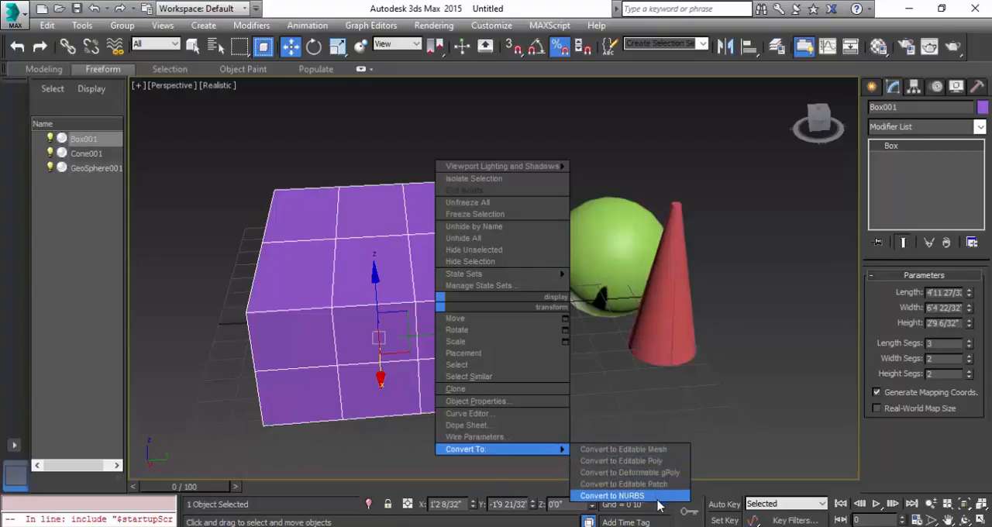
{"action": "left_click", "coordinate": [727, 394]}
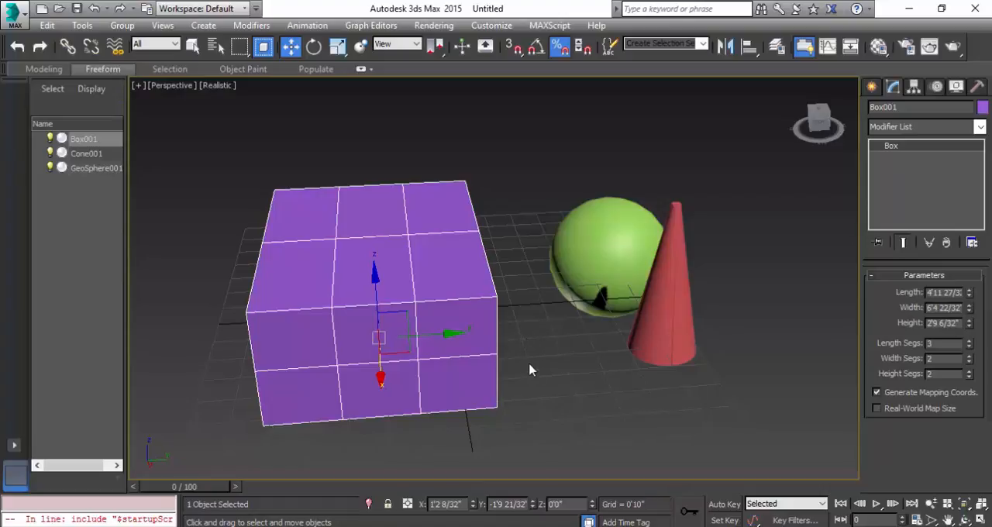
{"action": "left_click", "coordinate": [576, 381]}
{"action": "left_click", "coordinate": [394, 309]}
{"action": "left_click", "coordinate": [594, 266]}
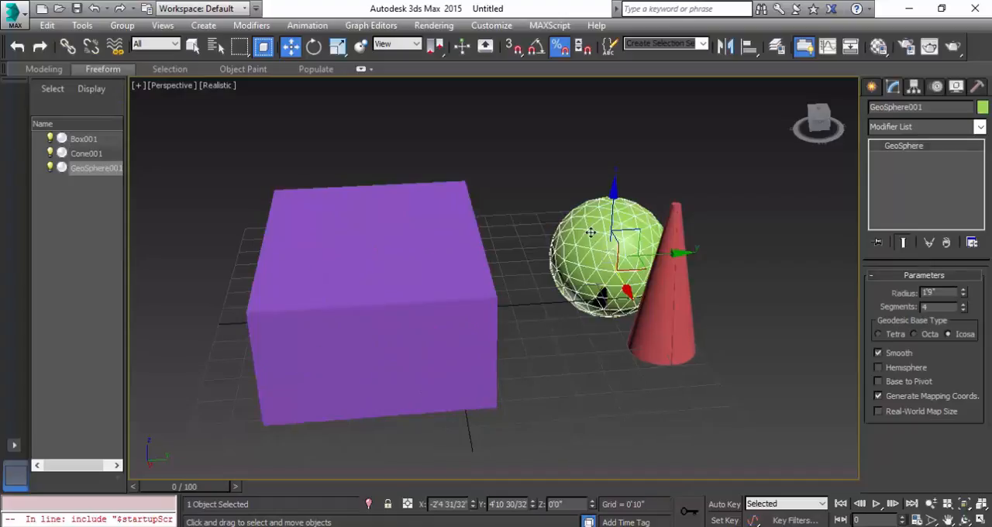
{"action": "left_click", "coordinate": [422, 277]}
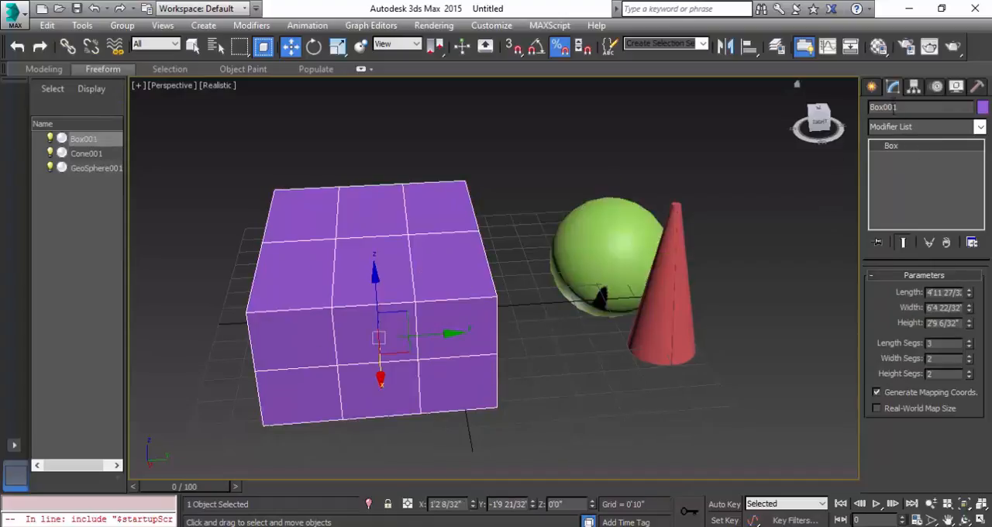
Convert the purple box to an Editable Poly and undo the conversion.
{"action": "right_click", "coordinate": [446, 251]}
{"action": "mouse_move", "coordinate": [524, 399]}
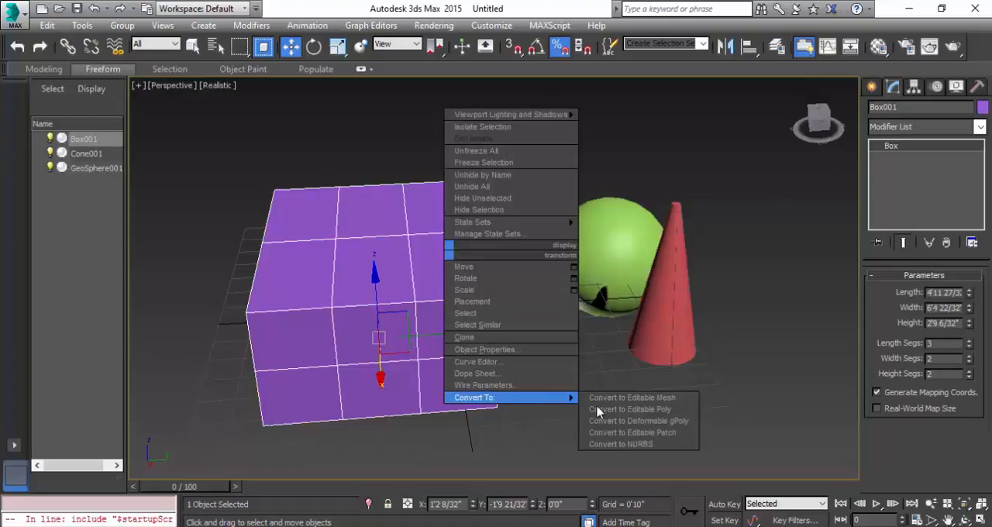
{"action": "left_click", "coordinate": [618, 409]}
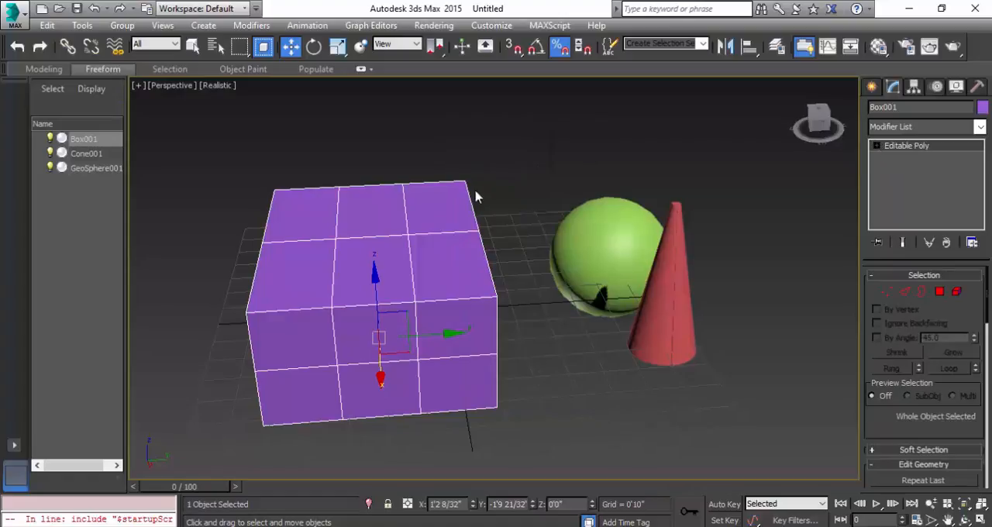
{"action": "left_click", "coordinate": [534, 177]}
{"action": "left_click", "coordinate": [427, 242]}
{"action": "key", "text": "ctrl+z"}
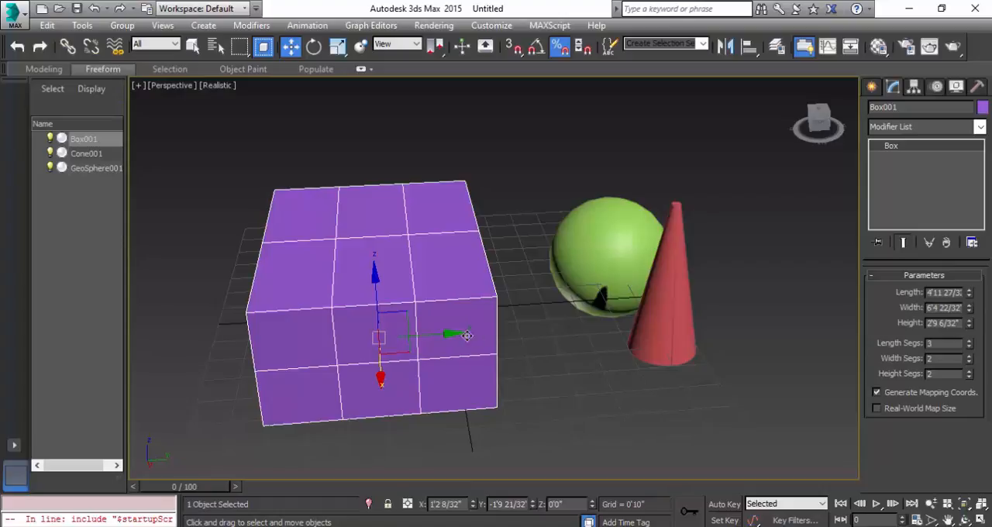
Apply an Edit Poly modifier to the box and set the base Box's length segments to 2 beneath it.
{"action": "left_click", "coordinate": [919, 129]}
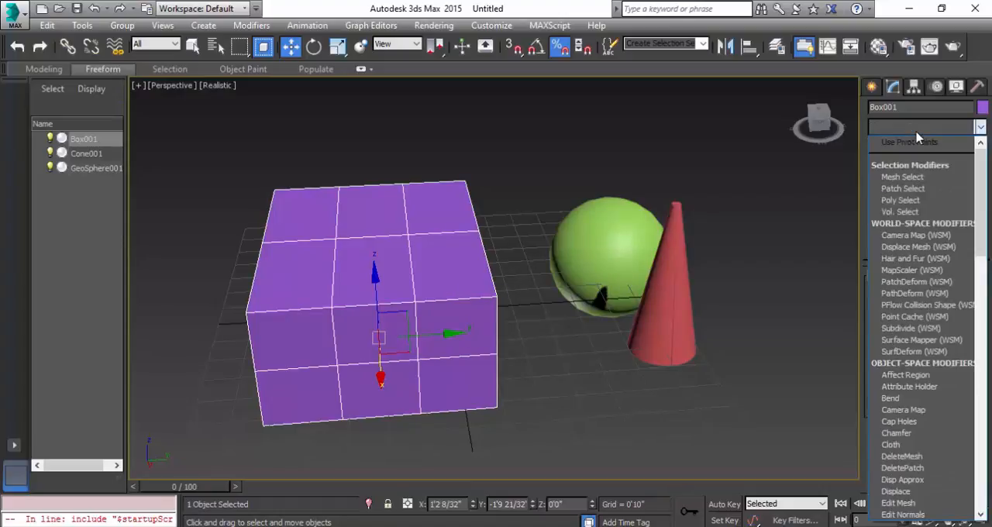
{"action": "key", "text": "e"}
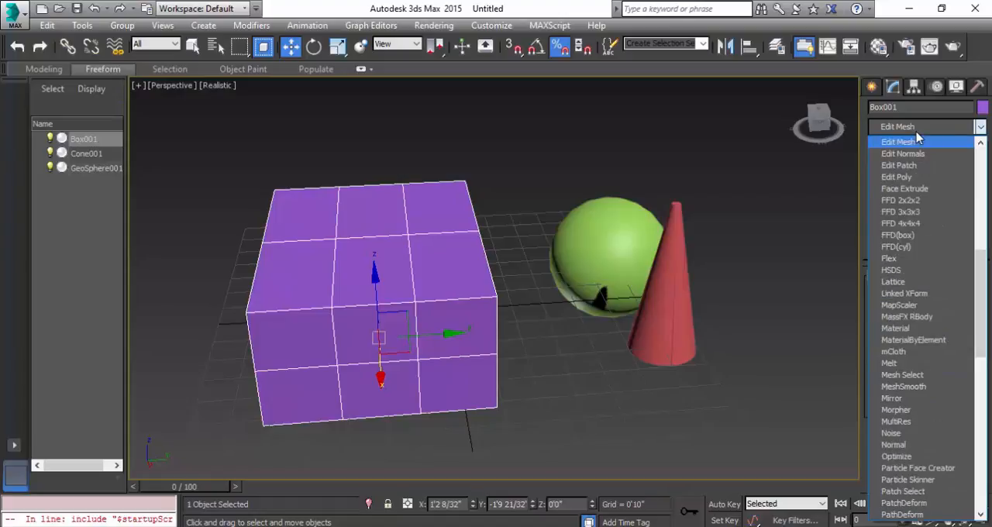
{"action": "left_click", "coordinate": [921, 177]}
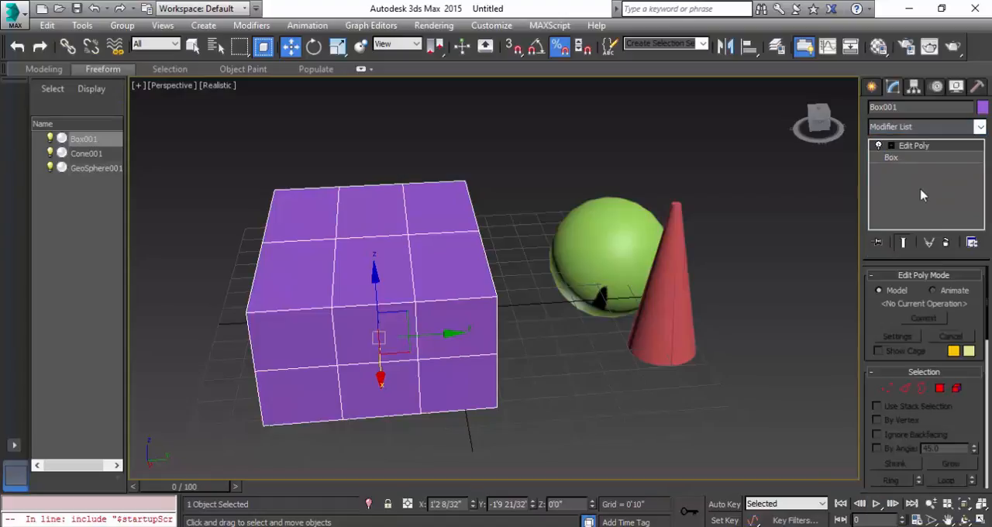
{"action": "left_click", "coordinate": [903, 159]}
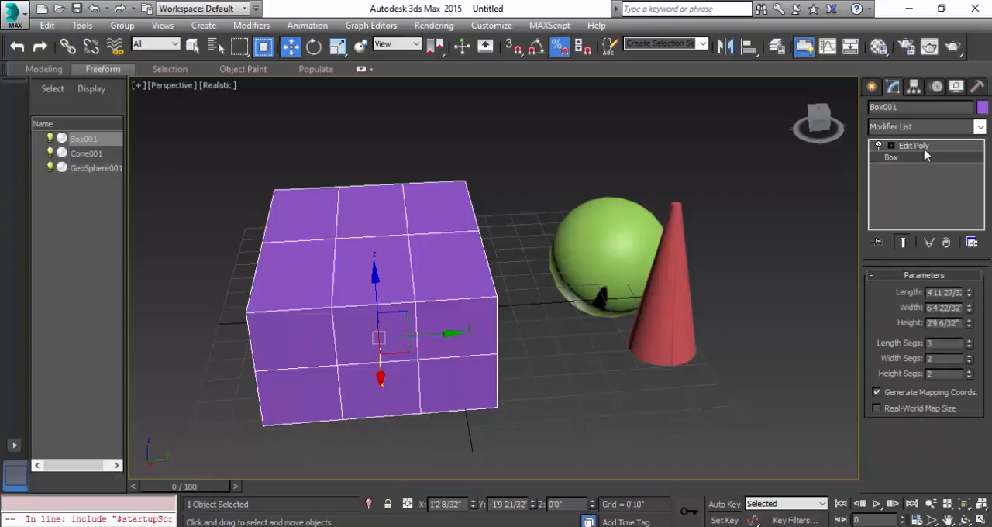
{"action": "left_click", "coordinate": [922, 147]}
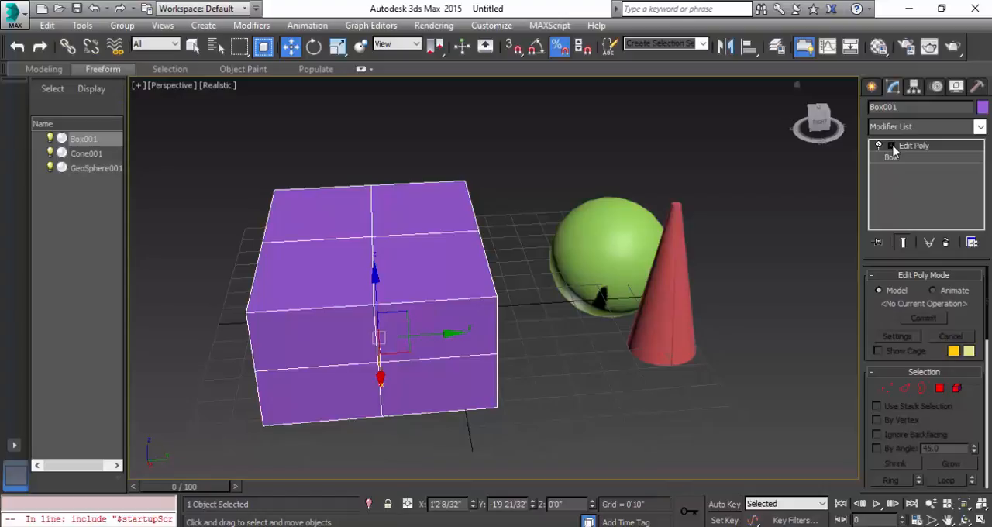
Expand Edit Poly and go through its Vertex, Edge, Border, Polygon and Element sub-object levels.
{"action": "left_click", "coordinate": [892, 147]}
{"action": "left_click", "coordinate": [916, 158]}
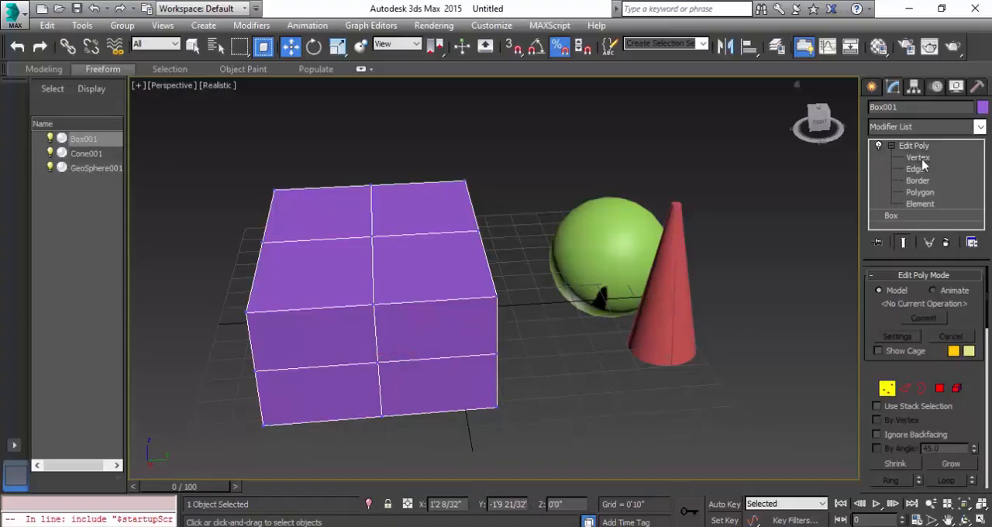
{"action": "left_click", "coordinate": [922, 169]}
{"action": "left_click", "coordinate": [926, 181]}
{"action": "left_click", "coordinate": [930, 193]}
{"action": "left_click", "coordinate": [935, 206]}
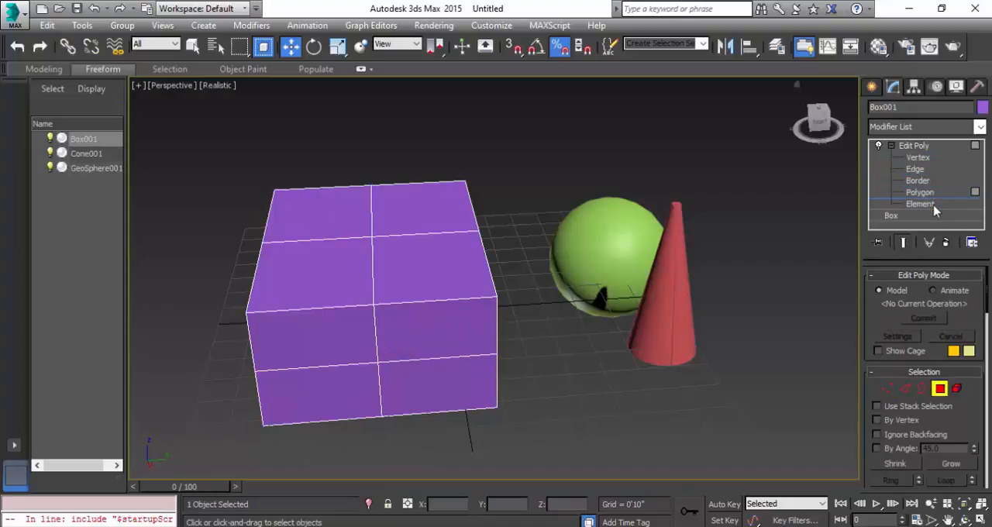
At Vertex level, select several box vertices and try to move the top face's left middle vertex inward along Y.
{"action": "left_click", "coordinate": [922, 159]}
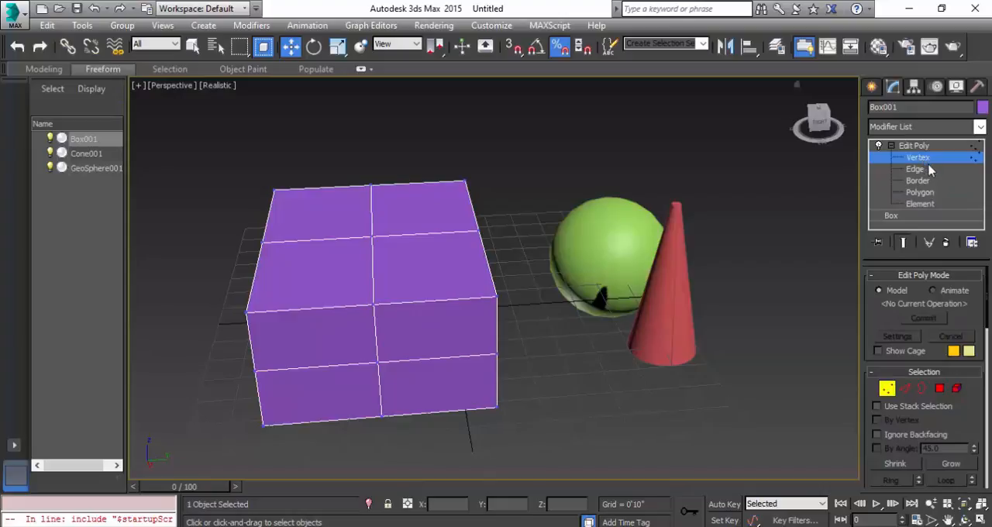
{"action": "left_click", "coordinate": [497, 296]}
{"action": "scroll", "coordinate": [370, 320], "scroll_direction": "up", "scroll_amount": 3}
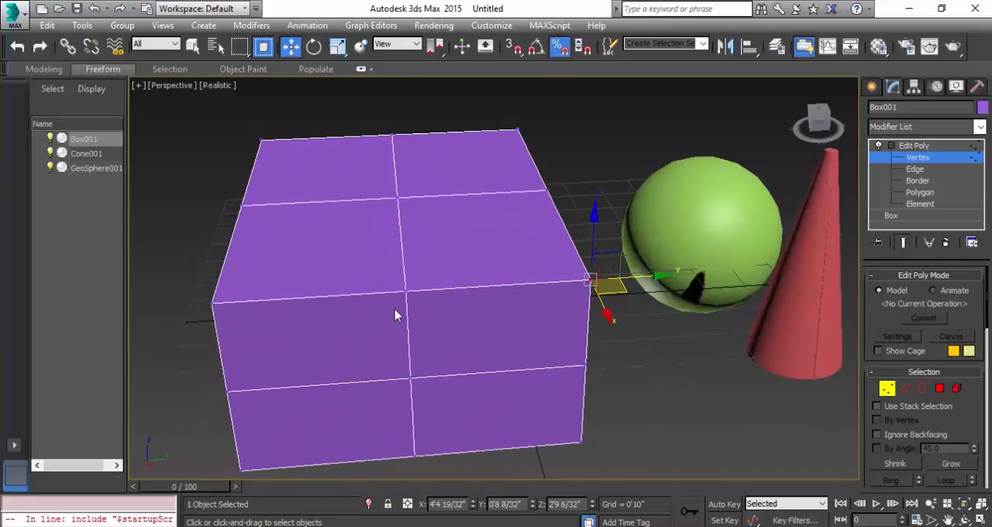
{"action": "scroll", "coordinate": [394, 315], "scroll_direction": "up", "scroll_amount": 2}
{"action": "scroll", "coordinate": [411, 285], "scroll_direction": "down", "scroll_amount": 3}
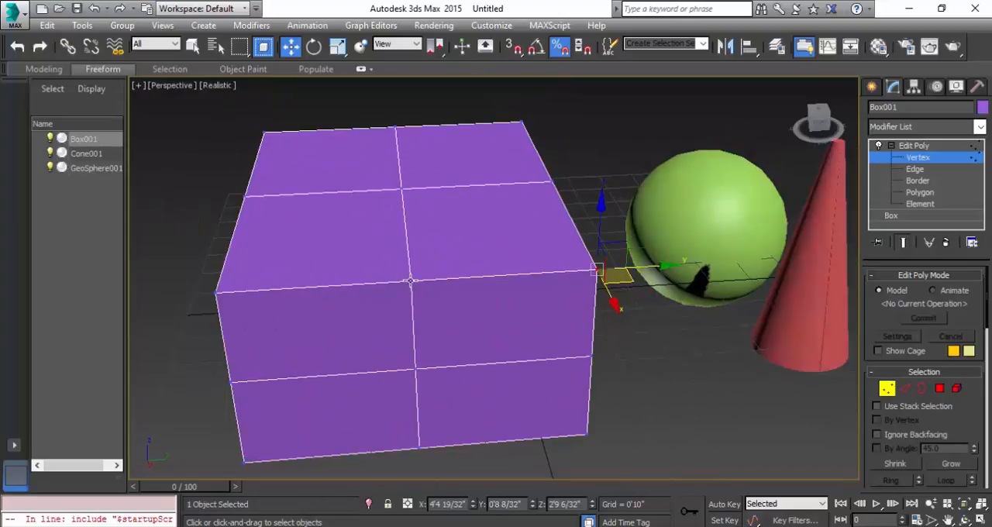
{"action": "left_click", "coordinate": [411, 280]}
{"action": "left_click", "coordinate": [216, 290]}
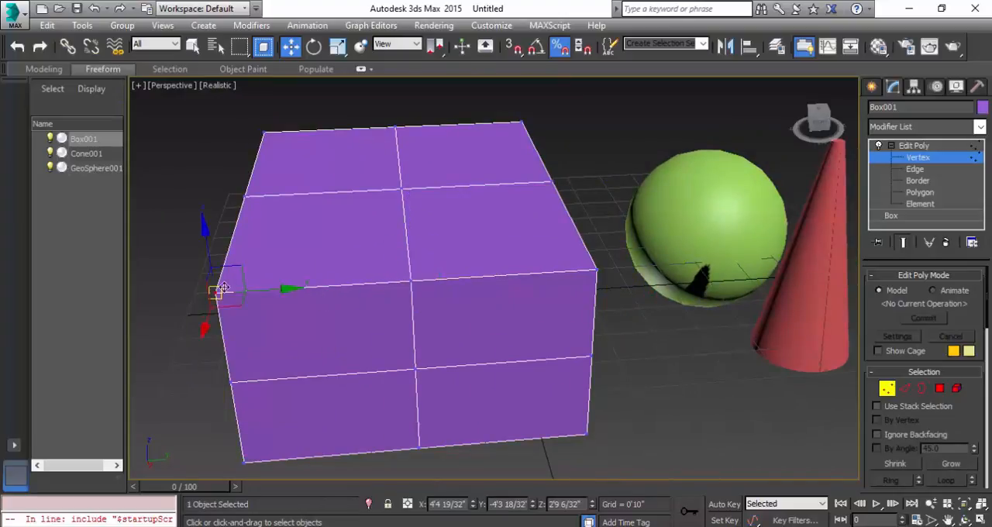
{"action": "left_click", "coordinate": [245, 197]}
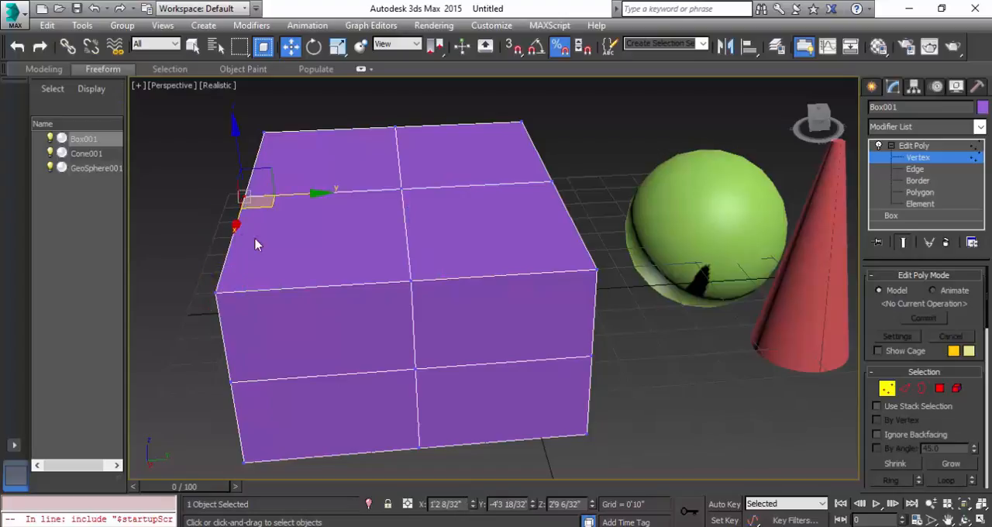
{"action": "left_click_drag", "start_coordinate": [320, 195], "coordinate": [421, 199]}
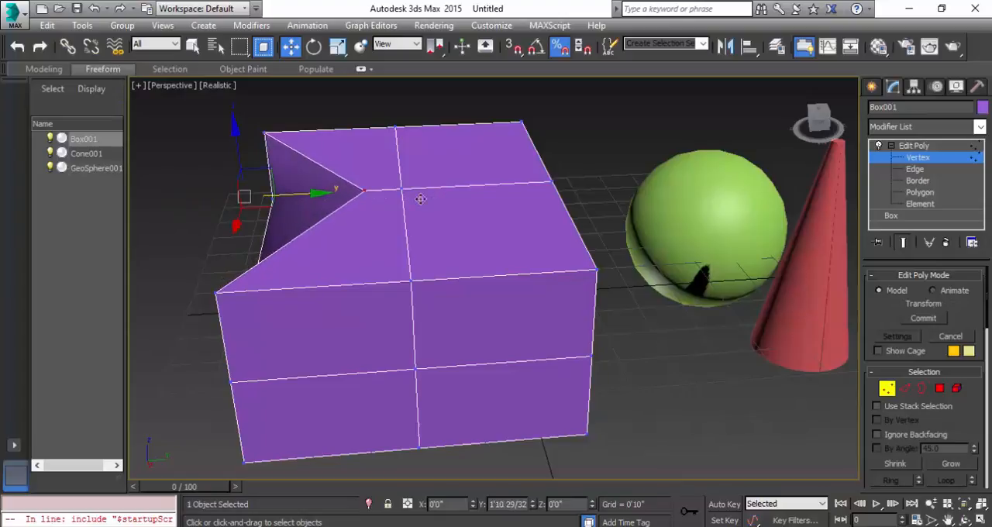
{"action": "right_click", "coordinate": [421, 198]}
At Edge level, select several edges and push the front face's right middle edge about 9 inches inward along X.
{"action": "left_click", "coordinate": [915, 169]}
{"action": "left_click", "coordinate": [428, 185]}
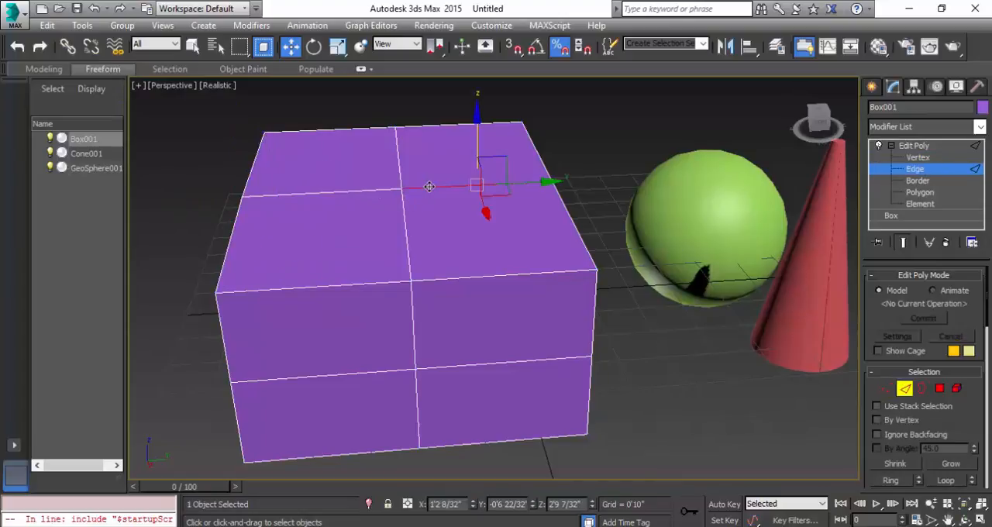
{"action": "left_click", "coordinate": [402, 227]}
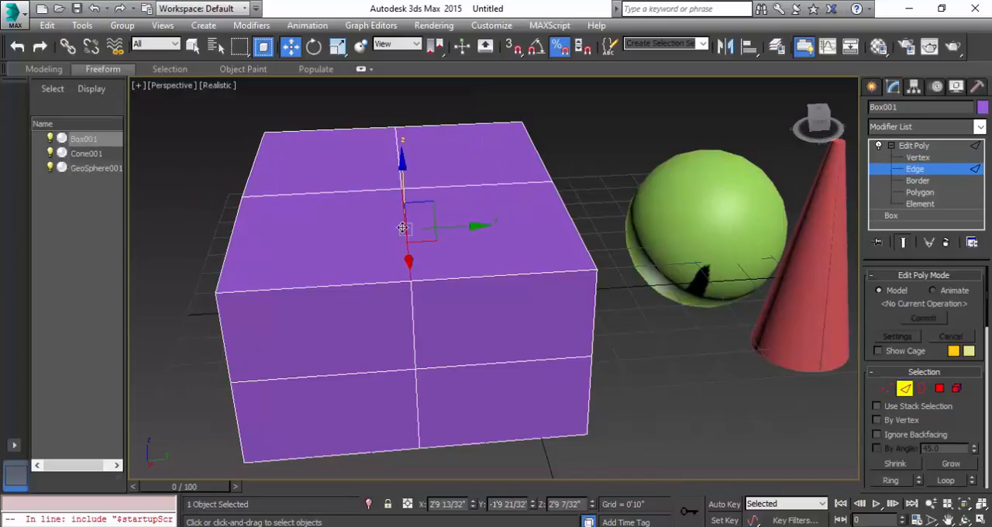
{"action": "left_click", "coordinate": [487, 277]}
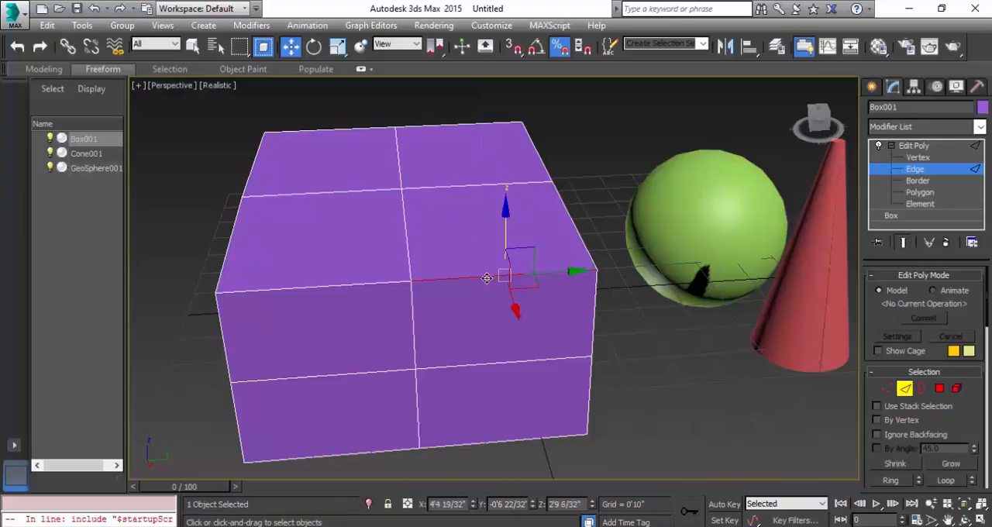
{"action": "left_click", "coordinate": [483, 363]}
{"action": "left_click_drag", "start_coordinate": [518, 412], "coordinate": [539, 383]}
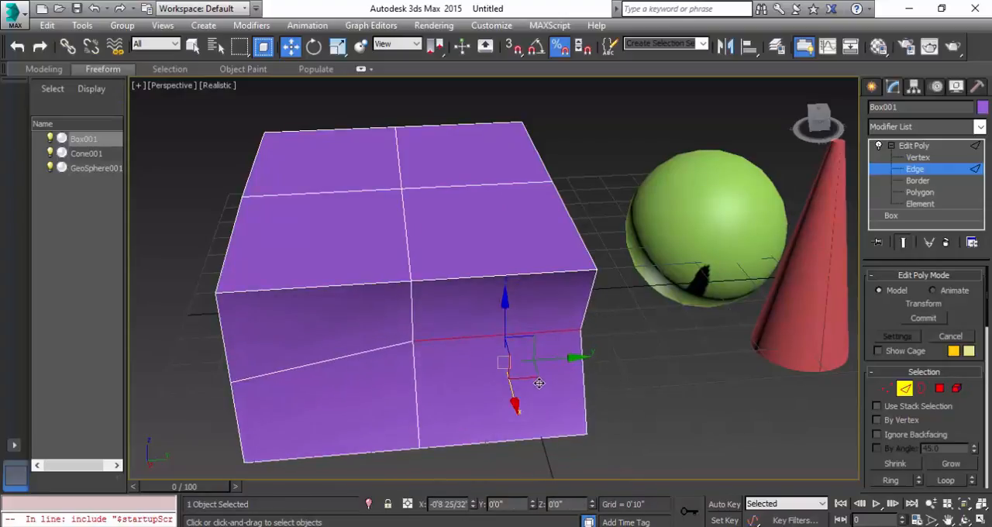
At Polygon level, select several polygons and lower the top face's front-right polygon to about 2'8" in Z.
{"action": "key", "text": "4"}
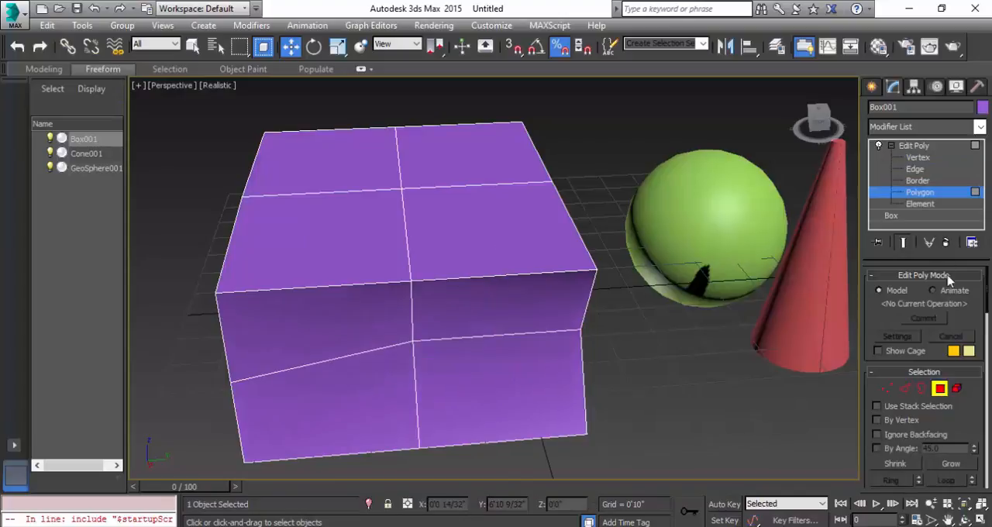
{"action": "left_click", "coordinate": [519, 317]}
{"action": "left_click", "coordinate": [318, 328]}
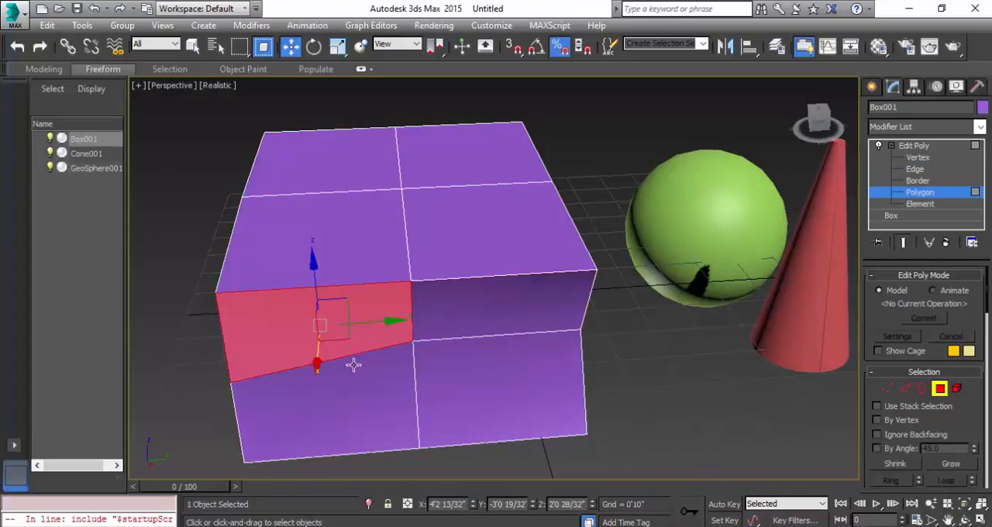
{"action": "left_click", "coordinate": [373, 423]}
{"action": "left_click", "coordinate": [535, 408]}
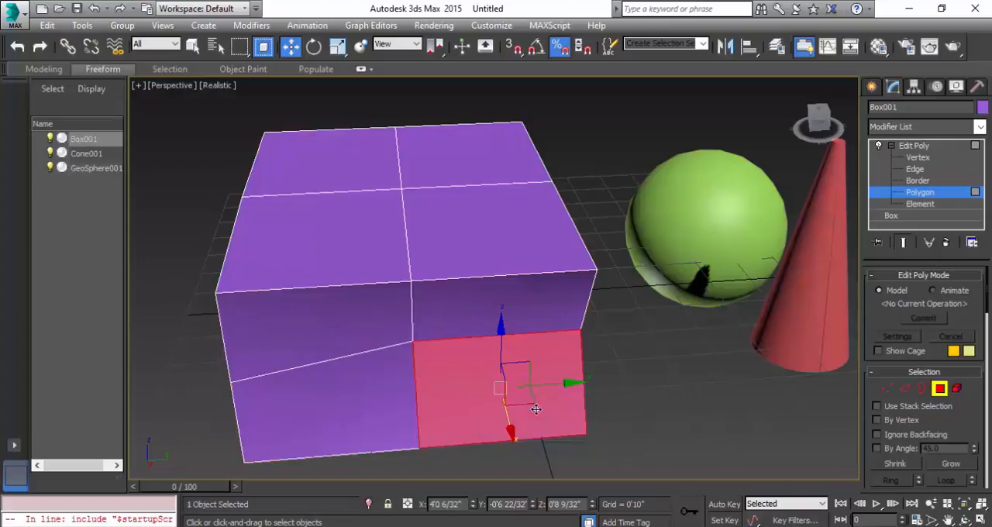
{"action": "left_click", "coordinate": [487, 234]}
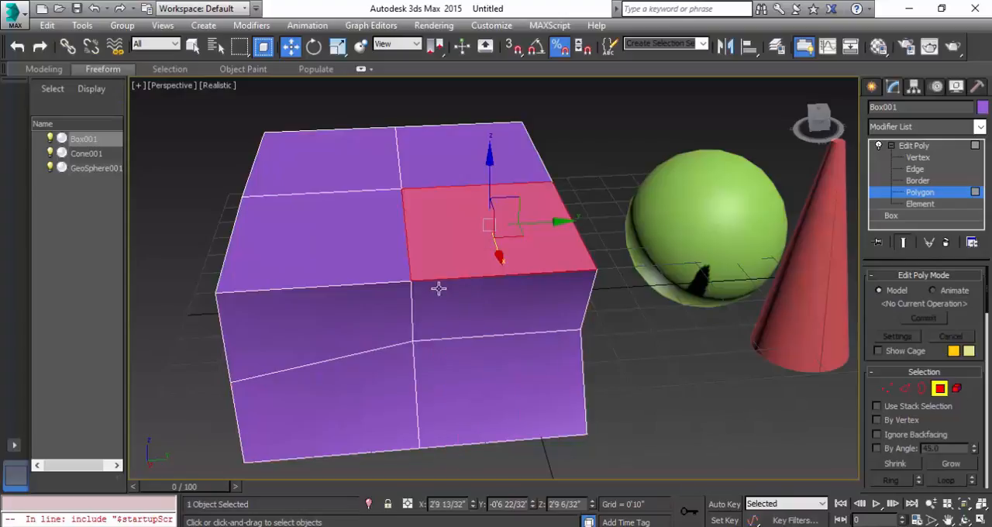
{"action": "left_click_drag", "start_coordinate": [491, 158], "coordinate": [495, 179]}
Select the whole box at Element level, pass through the Polygon and Border levels, and leave sub-object editing.
{"action": "key", "text": "5"}
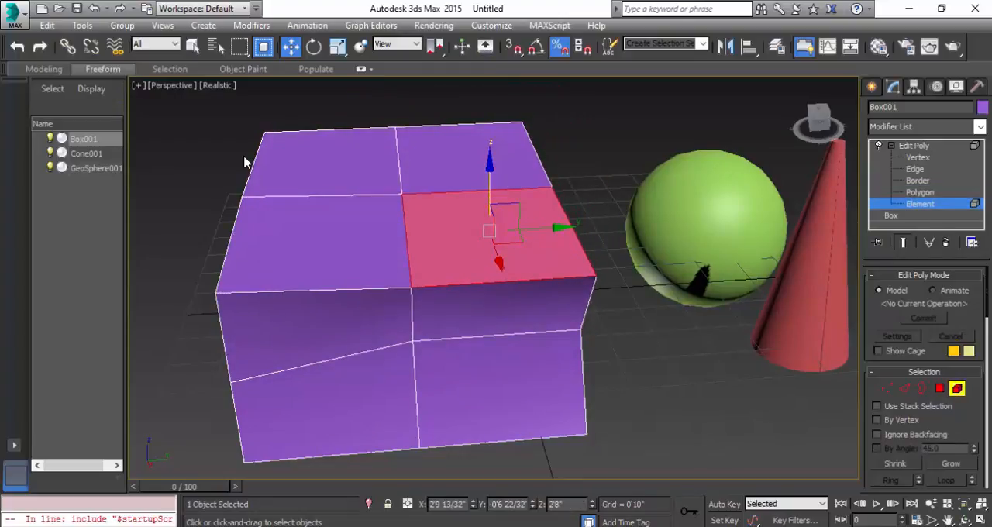
{"action": "left_click", "coordinate": [627, 454]}
{"action": "left_click", "coordinate": [358, 205]}
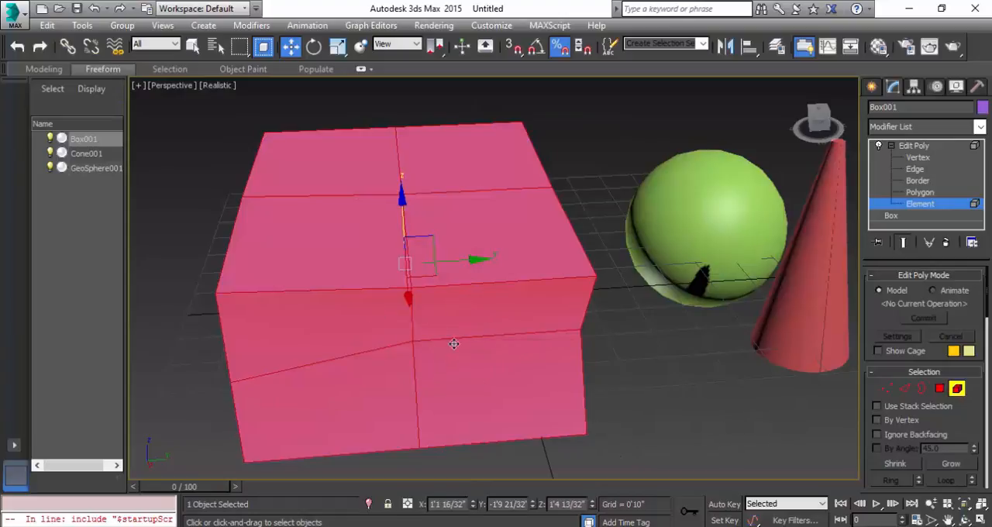
{"action": "left_click", "coordinate": [927, 193]}
{"action": "left_click", "coordinate": [925, 183]}
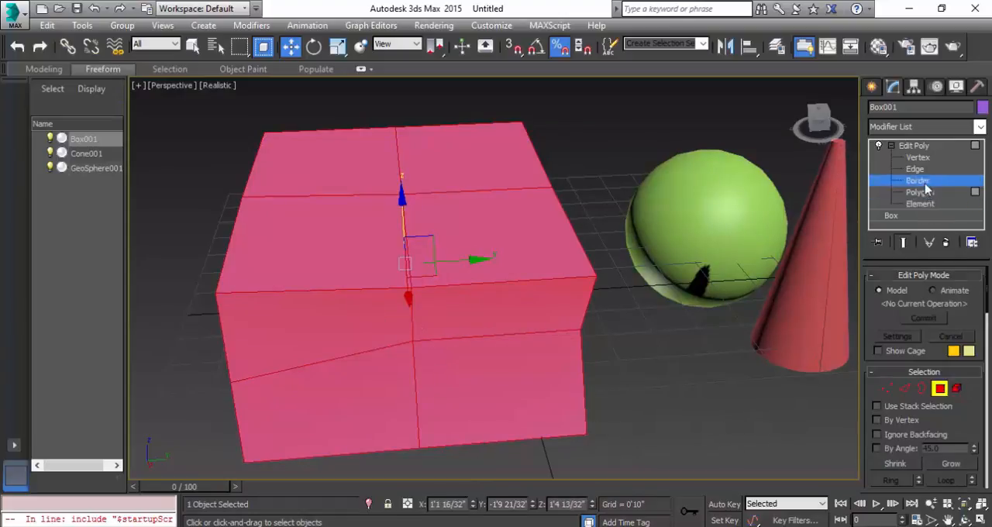
{"action": "left_click", "coordinate": [925, 182]}
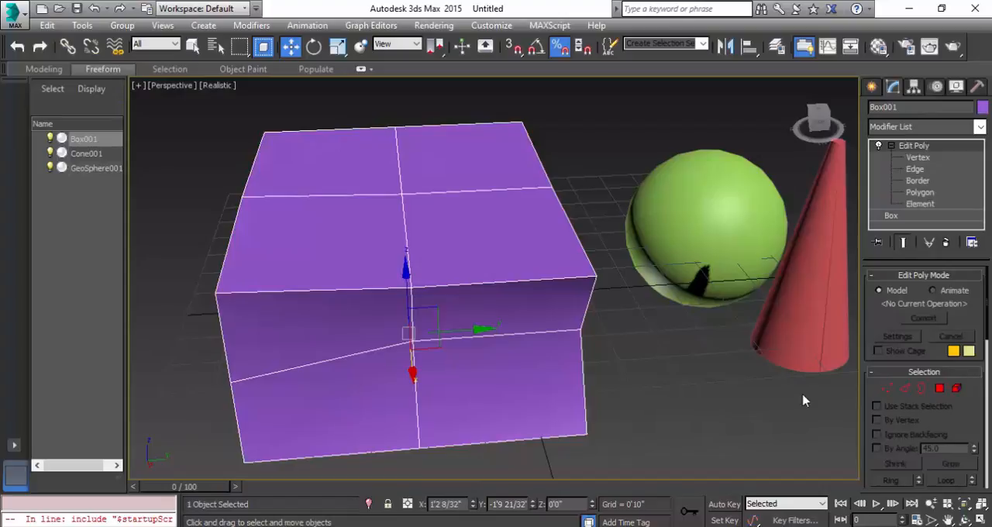